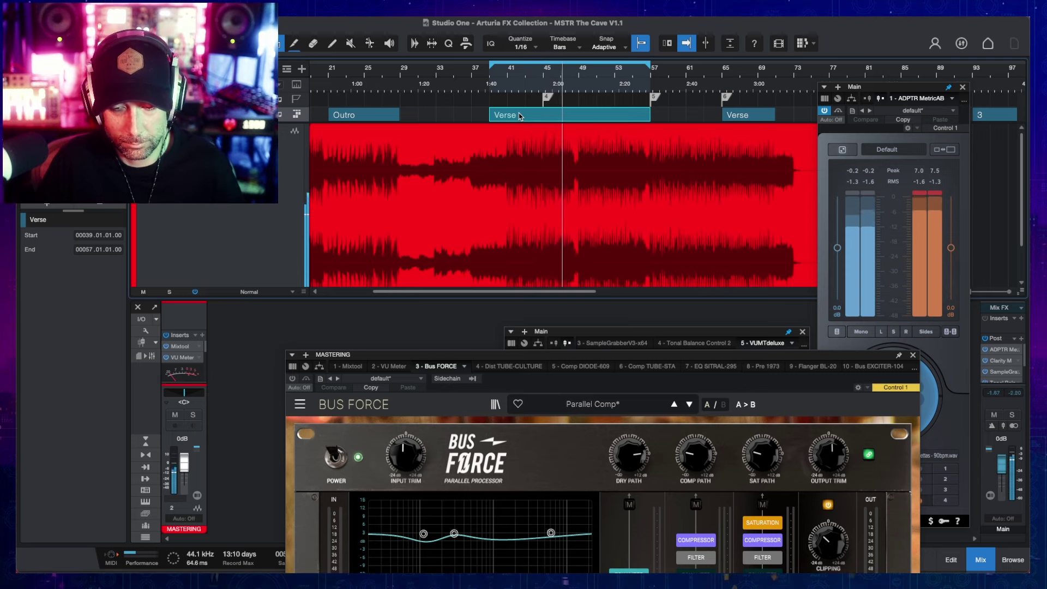
Step: Stop playback and move the Bus Force plug-in window up so its full control panel is in view
key("space")
left_click_drag(409, 354, 409, 333)
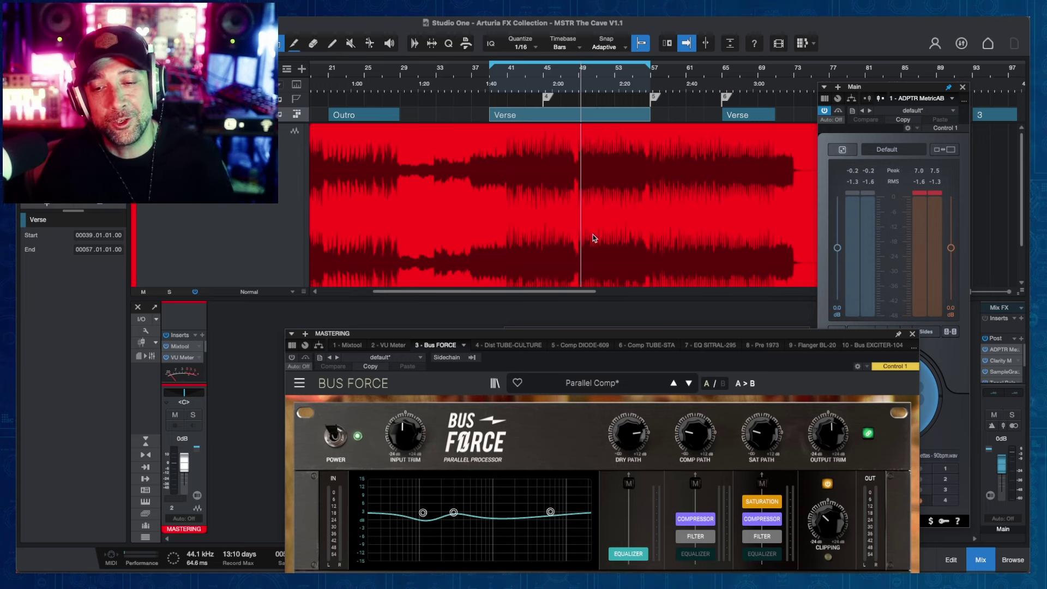
left_click(898, 412)
left_click_drag(601, 339, 610, 71)
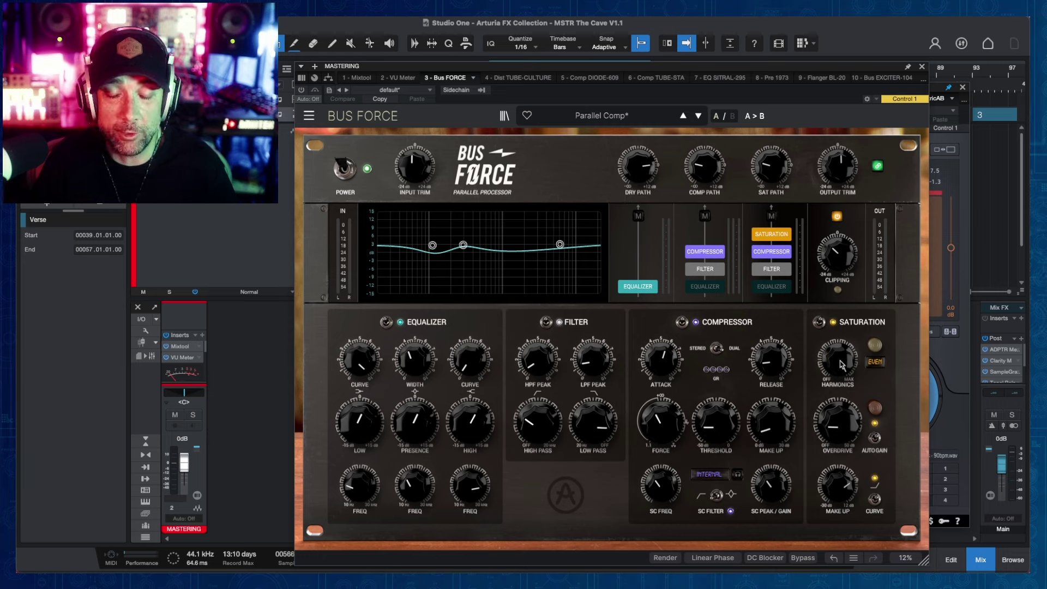
mouse_move(661, 248)
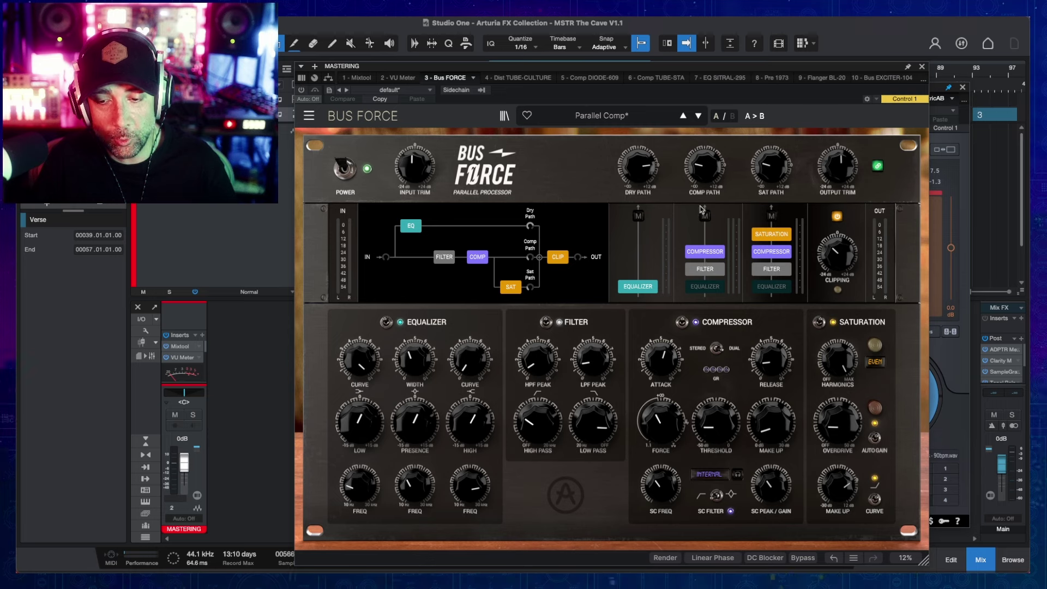
left_click(697, 270)
left_click(698, 270)
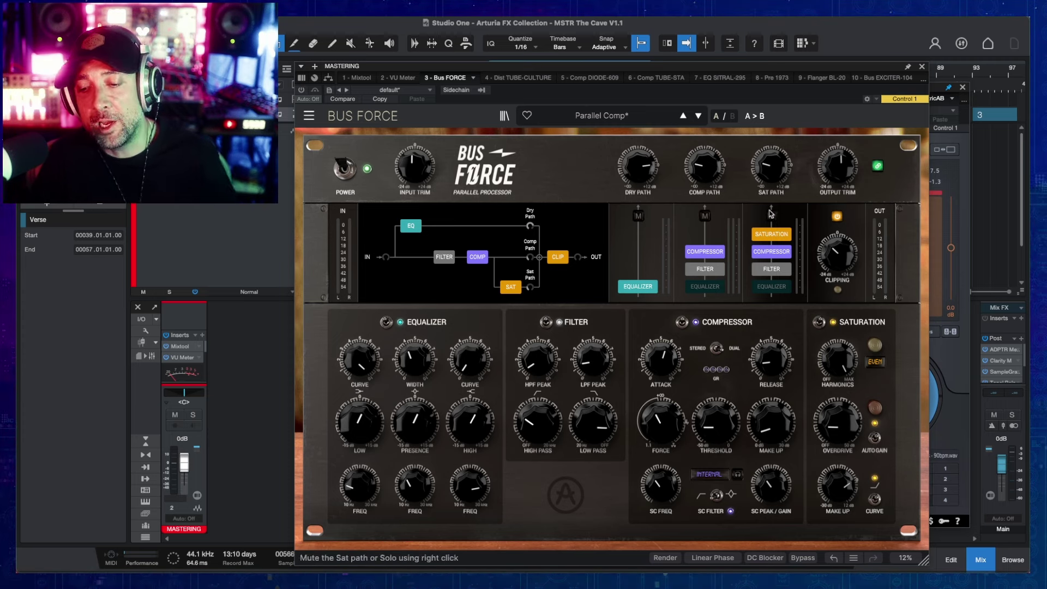
left_click(722, 274)
left_click(722, 275)
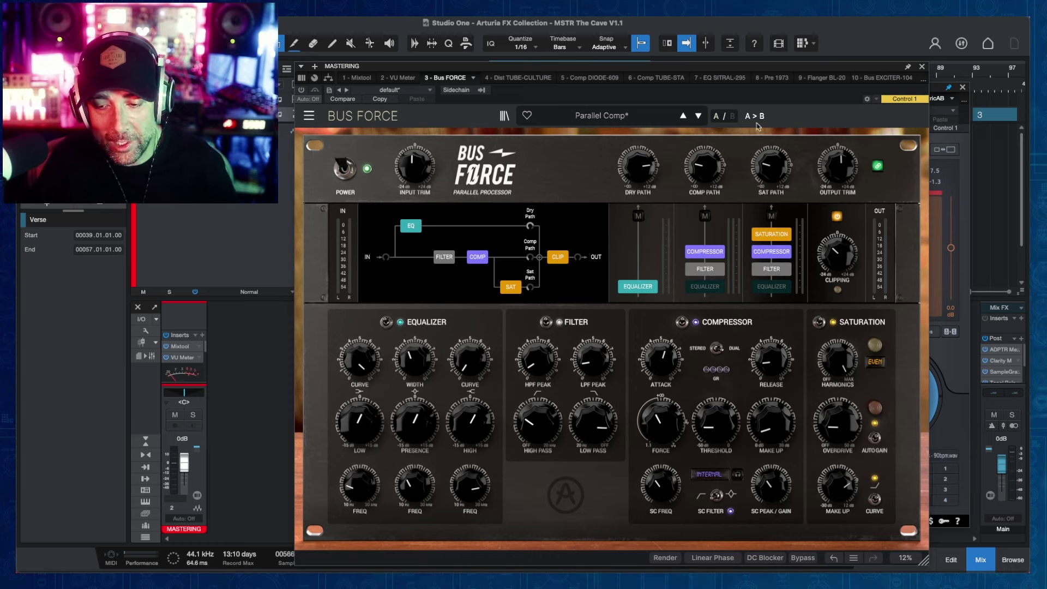
Step: Deactivate the compressor on the Sat path and activate the equalizer on both the Comp and Sat paths
left_click(771, 252)
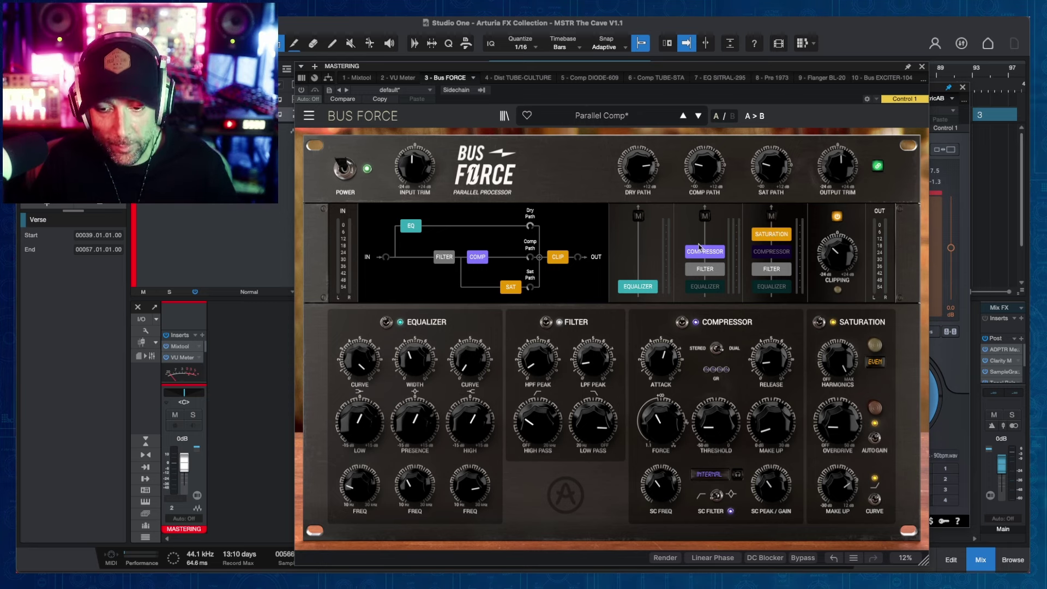
left_click(701, 287)
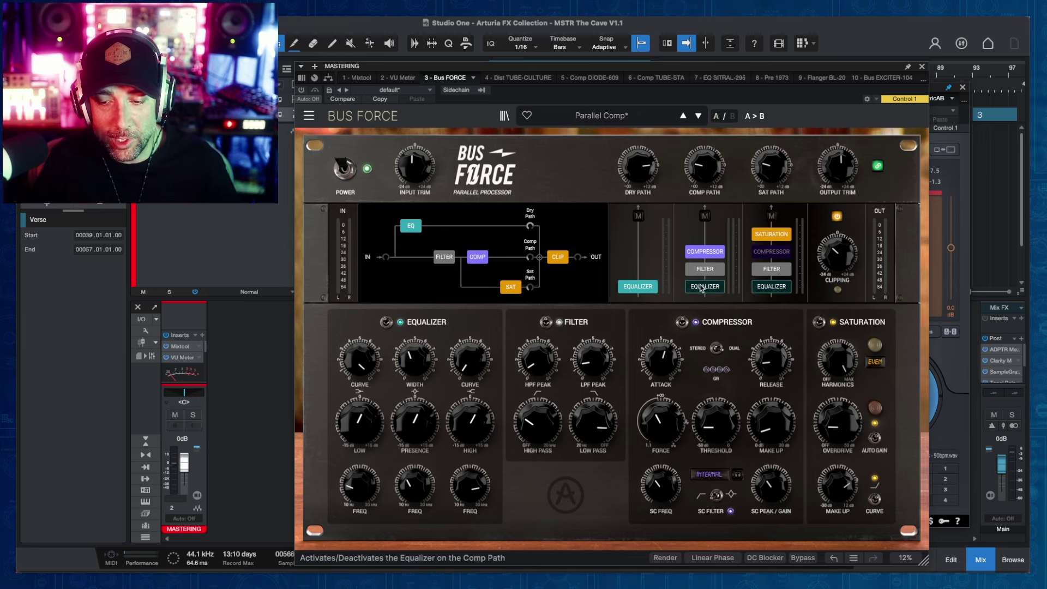
left_click(772, 289)
left_click(709, 269)
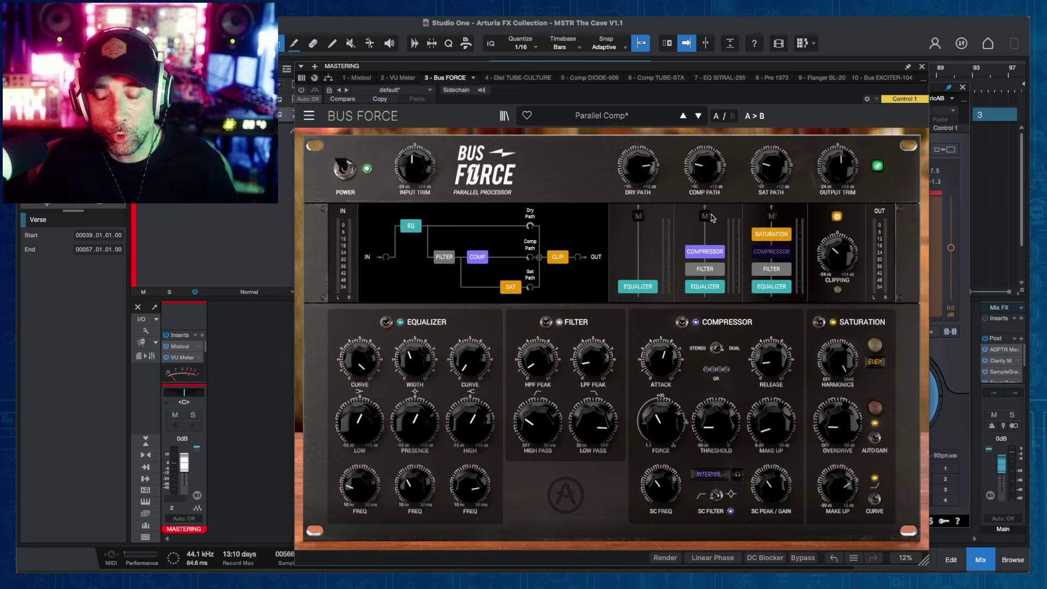
Step: Mute the Sat and Comp paths so that only the Dry path remains audible
left_click(771, 215)
left_click(704, 216)
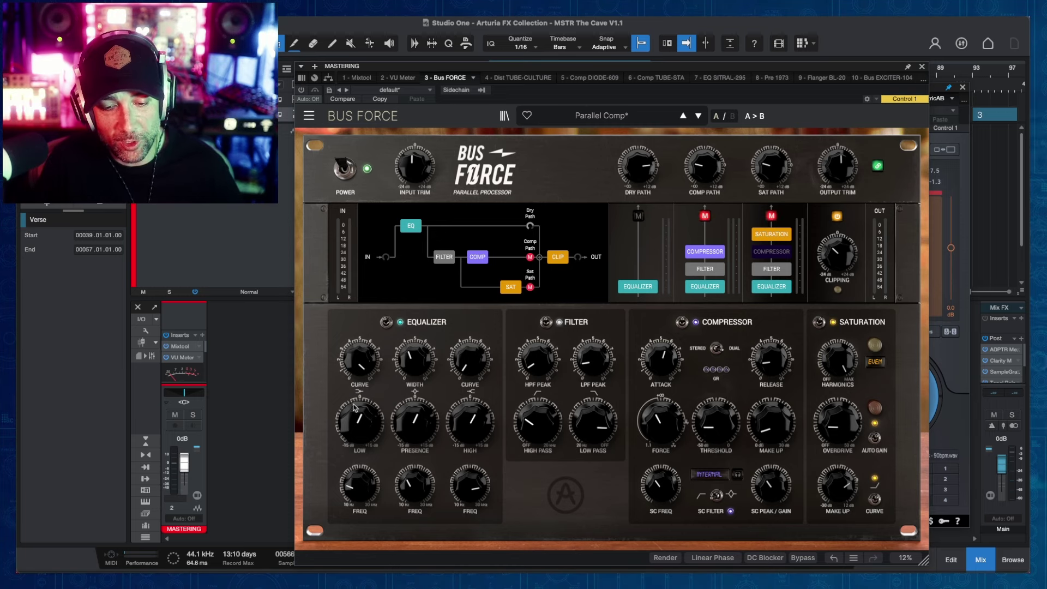
Step: Shape the equalizer with a low-shelf curve of 9.40, a slight low boost and a high-shelf gain of about 4.32 dB, and play the loop
left_click(365, 369)
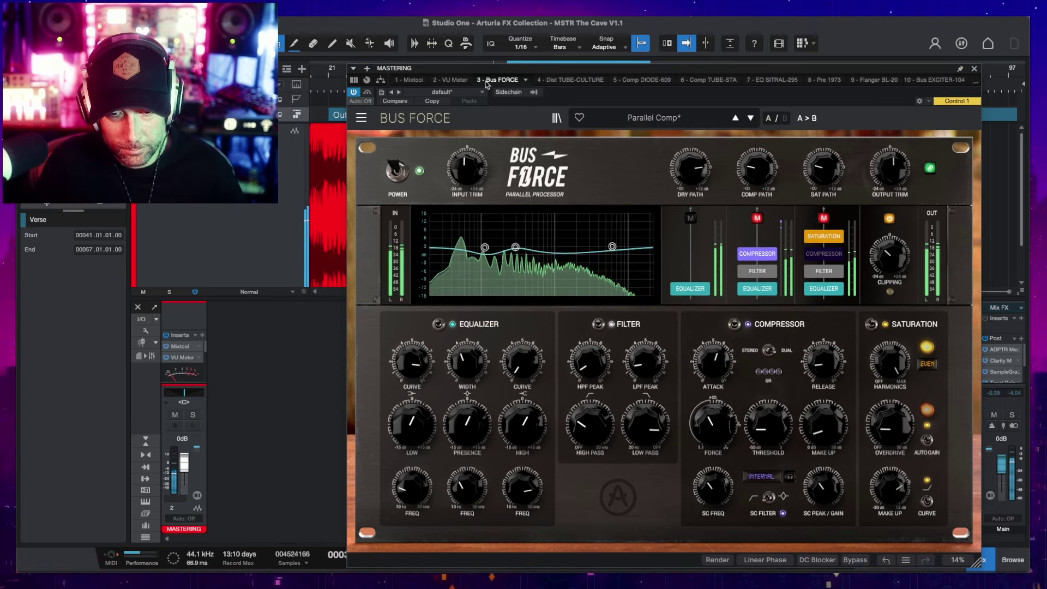
left_click_drag(412, 366, 412, 348)
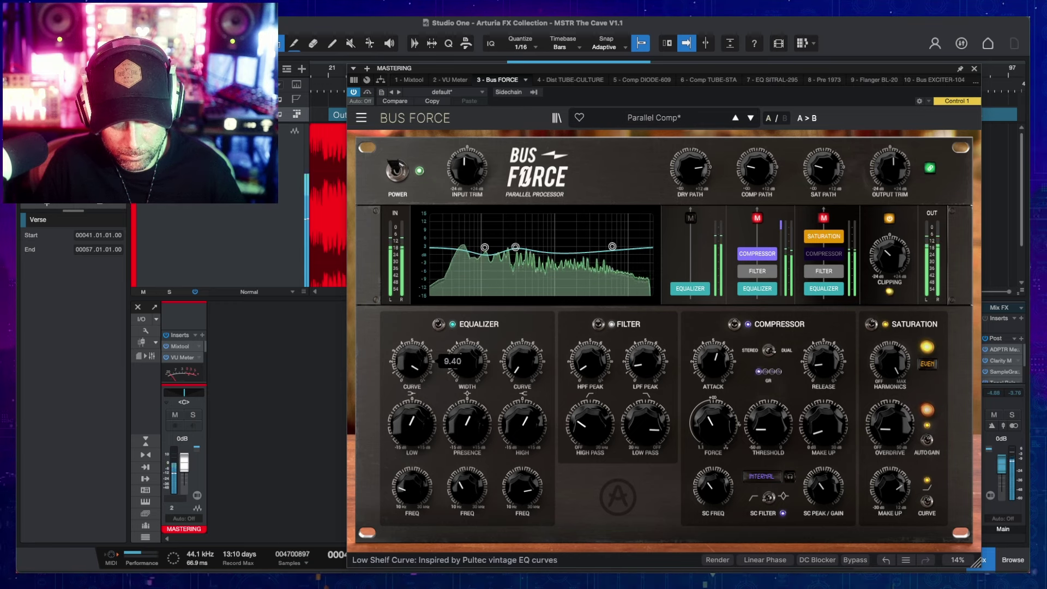
left_click_drag(412, 426, 412, 431)
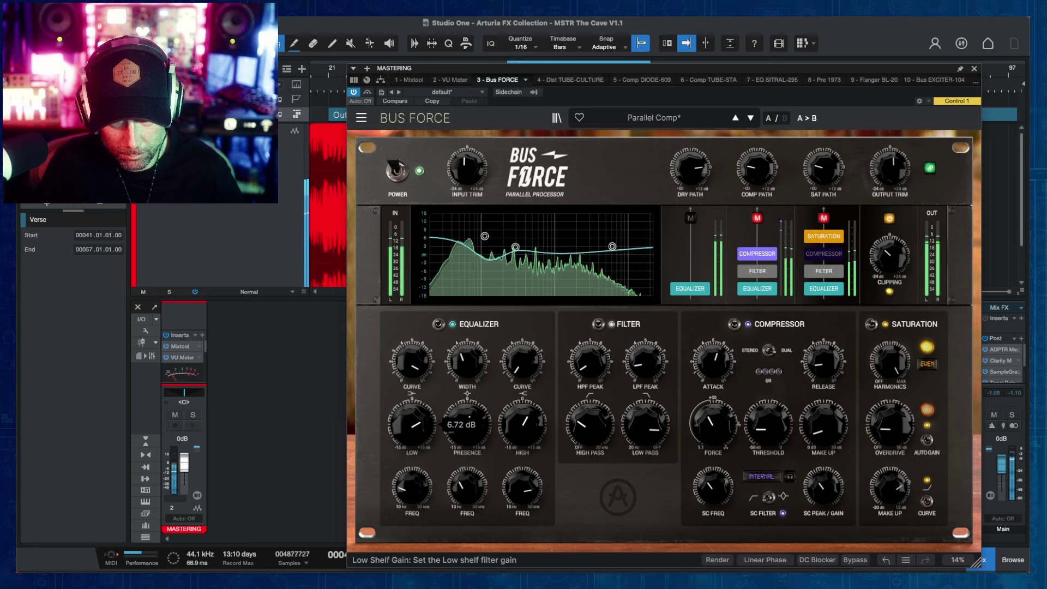
left_click_drag(522, 424, 424, 496)
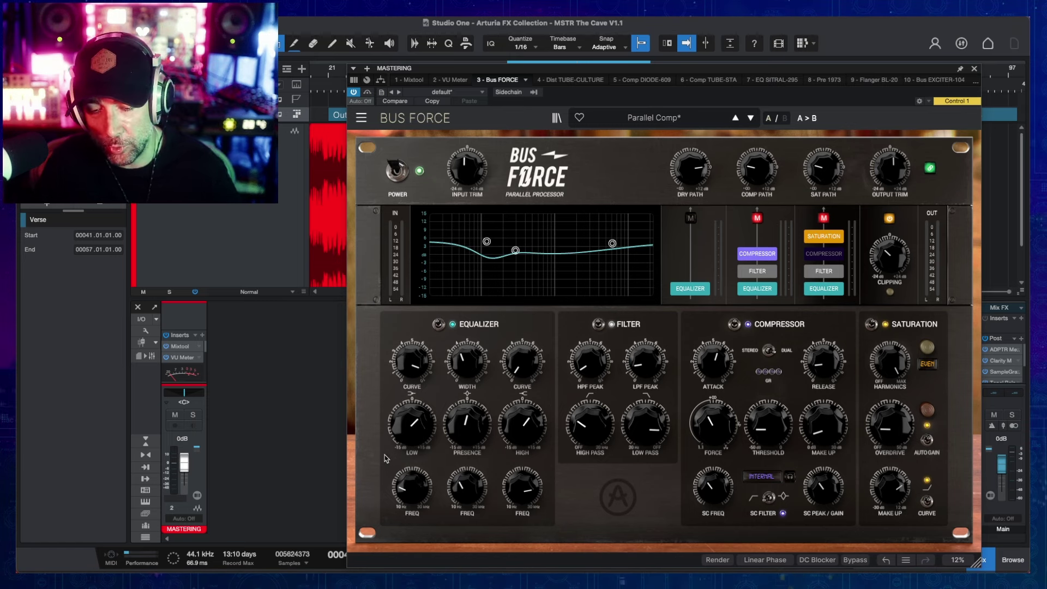
left_click_drag(411, 424, 413, 440)
key("space")
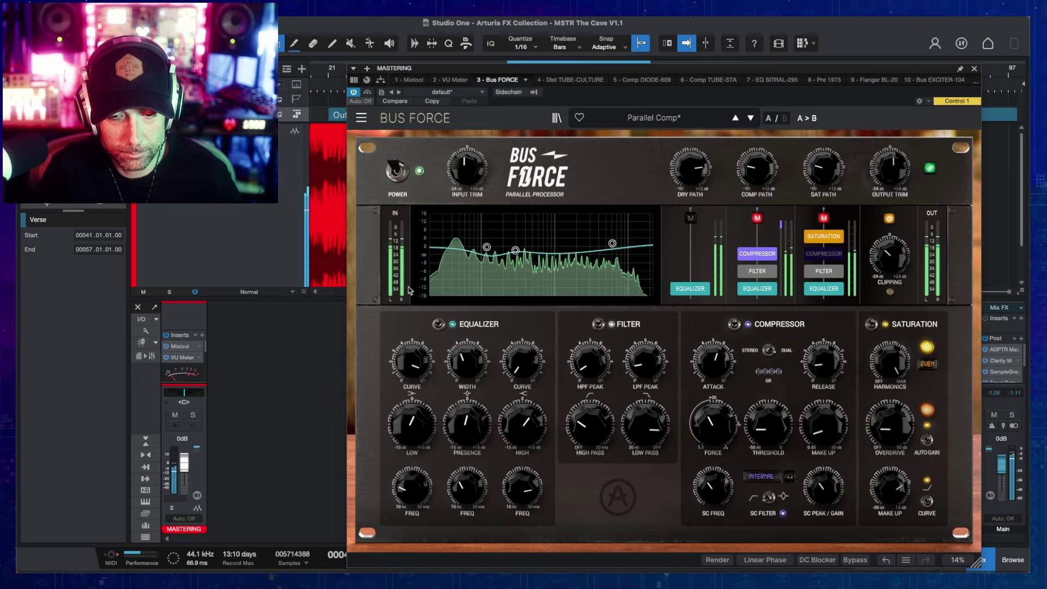
Step: Compare the Dry path with its equalizer off and on during playback, and stop playback with the equalizer active
left_click(693, 292)
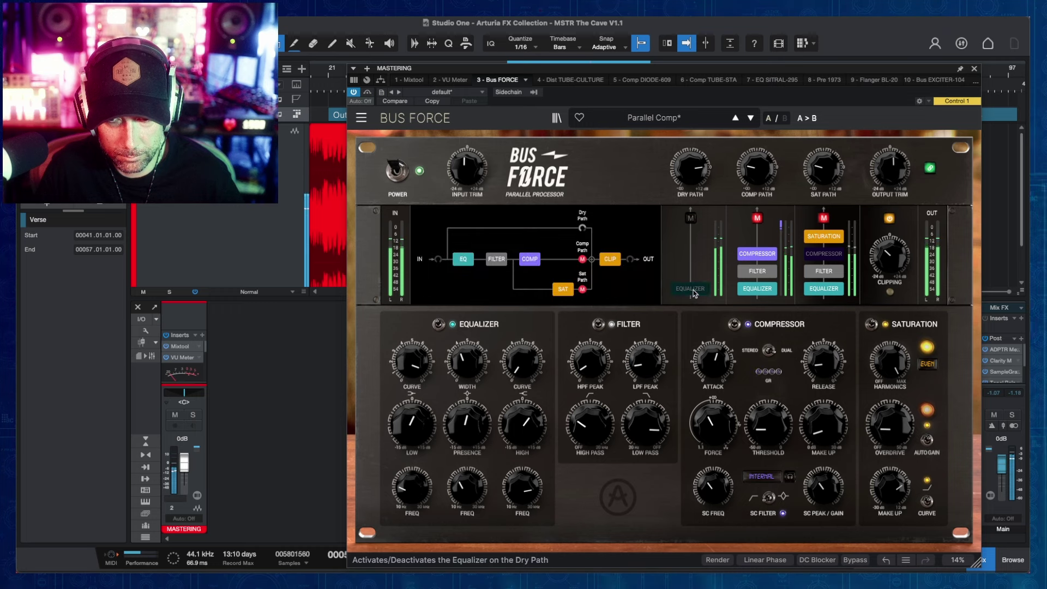
left_click(693, 292)
left_click(694, 291)
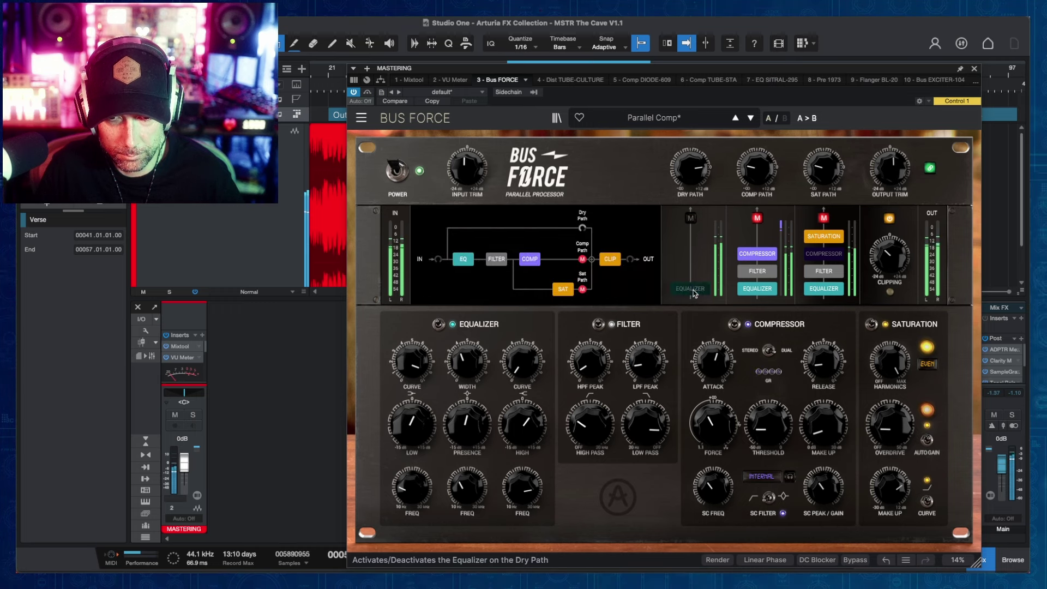
left_click(694, 292)
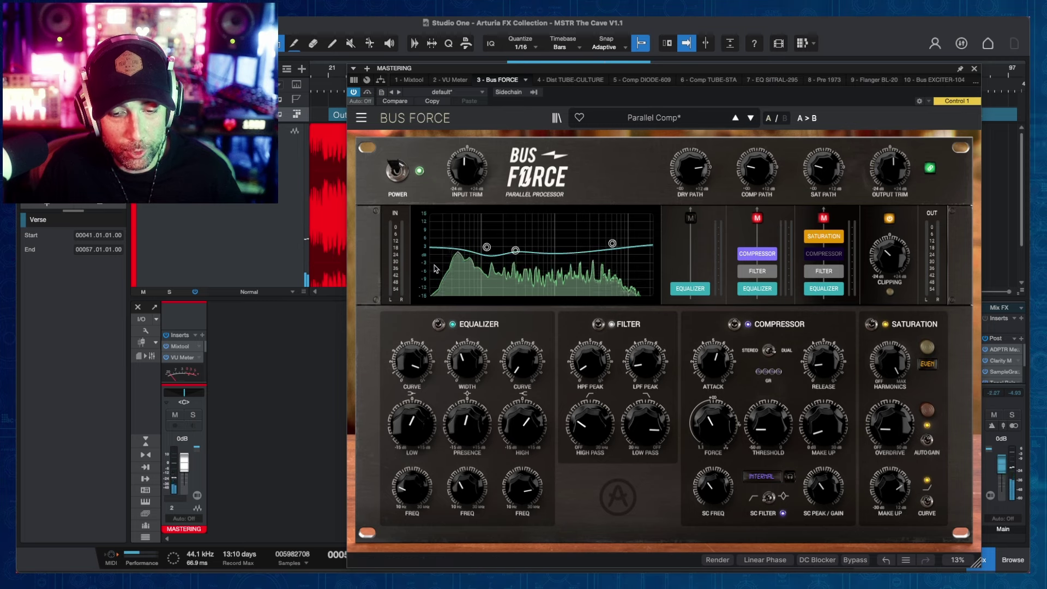
key("space")
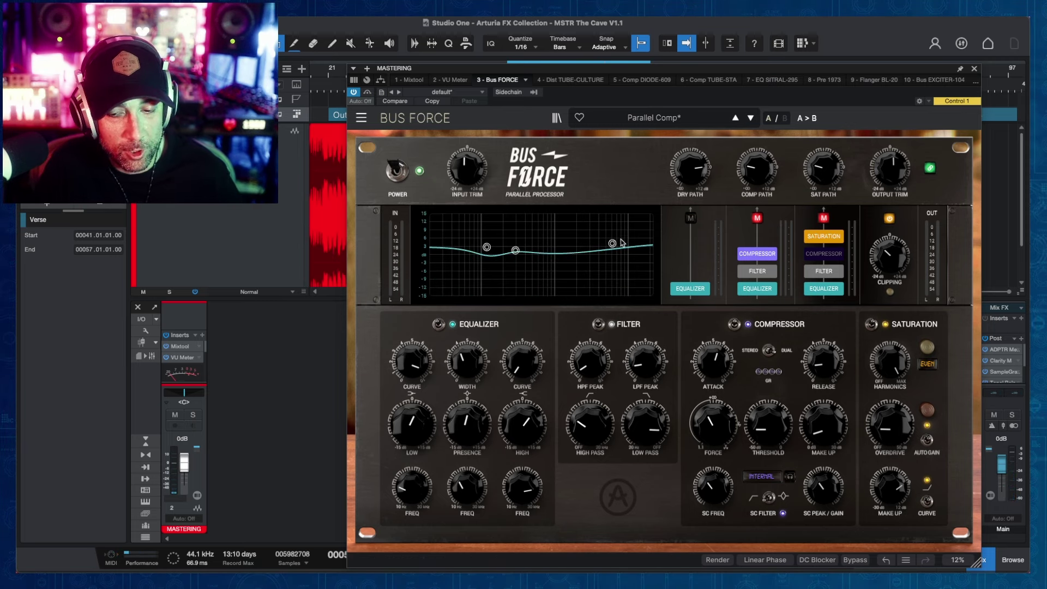
mouse_move(612, 243)
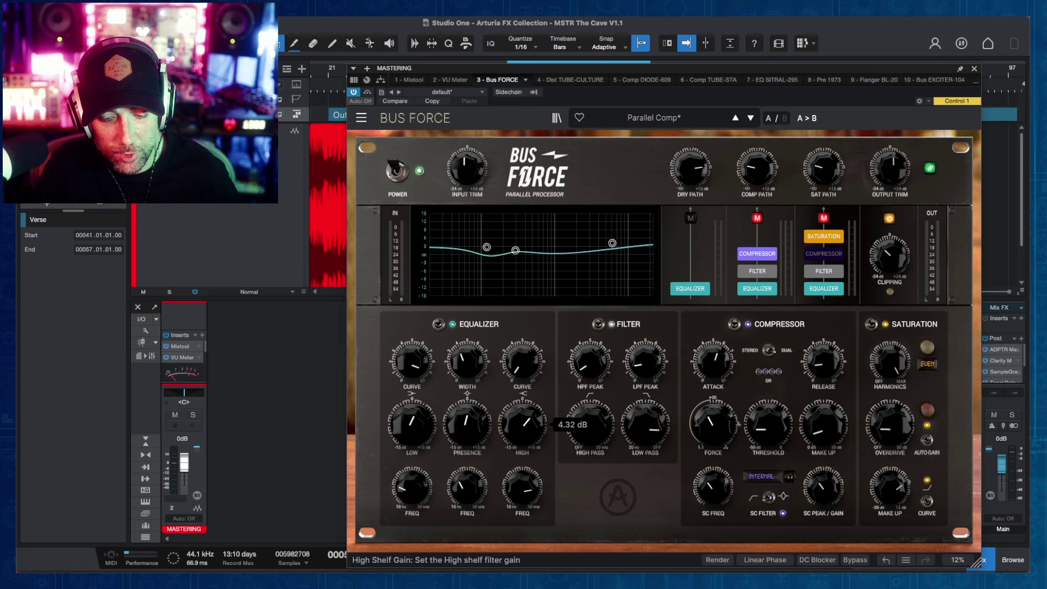
mouse_move(520, 498)
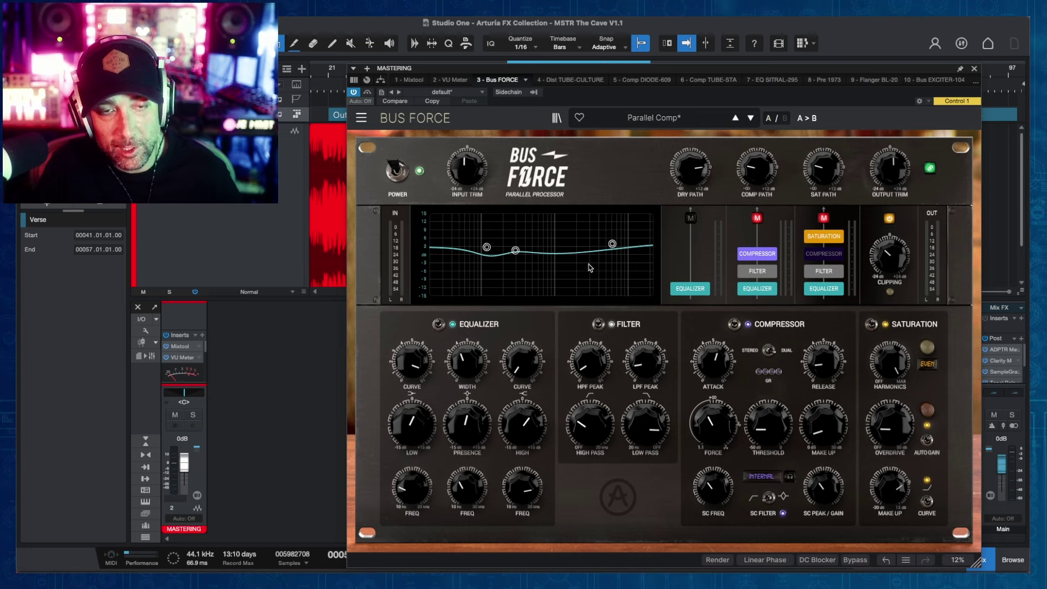
Step: Mute the Dry path, unmute the Comp path, start playback and raise the Comp path level to about -3.79 dB
left_click(690, 218)
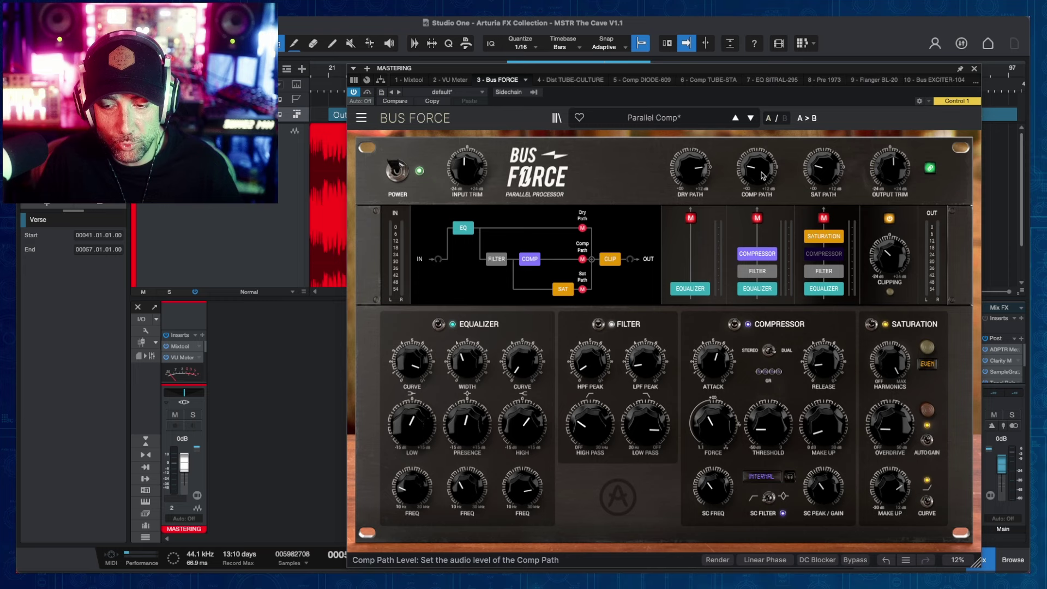
left_click(757, 218)
key("space")
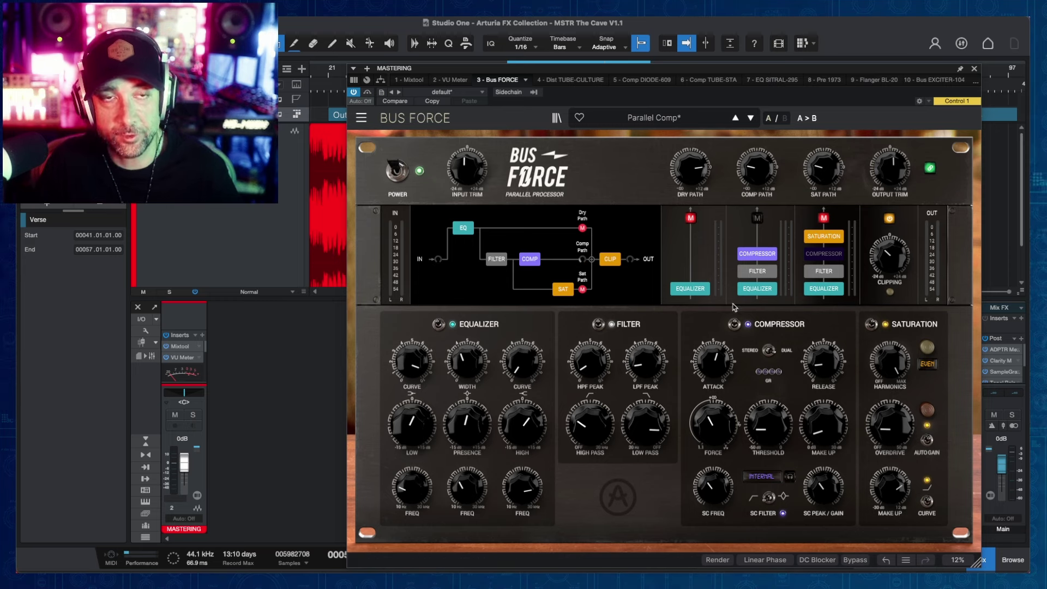
left_click_drag(757, 169, 757, 155)
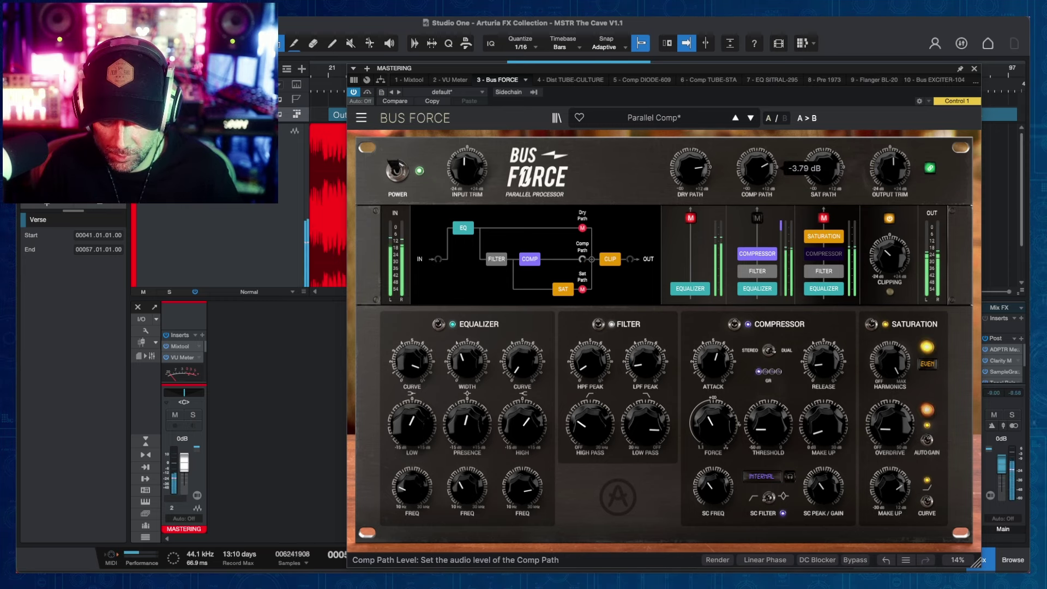
Step: Narrow the filter band by raising the high-pass frequency and lowering the low-pass frequency
left_click(496, 259)
left_click_drag(512, 256, 527, 246)
left_click_drag(611, 256, 602, 248)
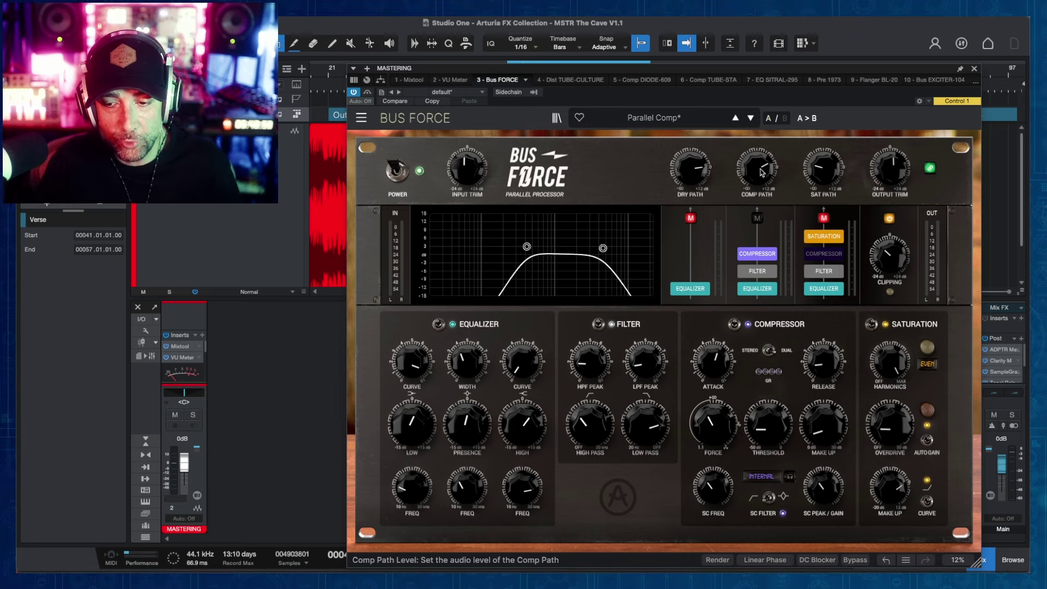
Step: Turn the Comp path level down to -inf dB, bring it back up and resume playback
mouse_move(756, 169)
left_mouse_down()
mouse_move(761, 207)
mouse_move(763, 171)
left_mouse_up()
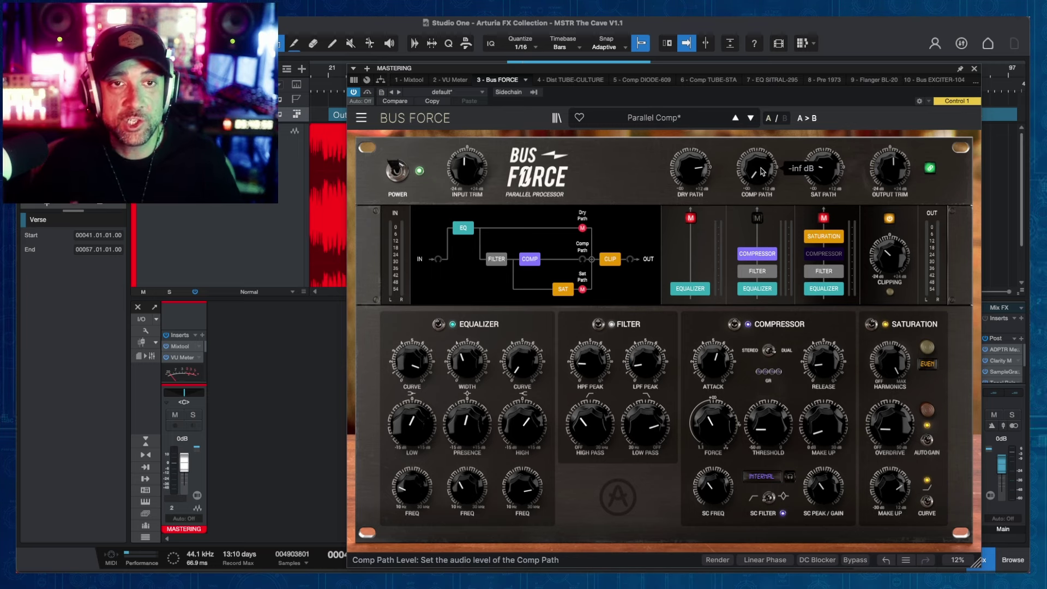
left_click_drag(763, 171, 762, 153)
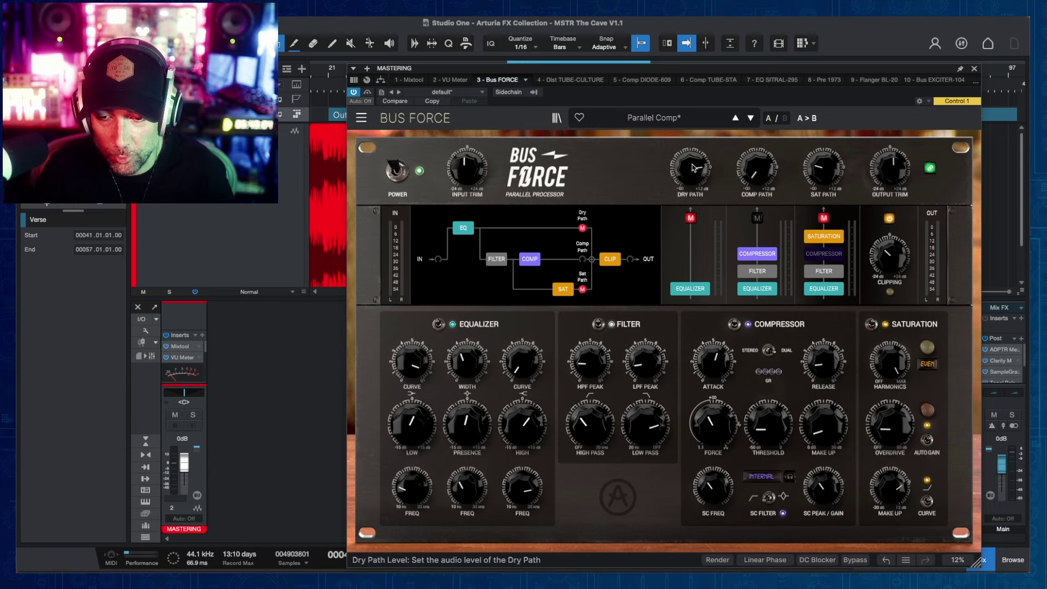
left_click_drag(757, 169, 757, 131)
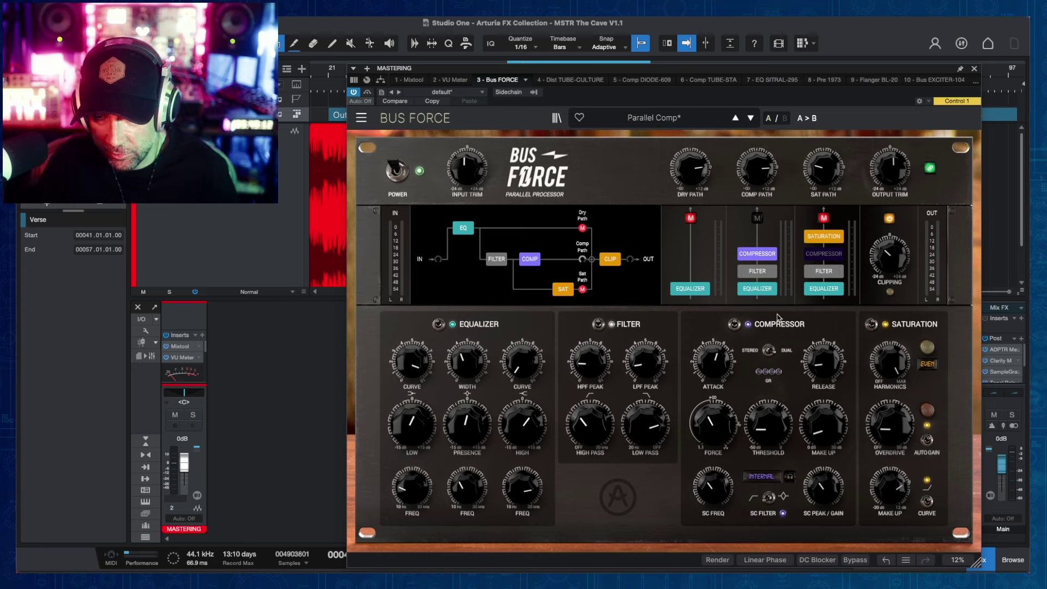
key("space")
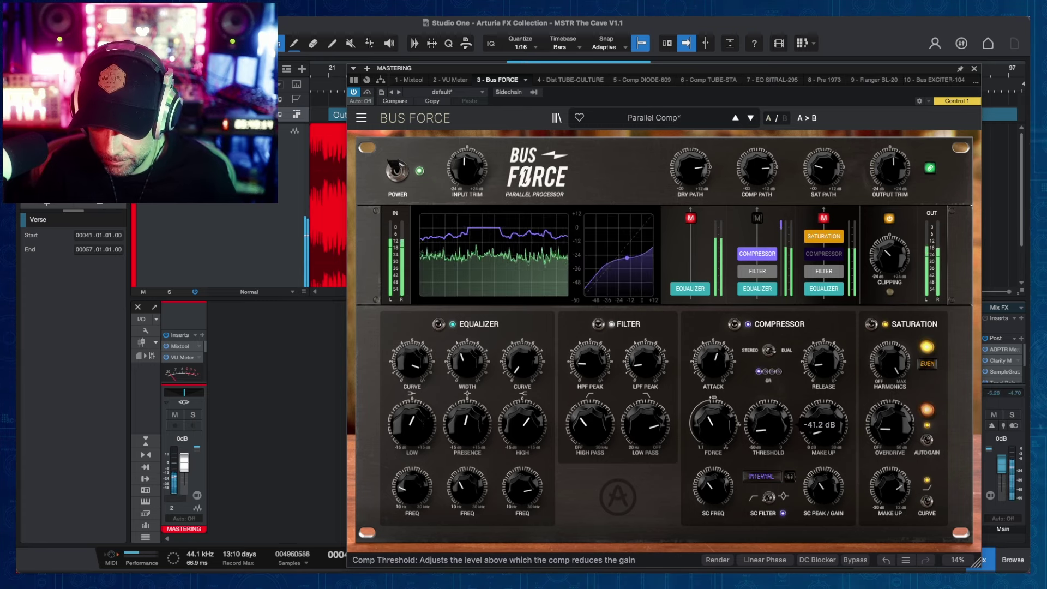
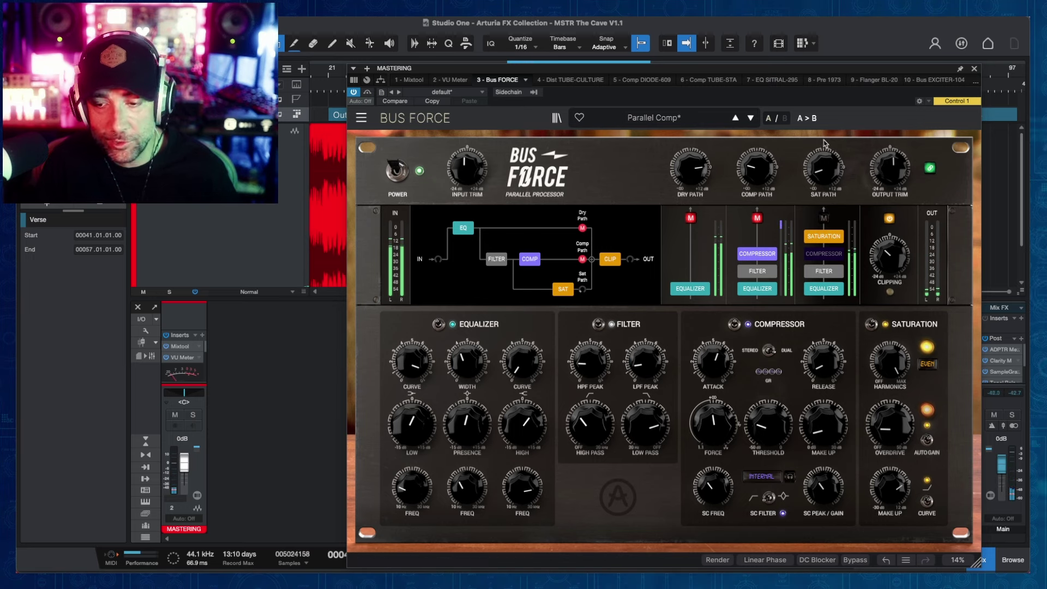
Step: Raise the Sat path level to about -2.51 dB and push the saturation's overdrive gain to about 32.0 dB
left_click_drag(823, 169, 823, 139)
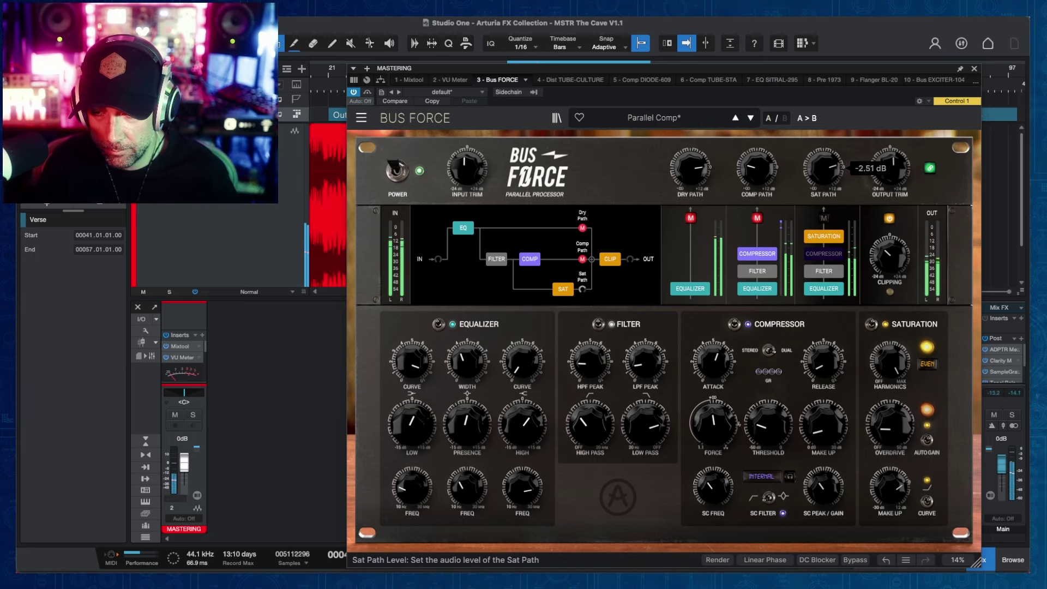
mouse_move(890, 361)
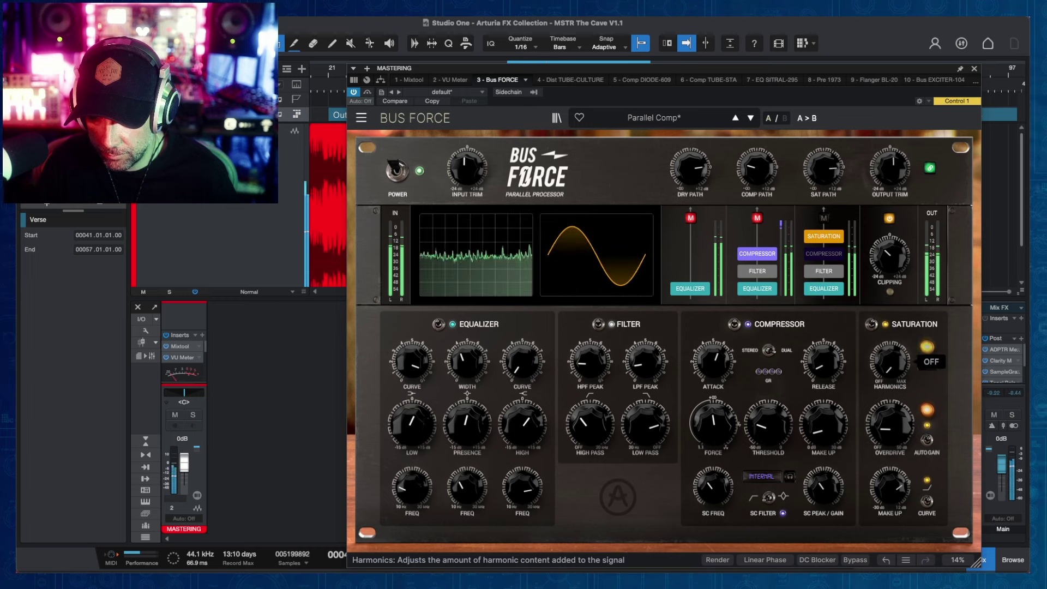
left_click_drag(890, 424, 889, 404)
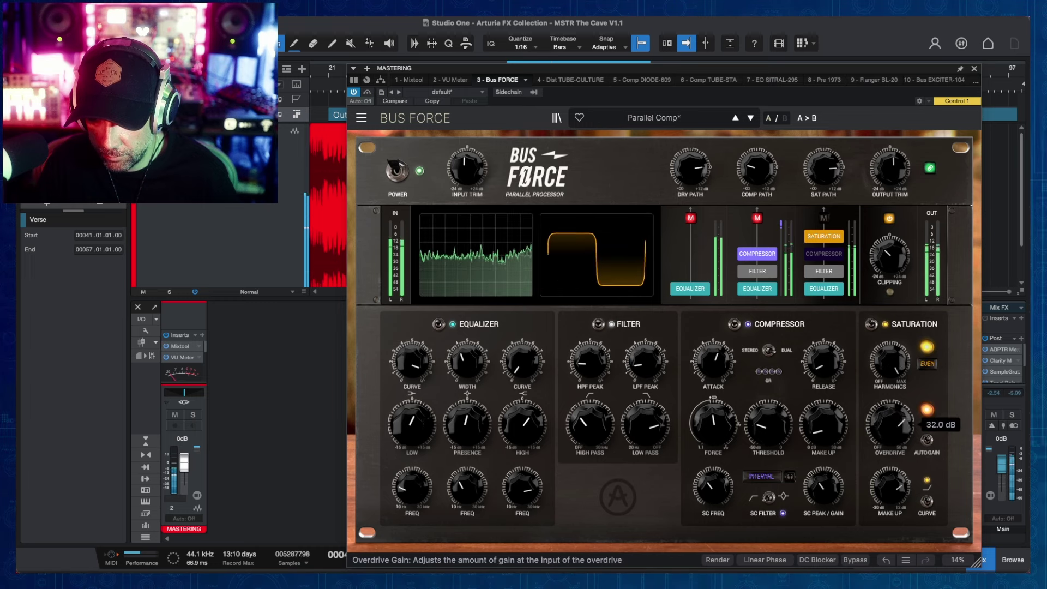
Step: Change the saturation's harmonics type from Even to Odd
left_click(927, 364)
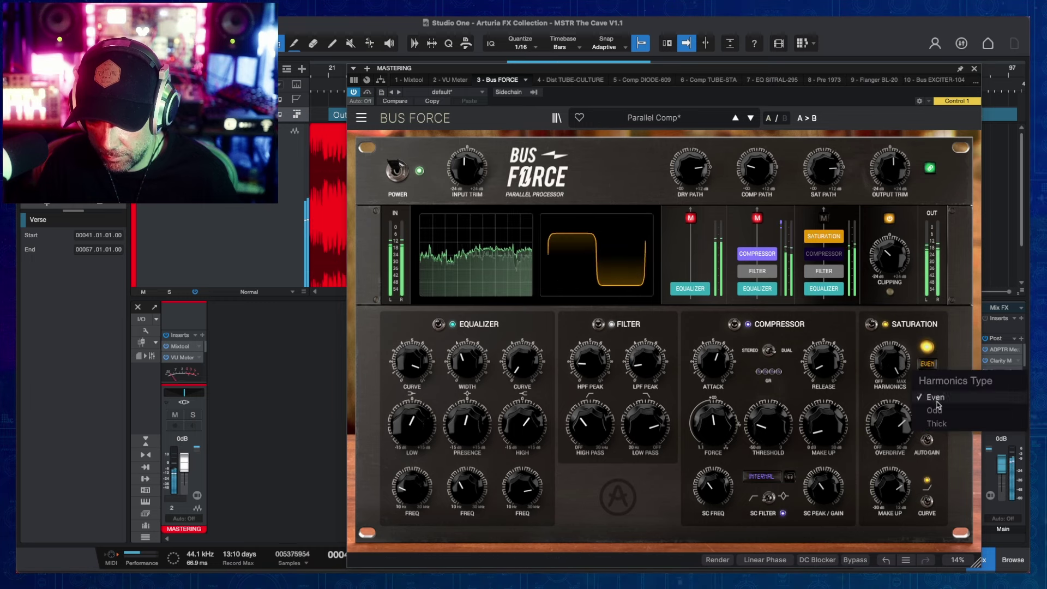
left_click(936, 410)
left_click(927, 363)
left_click(936, 423)
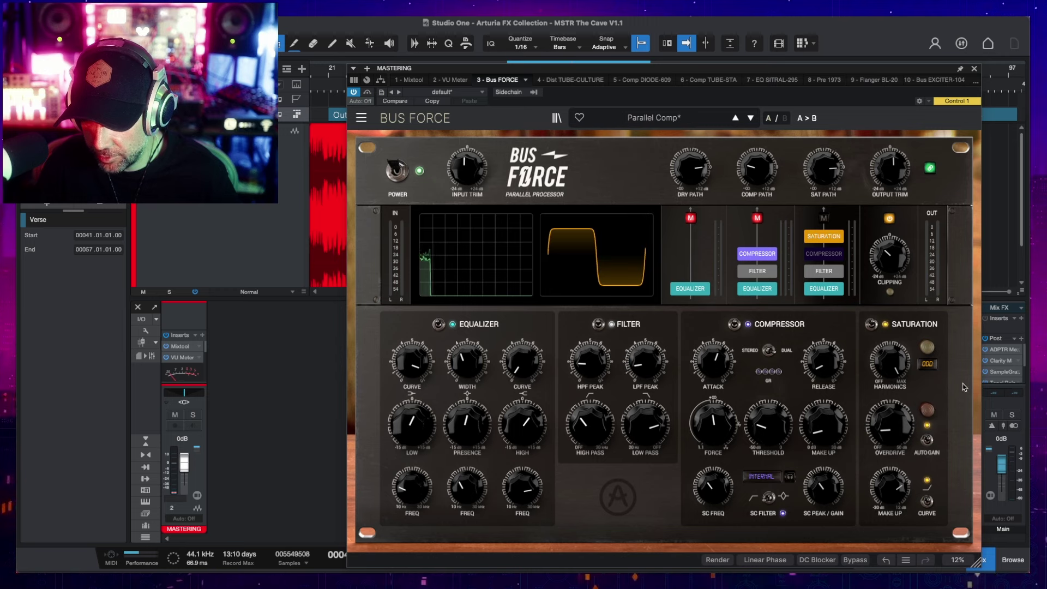
Step: Adjust the harmonics amount, readjust the overdrive gain to a lower setting and switch off the saturation curve
left_click_drag(890, 360, 889, 343)
left_click_drag(890, 426, 890, 417)
left_click_drag(901, 506, 912, 509)
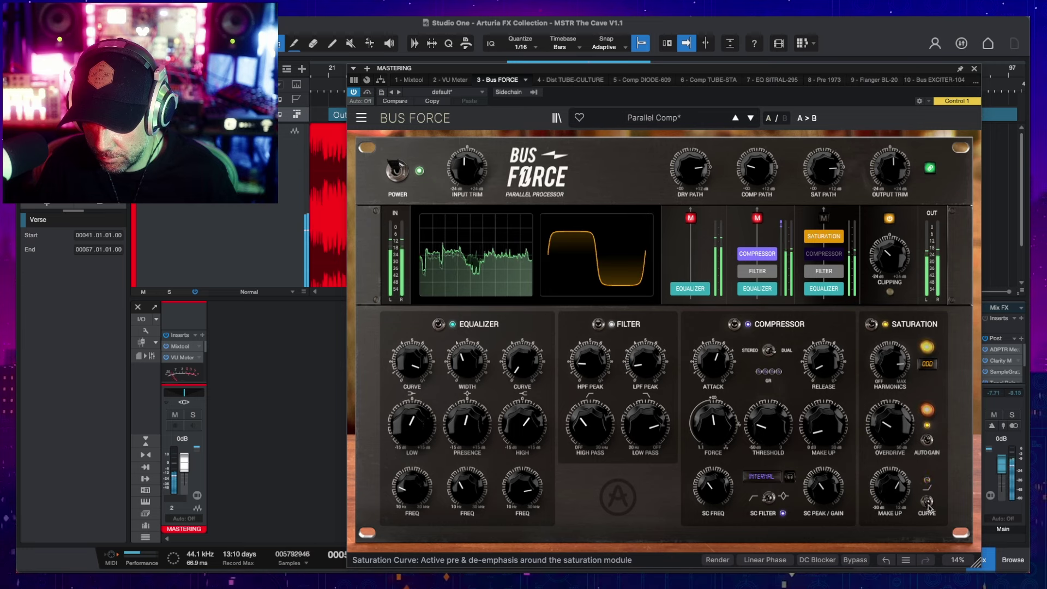
Step: Lower the Sat and Comp path levels, unmute the Dry and Comp paths, and stop playback
left_click_drag(823, 167, 823, 173)
left_click(691, 217)
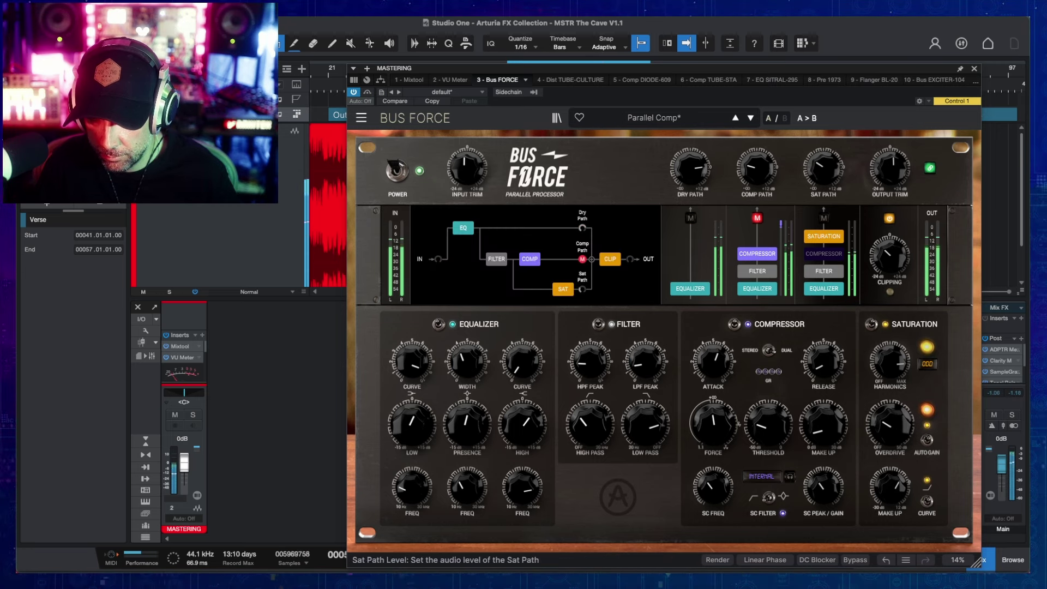
mouse_move(757, 167)
left_mouse_down()
mouse_move(756, 155)
mouse_move(756, 185)
left_mouse_up()
left_click(757, 218)
key("space")
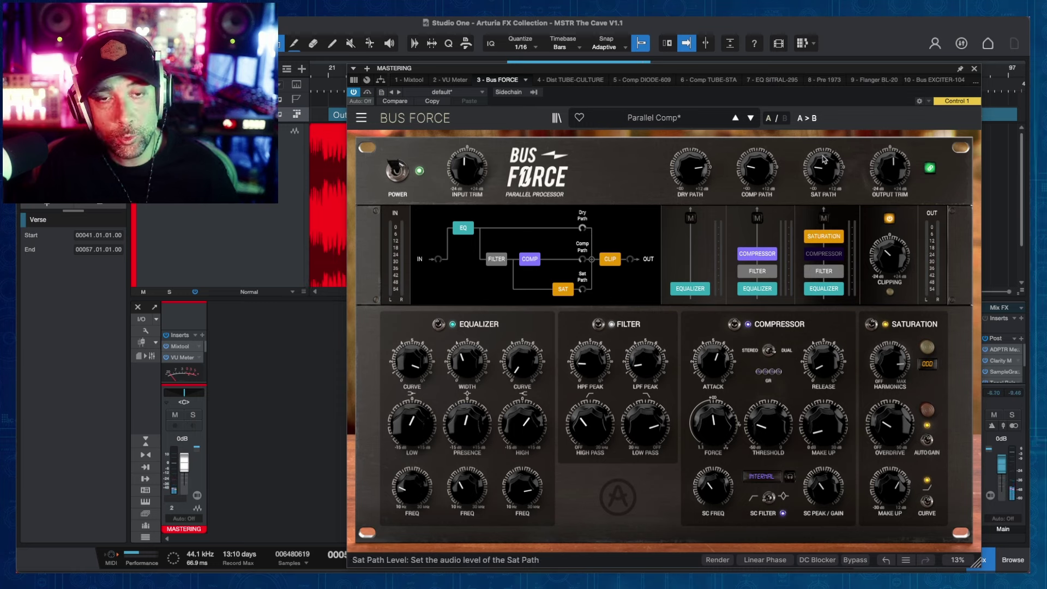
Step: Switch the filter in the Sat path off and back on
left_click(824, 253)
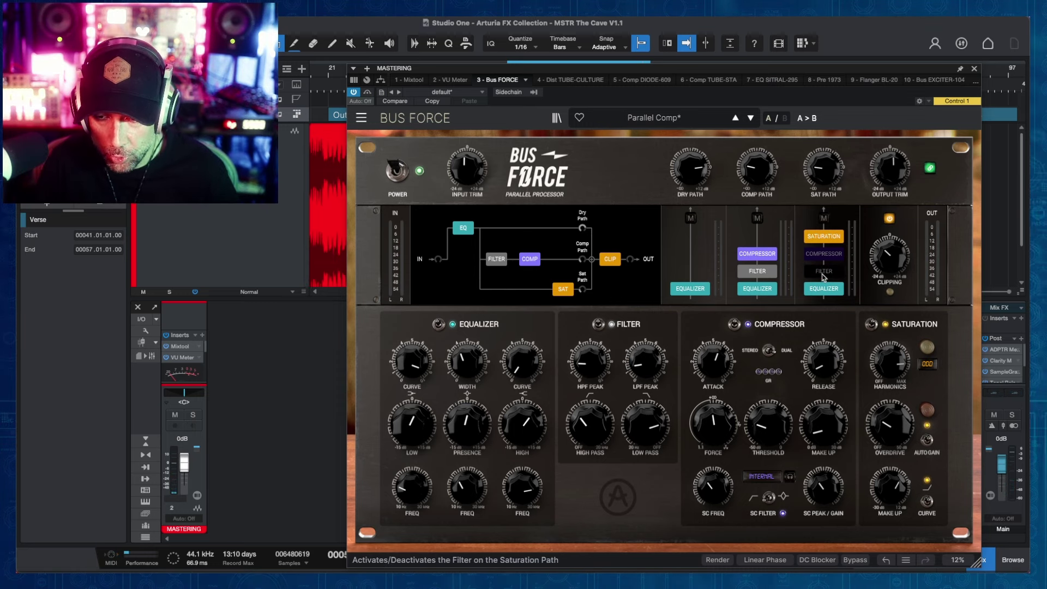
left_click(839, 270)
Step: Open ADPTR MetricAB from the Main channel, put the Bus Force window back over the arrangement and play the track briefly
left_click_drag(545, 68, 550, 320)
left_click(1003, 349)
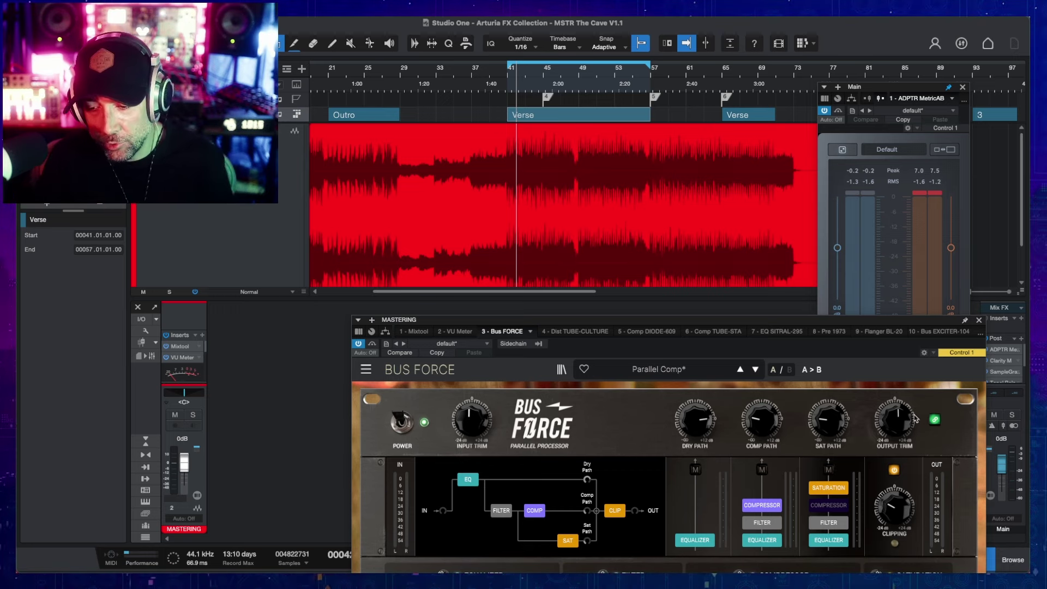
left_click_drag(874, 322, 863, 48)
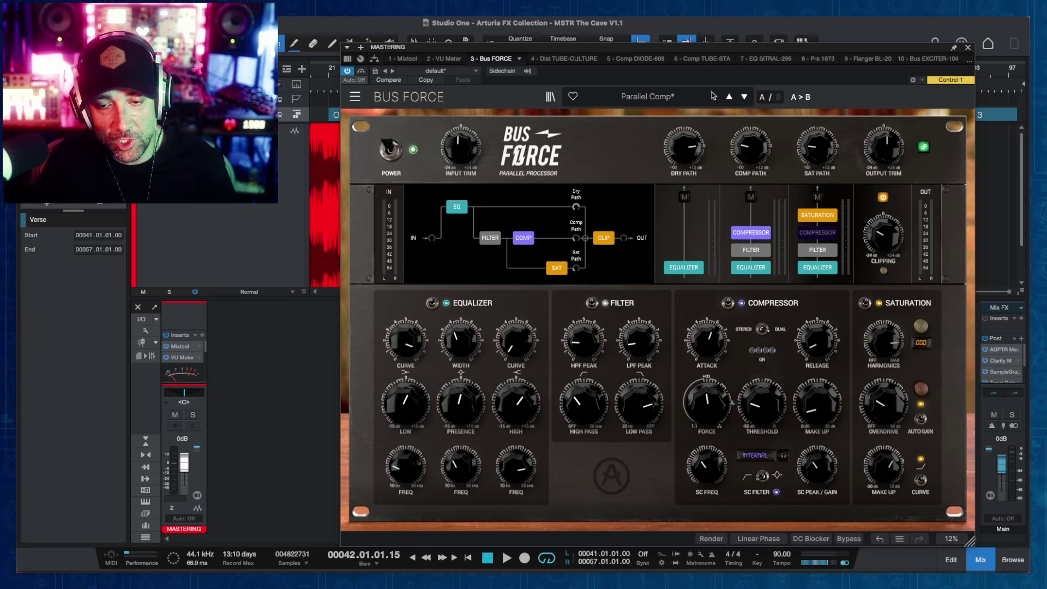
key("space")
key("space")
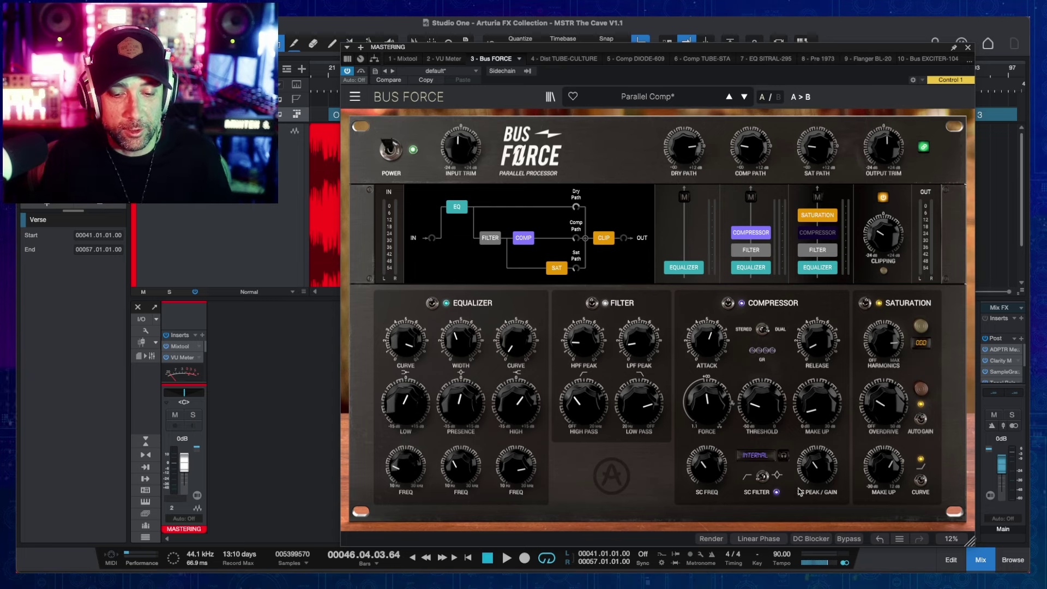
Step: Show the Dist TUBE-CULTURE mix control, start playback and activate the Dist TUBE-CULTURE insert
mouse_move(406, 348)
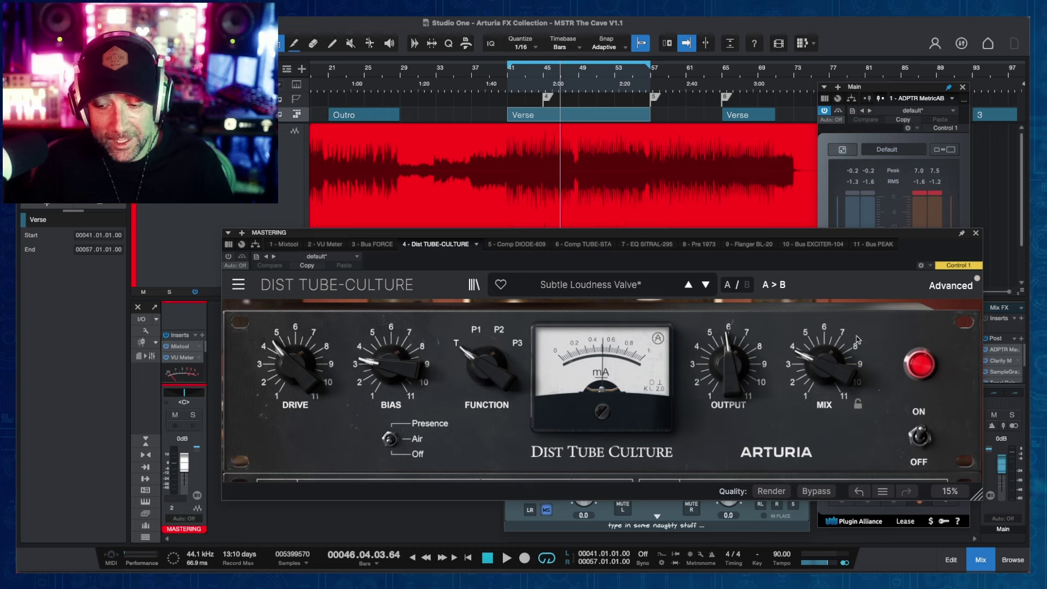
mouse_move(828, 359)
left_mouse_down()
mouse_move(829, 346)
mouse_move(829, 371)
mouse_move(828, 360)
left_mouse_up()
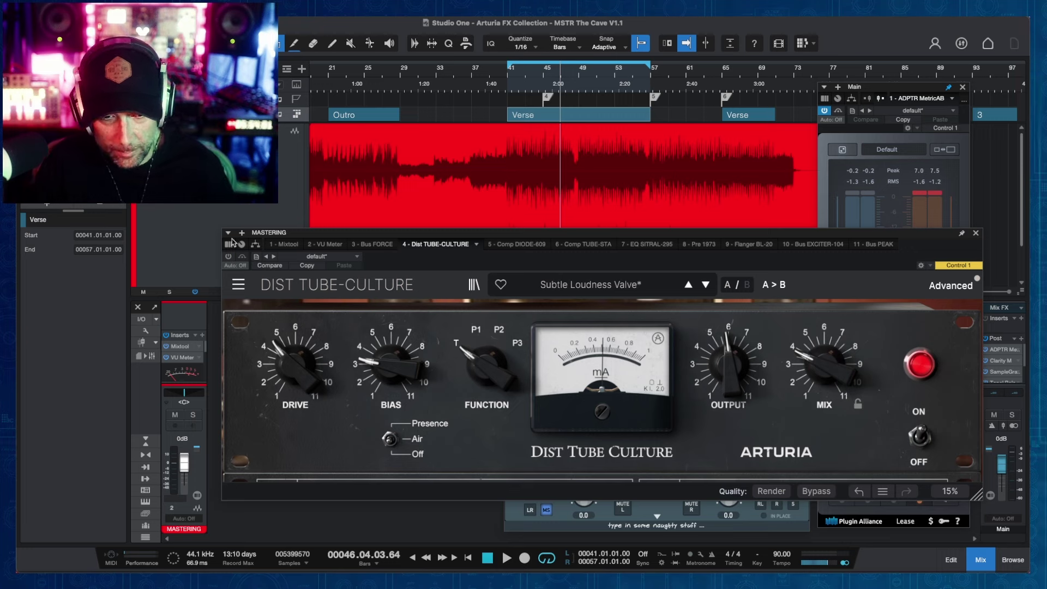
key("space")
left_click(228, 257)
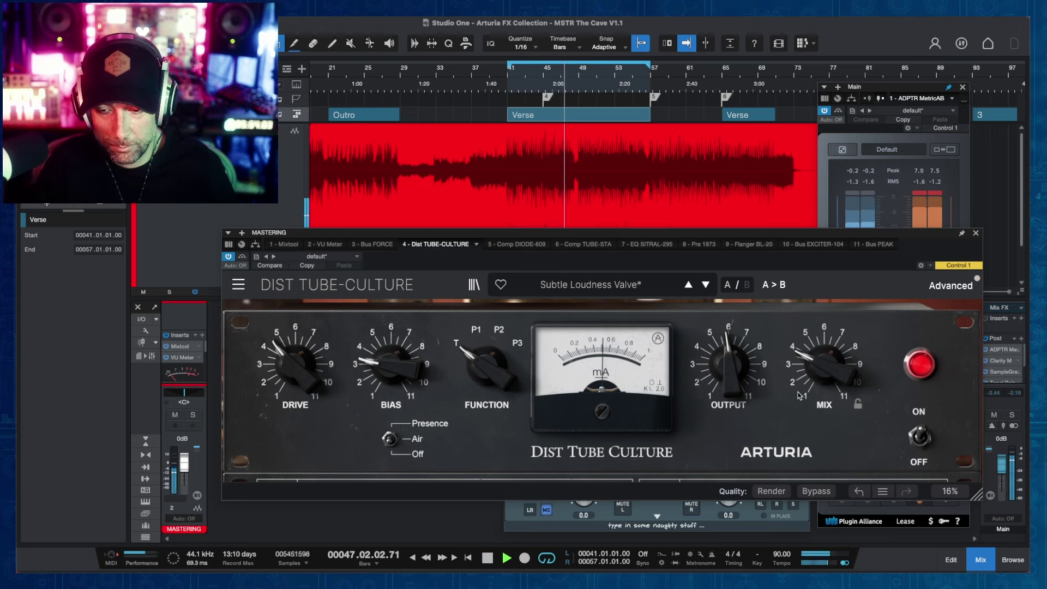
Step: Sweep the Dist TUBE-CULTURE mix while the verse plays, try its function and Presence/Air switches, and readjust the mix and drive
left_click_drag(835, 369, 853, 443)
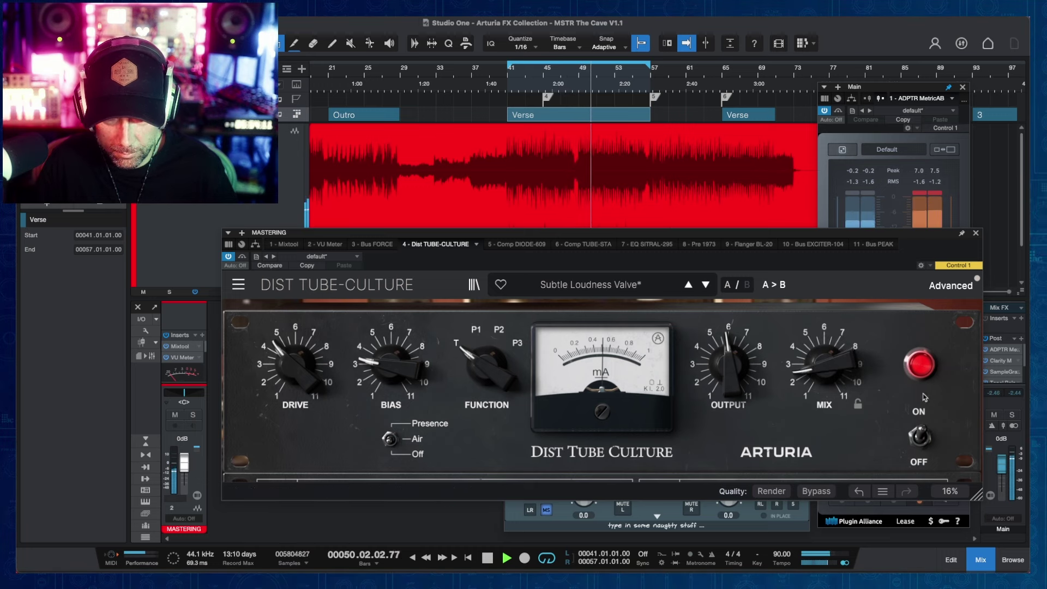
left_click_drag(823, 364, 823, 332)
left_click_drag(486, 366, 500, 388)
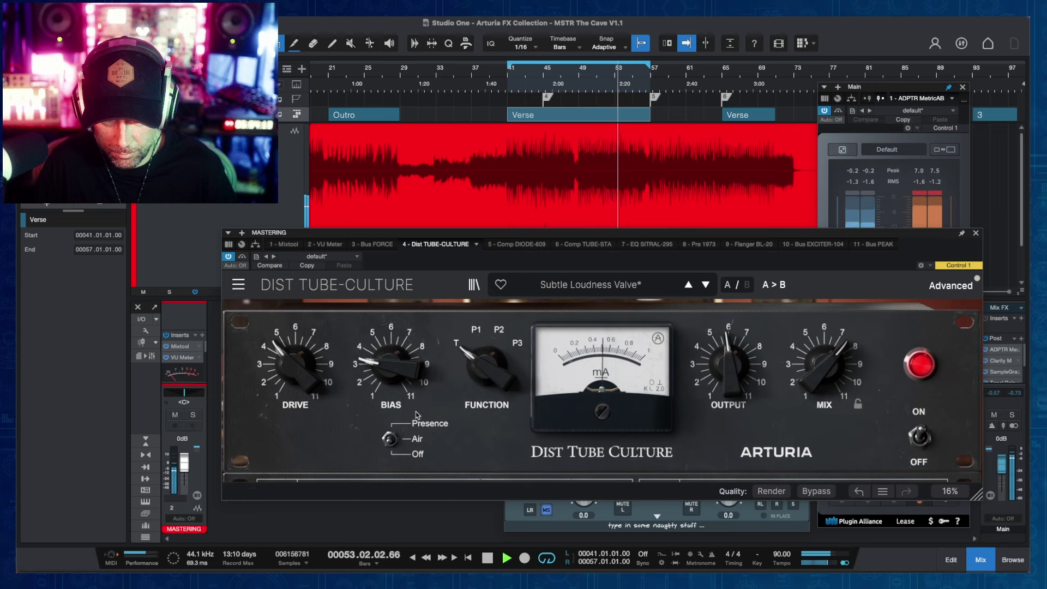
left_click(389, 439)
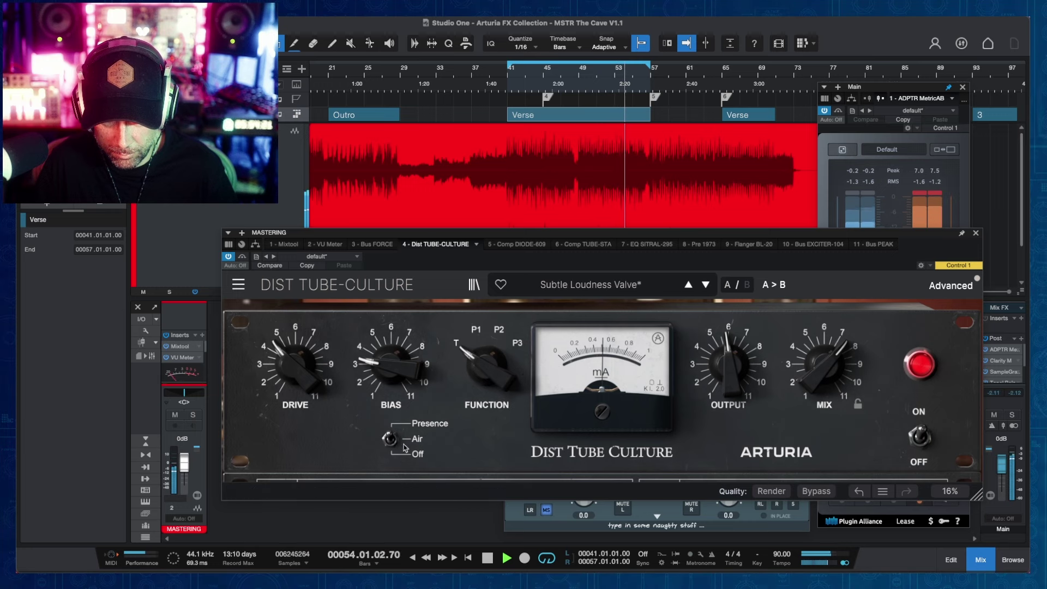
left_click_drag(824, 363, 824, 403)
left_click_drag(295, 363, 295, 374)
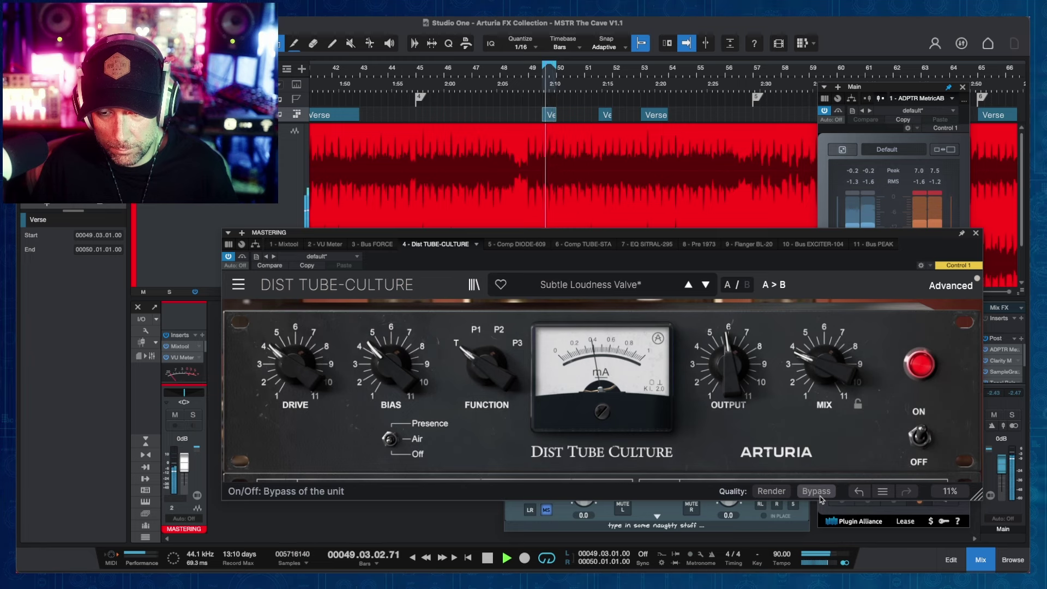
Step: Compare the looped section with and without Dist TUBE-CULTURE by toggling its bypass, and stop playback
key("space")
left_click(817, 494)
left_click(816, 491)
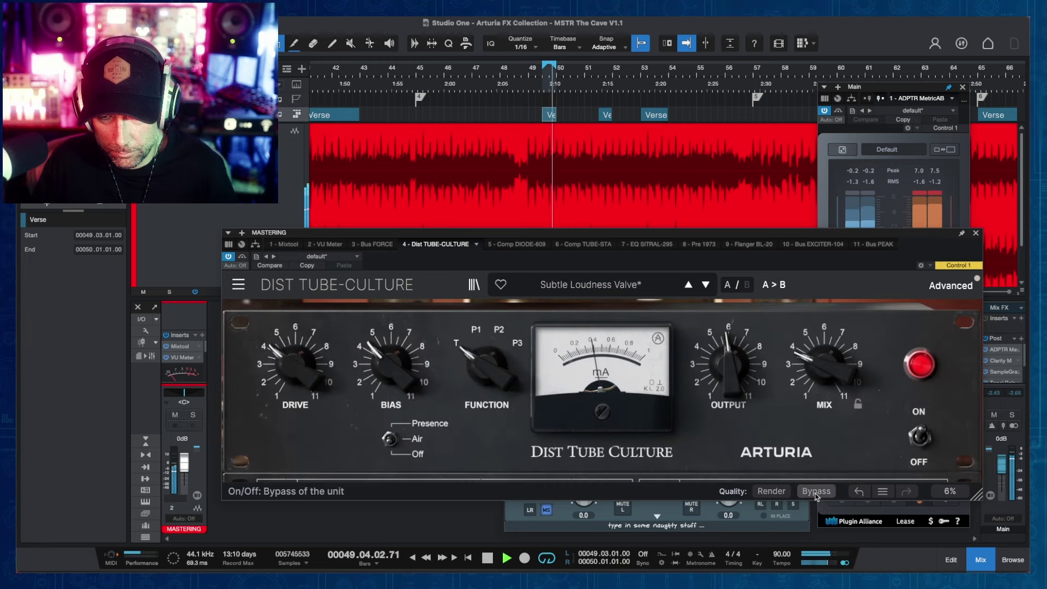
key("space")
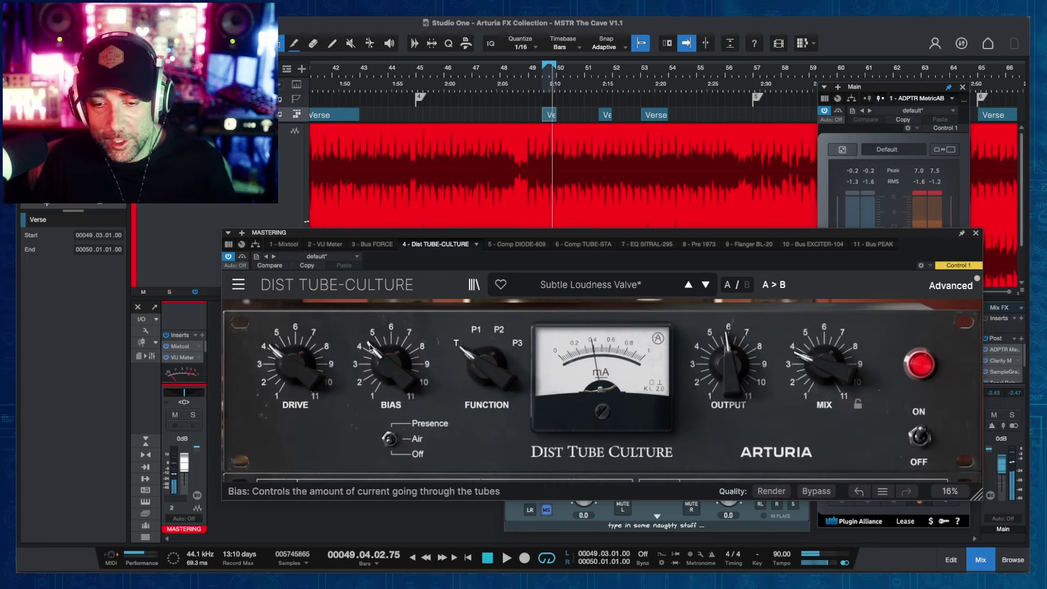
Step: Open Comp DIODE-609, play the verse loop, compare it with and without the compressor by repeatedly toggling bypass, and stop playback
left_click(521, 244)
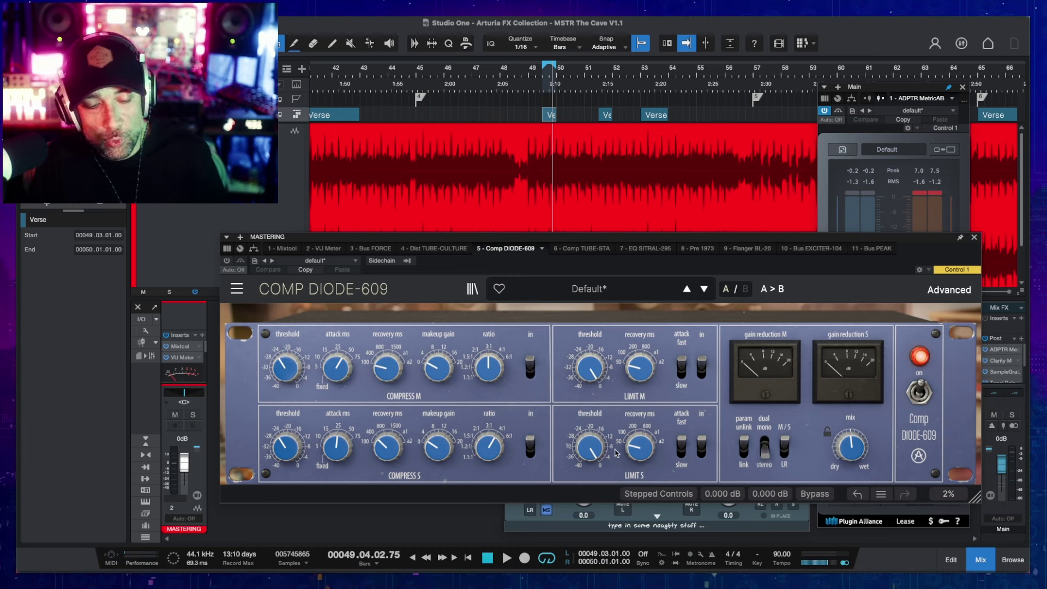
key("space")
left_click(814, 493)
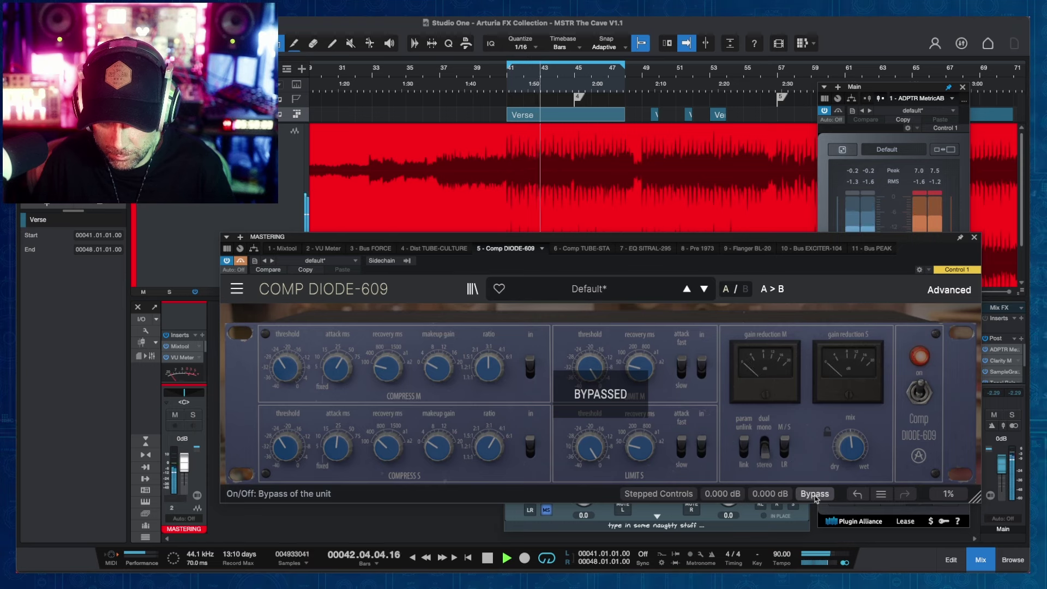
left_click(814, 494)
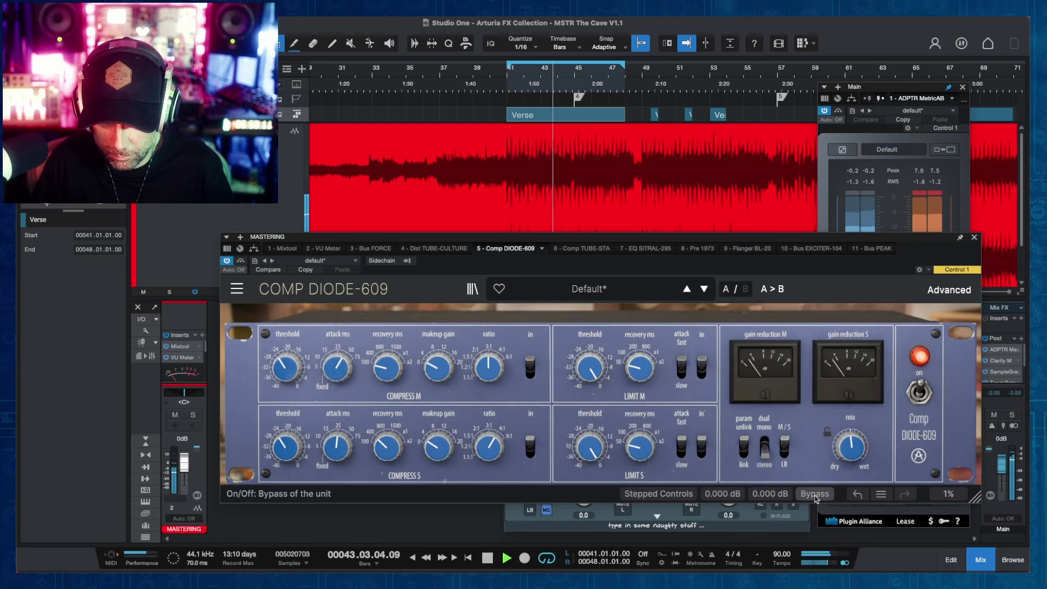
left_click(815, 494)
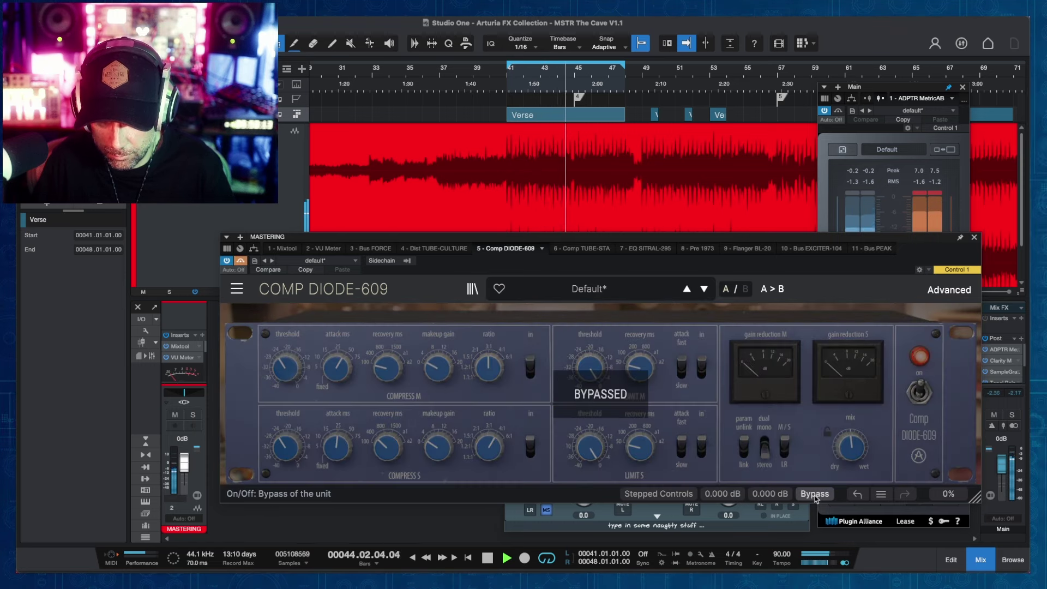
left_click(814, 493)
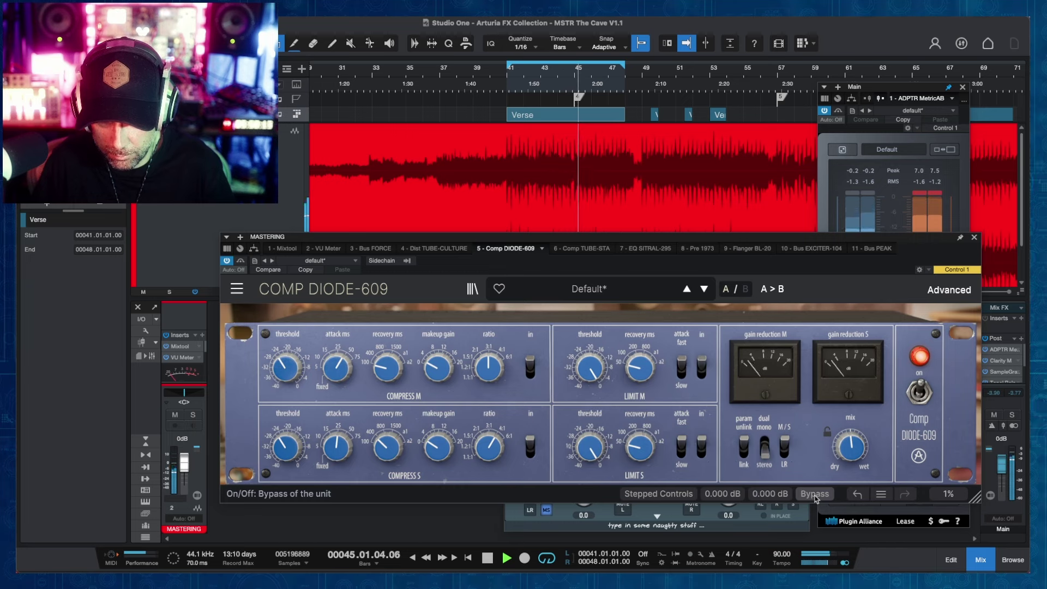
left_click(815, 494)
left_click(815, 493)
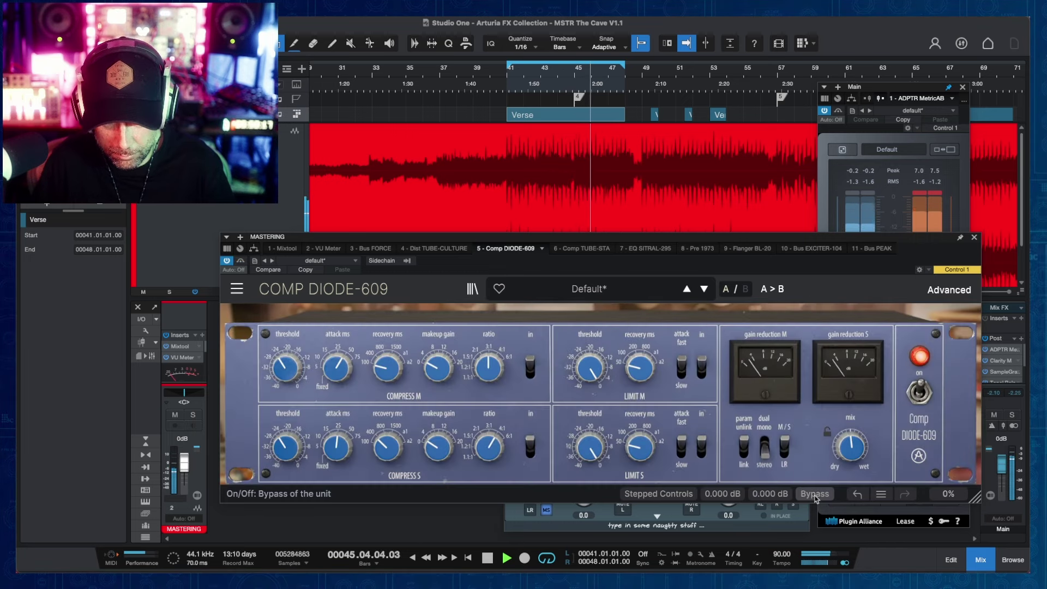
key("space")
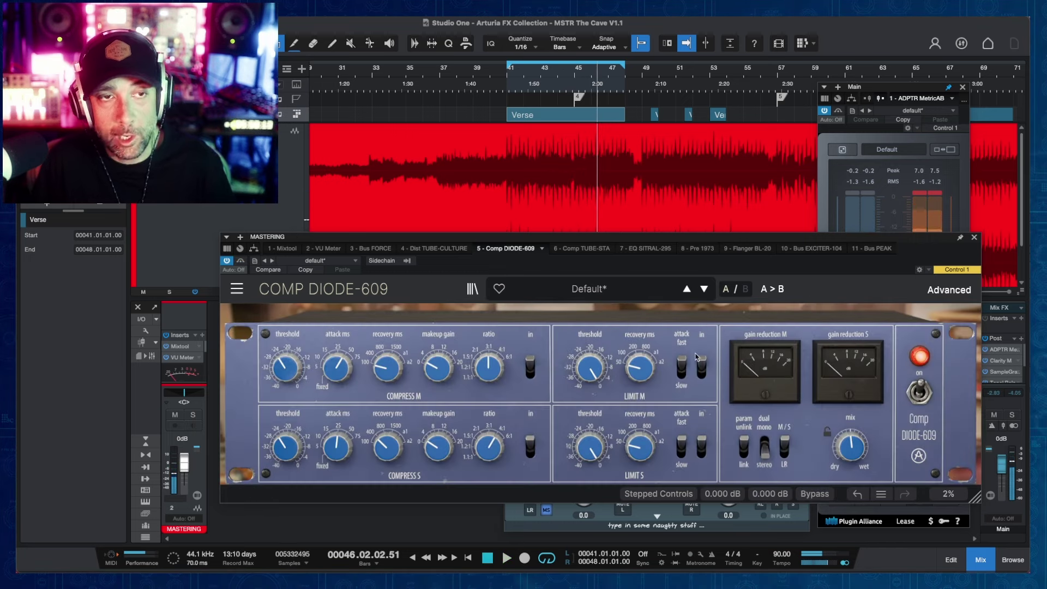
Step: Audition Comp DIODE-609 at 100 % mix and pull its dry/wet mix back to a partial blend
mouse_move(847, 449)
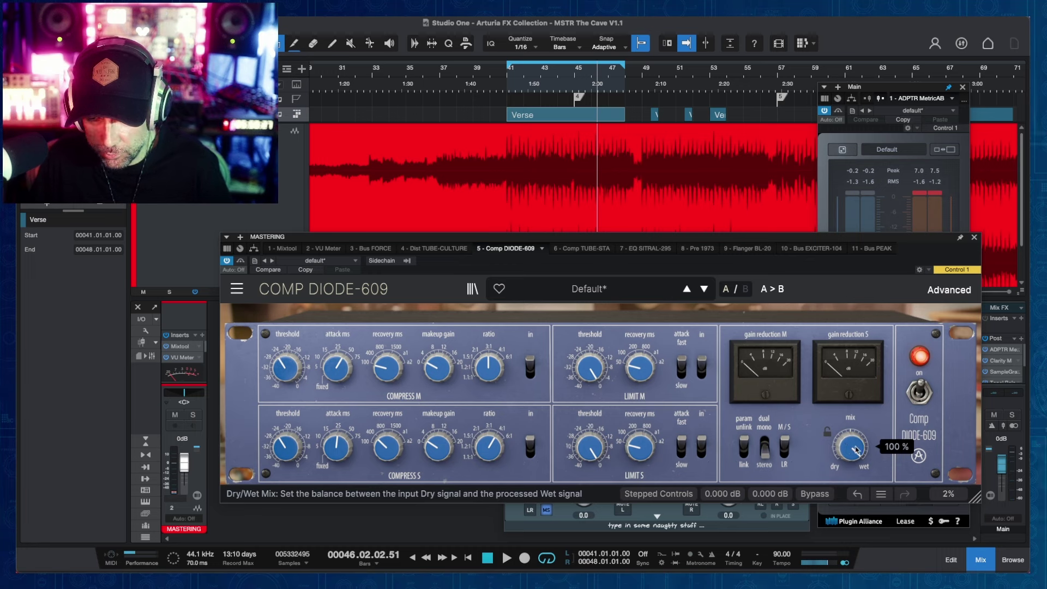
key("space")
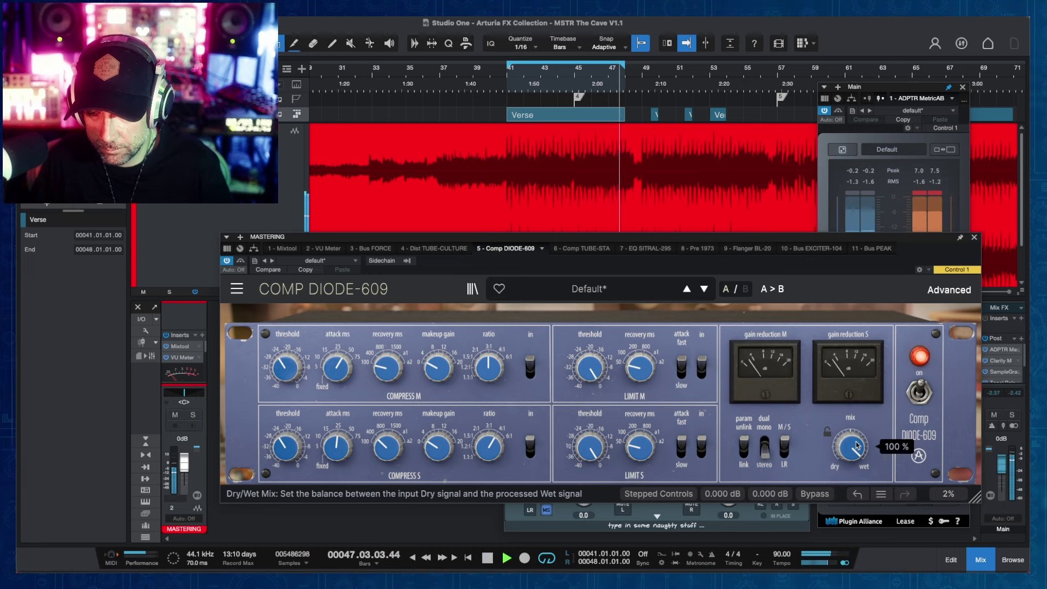
key("space")
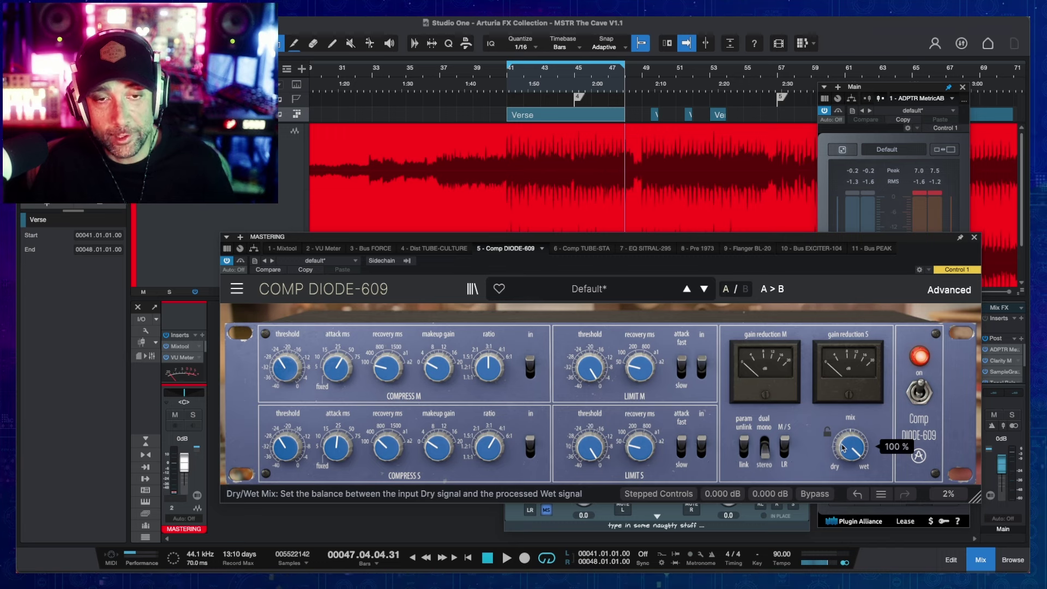
left_click_drag(843, 449, 844, 464)
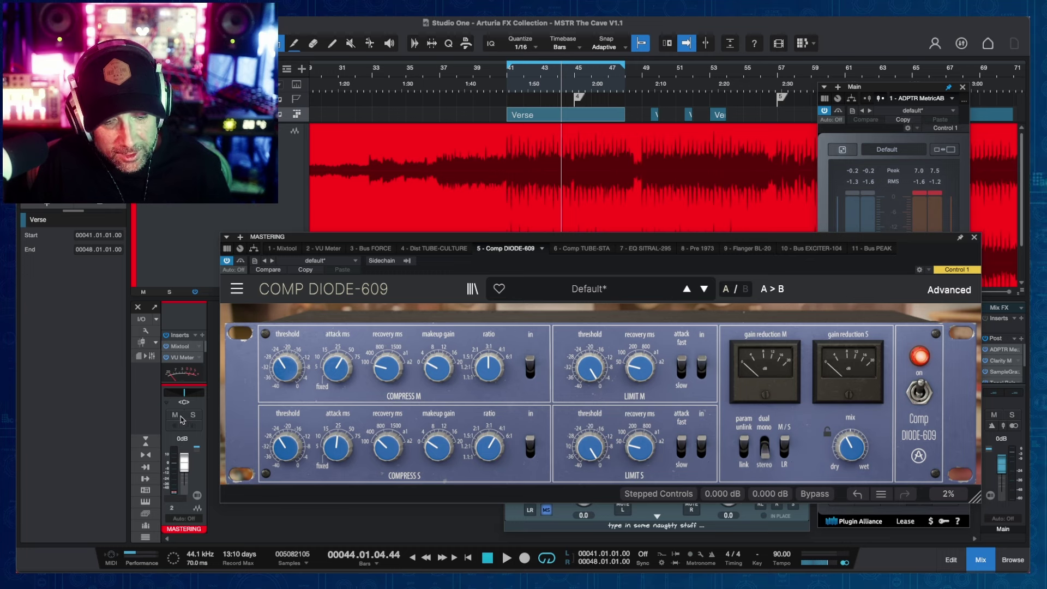
mouse_move(490, 441)
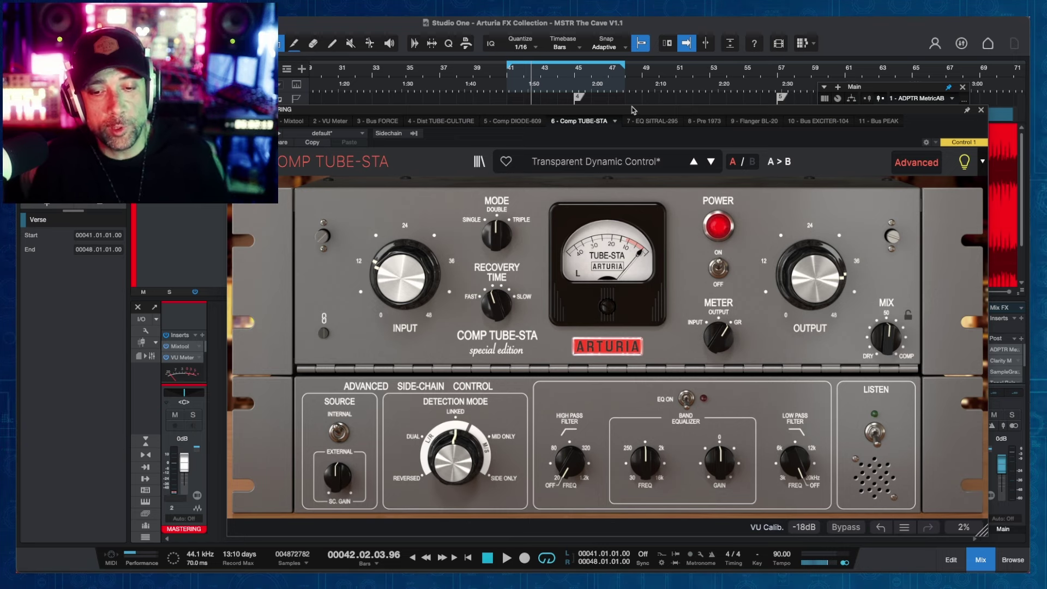
Step: Reposition the Comp TUBE-STA window, play the loop, sweep the mix up to full COMP and bring it back down
left_click_drag(632, 110, 661, 130)
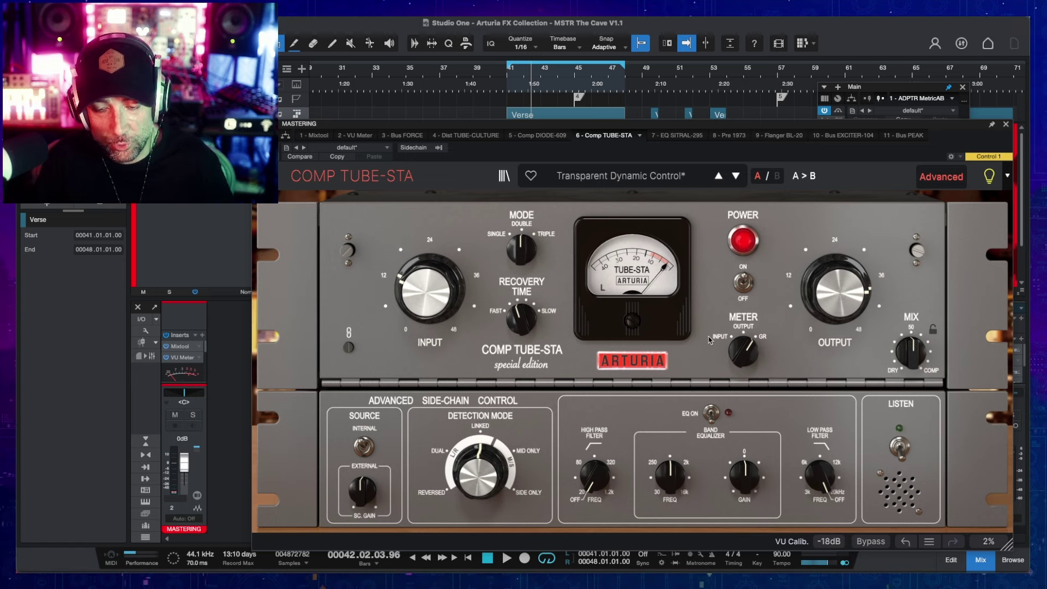
key("space")
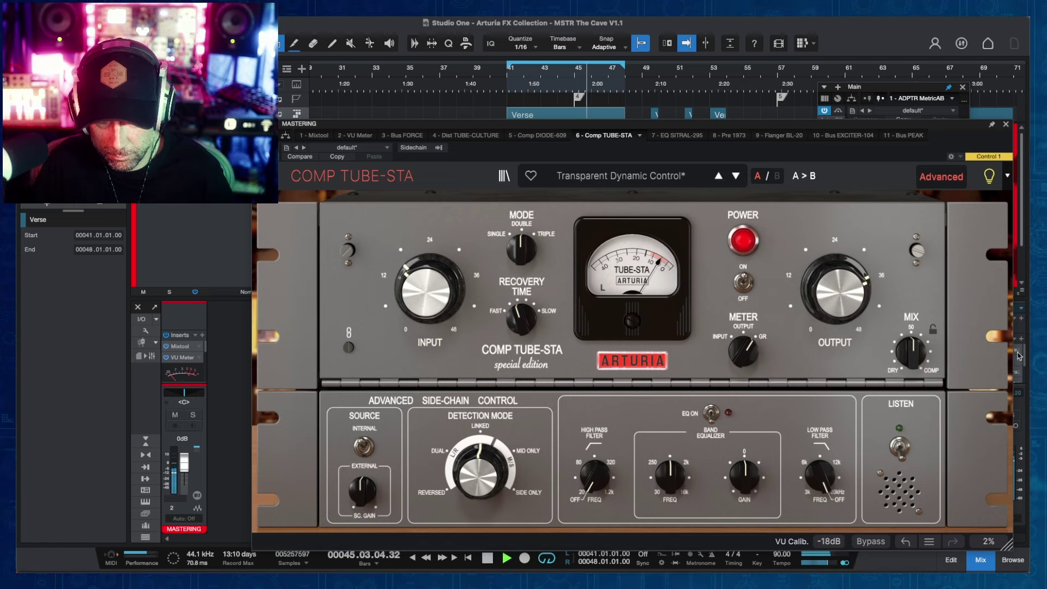
left_click_drag(521, 249, 521, 248)
left_click_drag(911, 352, 911, 333)
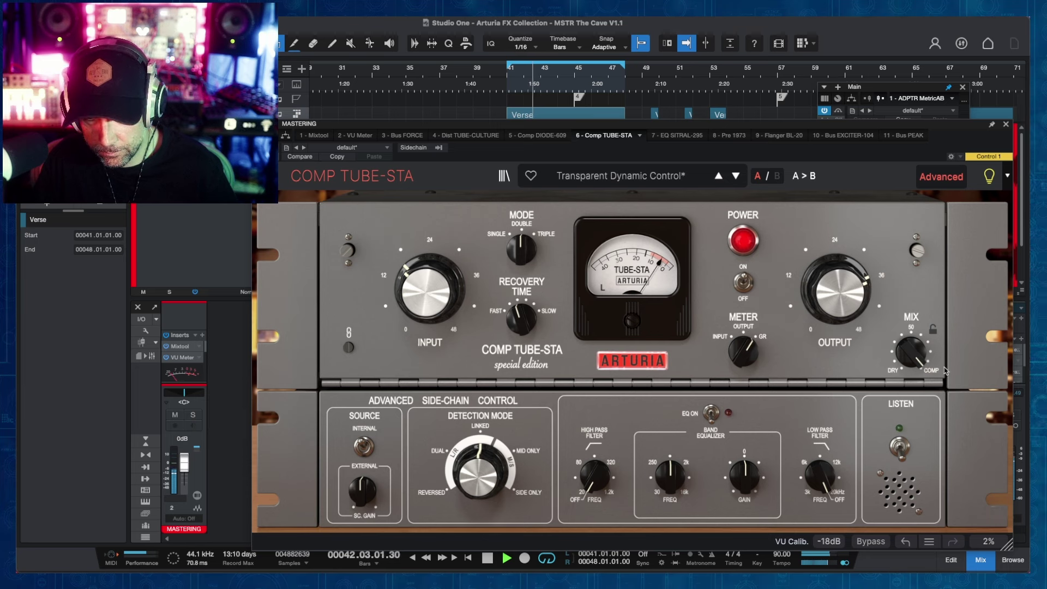
left_click_drag(912, 351, 912, 398)
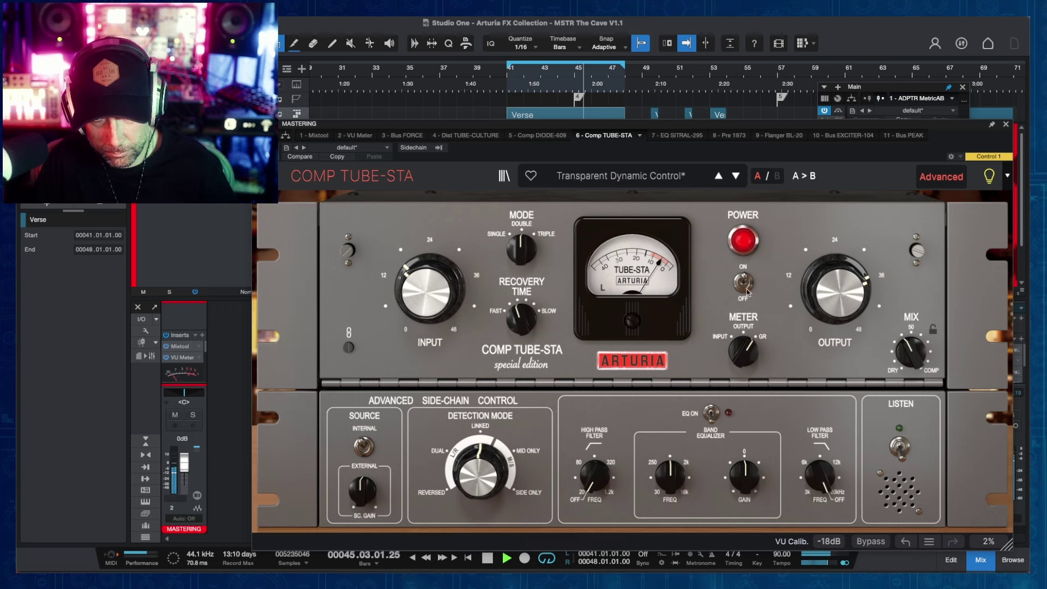
Step: Compare the verse loop with and without Comp TUBE-STA by toggling its bypass twice, and stop playback
left_click(871, 541)
left_click(871, 541)
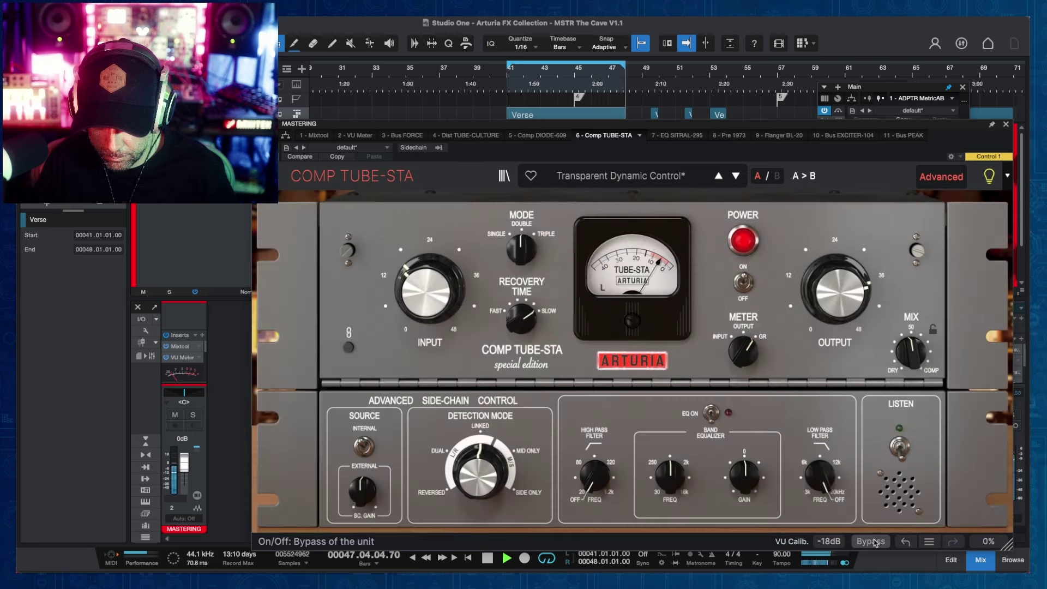
left_click(871, 542)
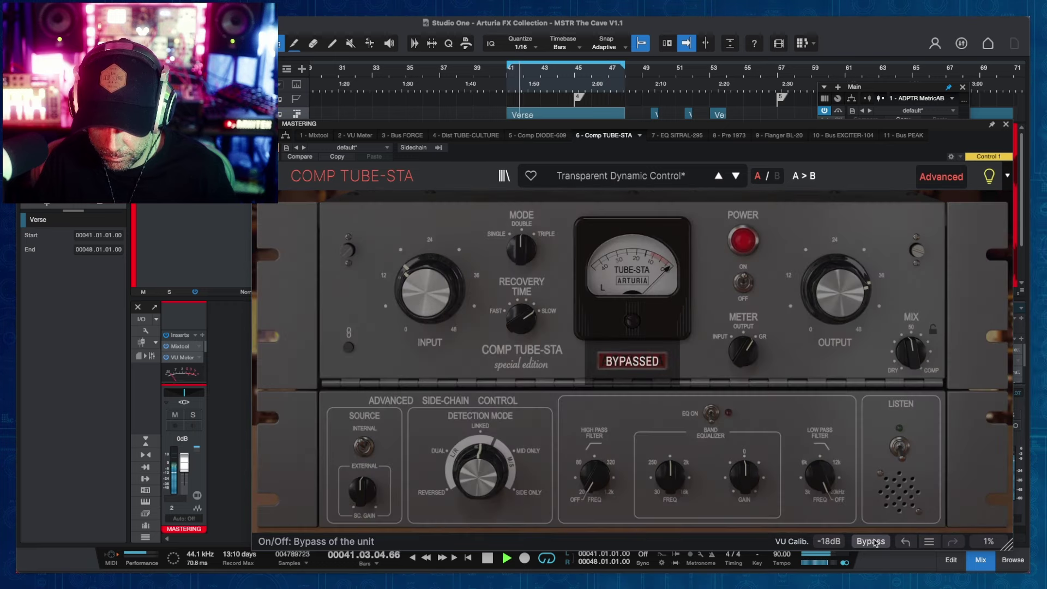
left_click(872, 541)
key("space")
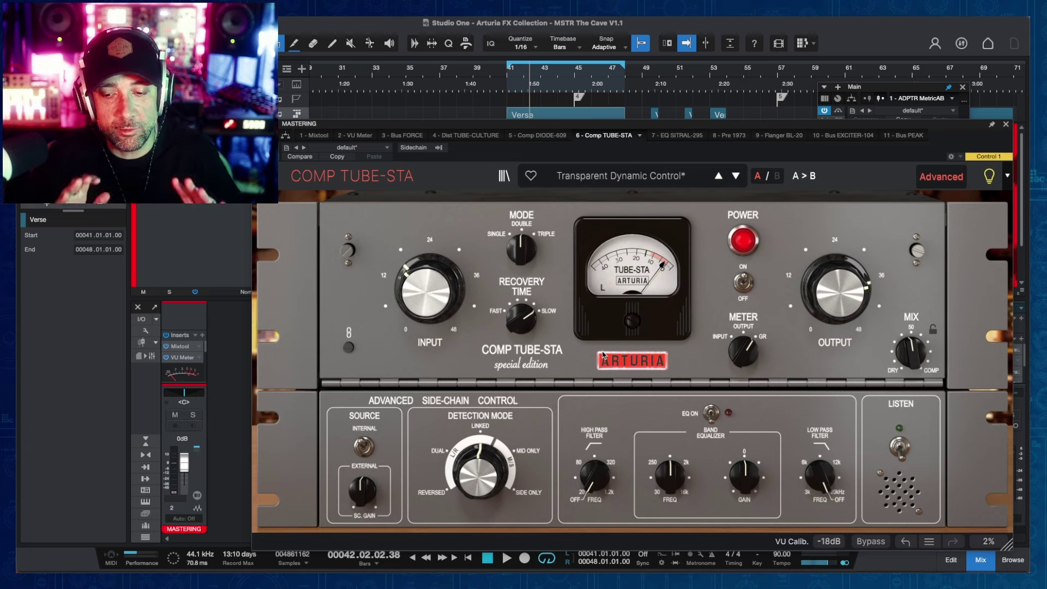
Step: Open EQ SITRAL-295 and compare the verse loop with and without the EQ by toggling its bypass
left_click(677, 135)
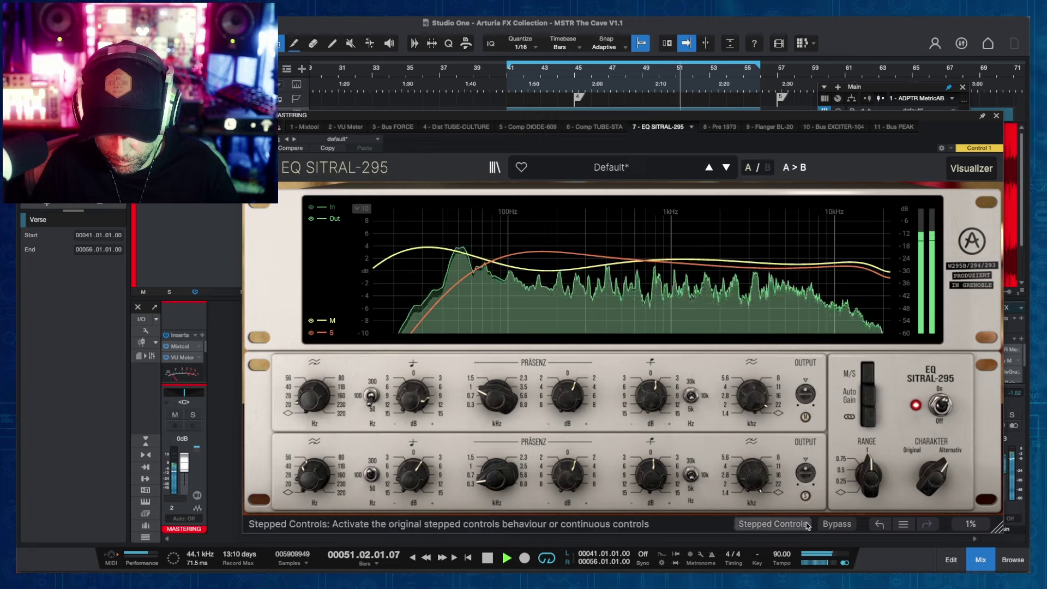
left_click(834, 524)
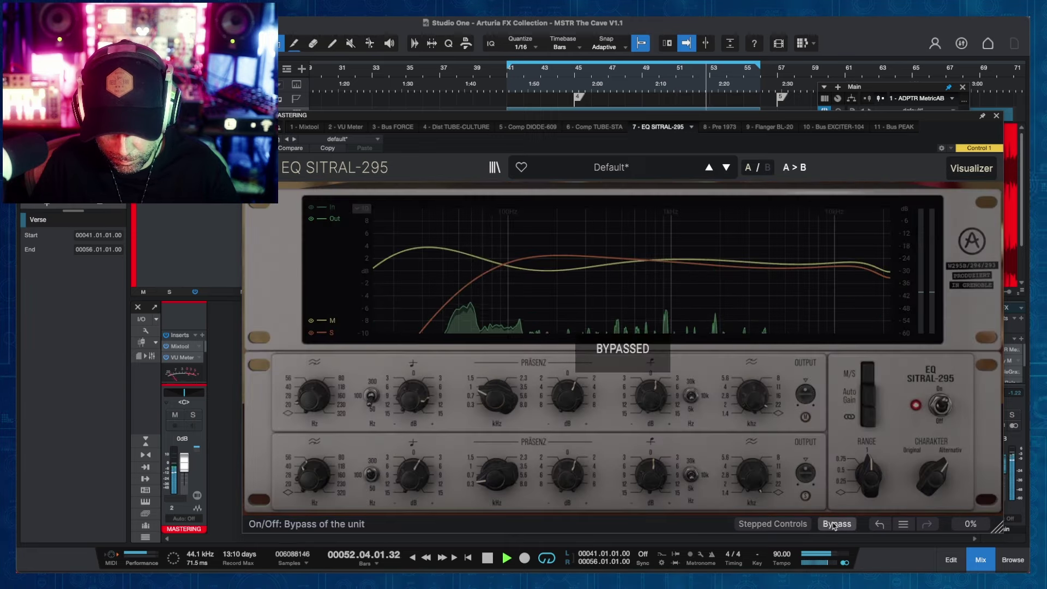
left_click(834, 524)
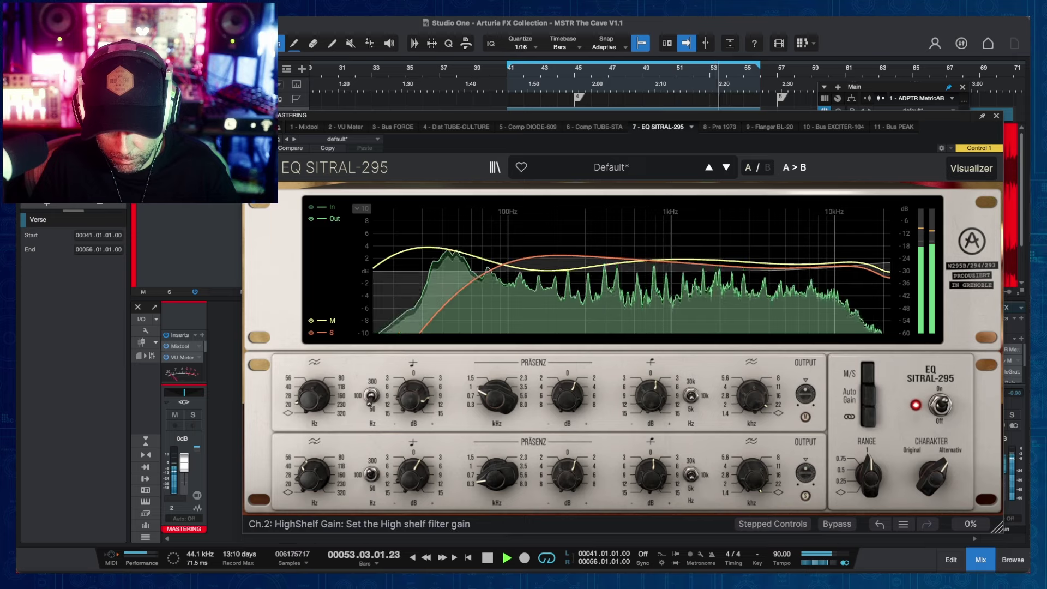
Step: Shape the side channel's top end by adjusting its high-shelf gain, 5k shelf frequency and low-pass filter
left_click_drag(651, 473, 652, 451)
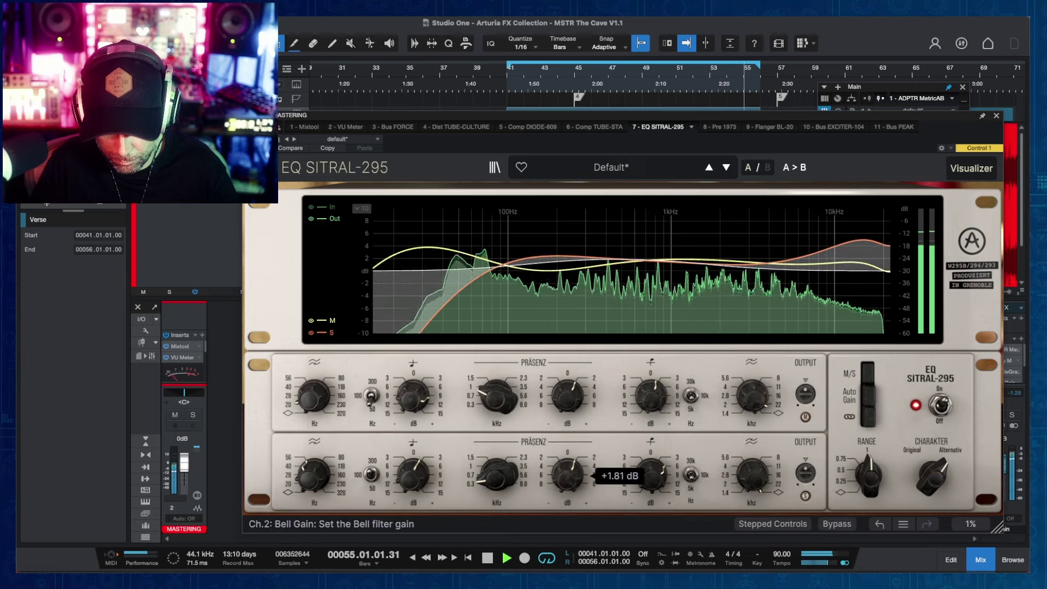
left_click(692, 493)
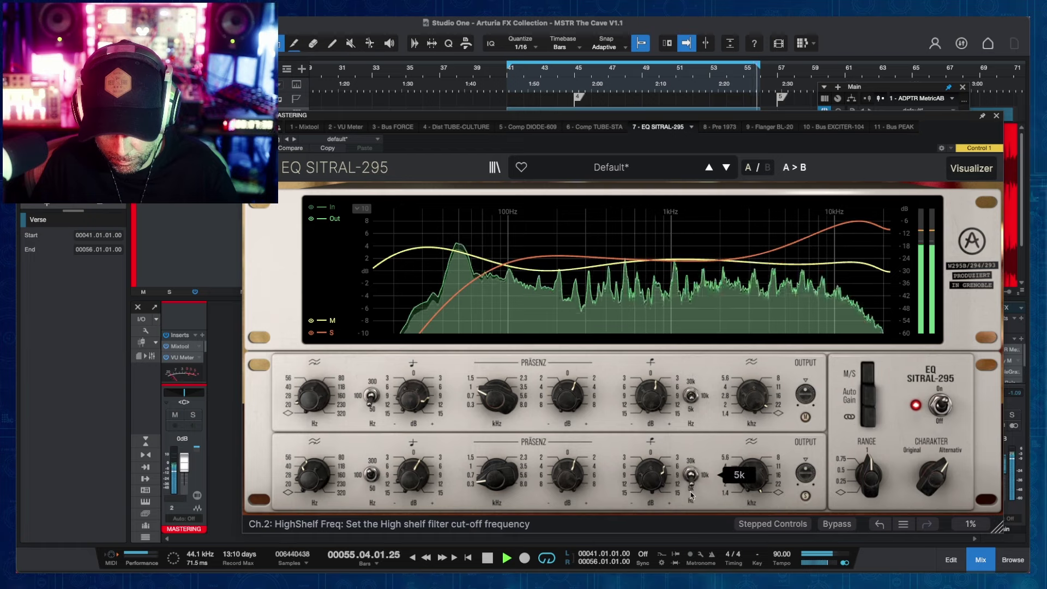
left_click_drag(752, 475, 768, 484)
Step: Fine-tune the mid channel's high-shelf boost and compare the result against the bypassed signal
left_click_drag(649, 400, 646, 405)
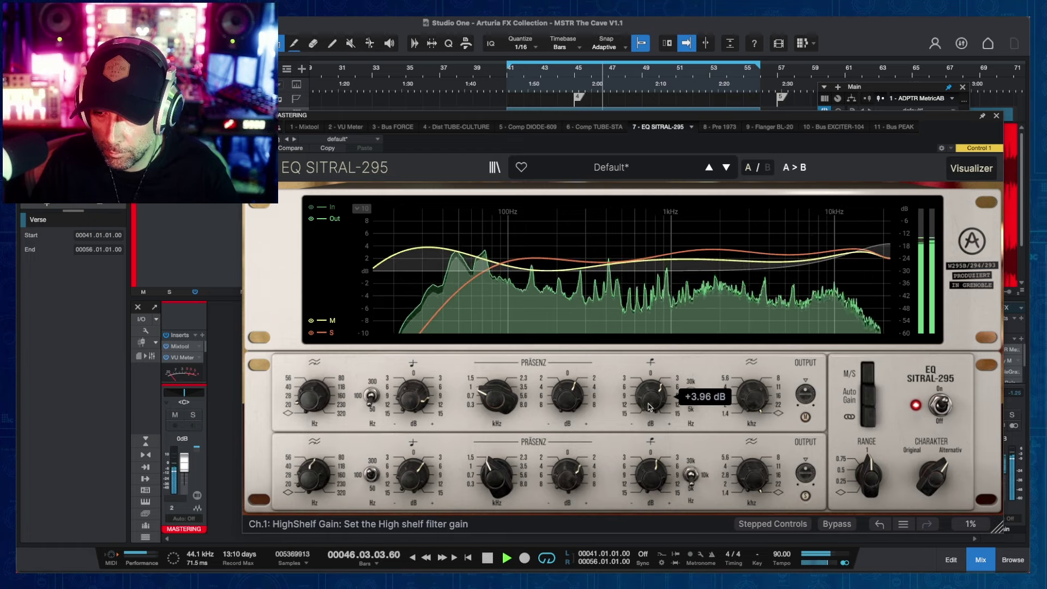
left_click_drag(548, 406, 550, 415)
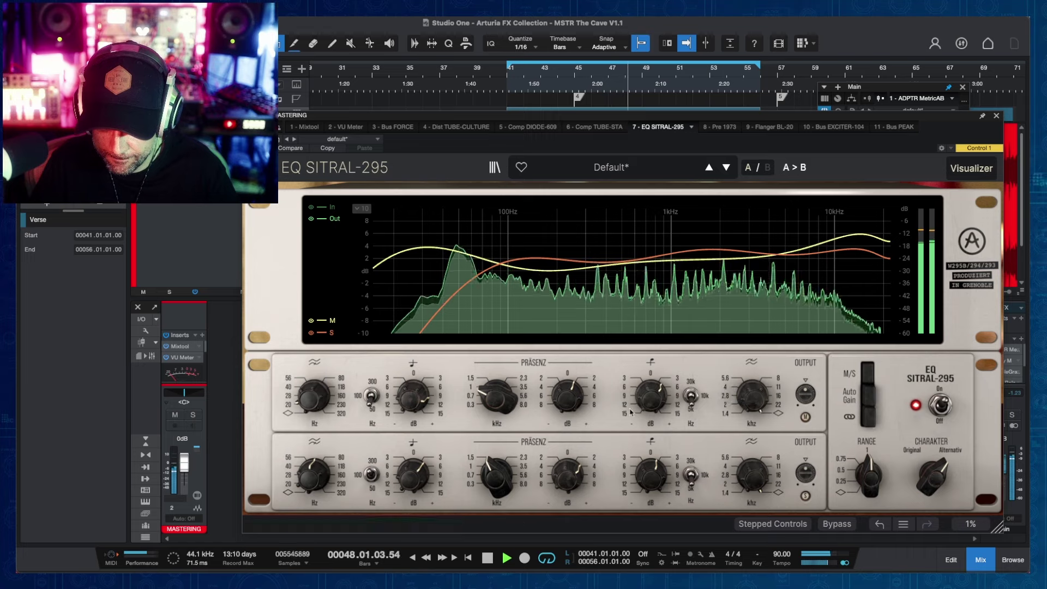
left_click_drag(651, 397, 651, 388)
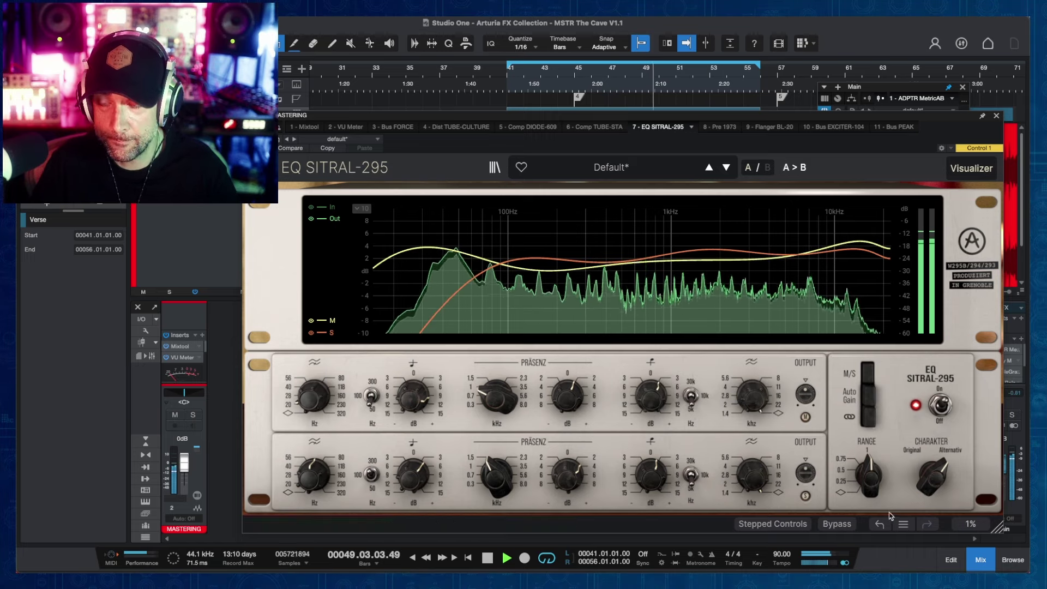
left_click(838, 528)
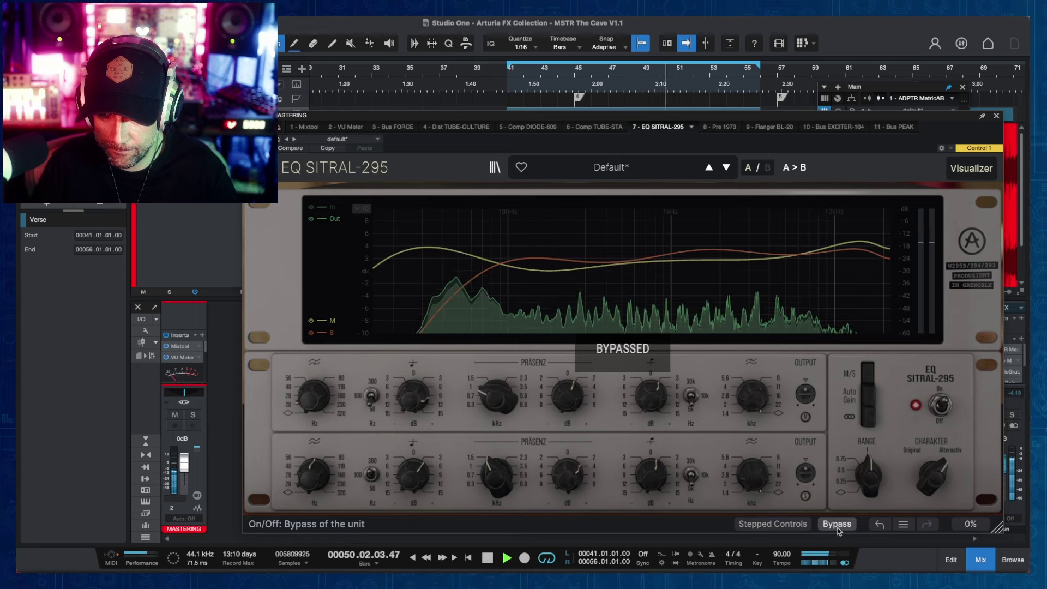
left_click(838, 526)
Step: Lower the EQ's Range and audition the Original Charakter before returning it to Alternativ
mouse_move(870, 477)
left_mouse_down()
mouse_move(870, 493)
mouse_move(870, 475)
left_mouse_up()
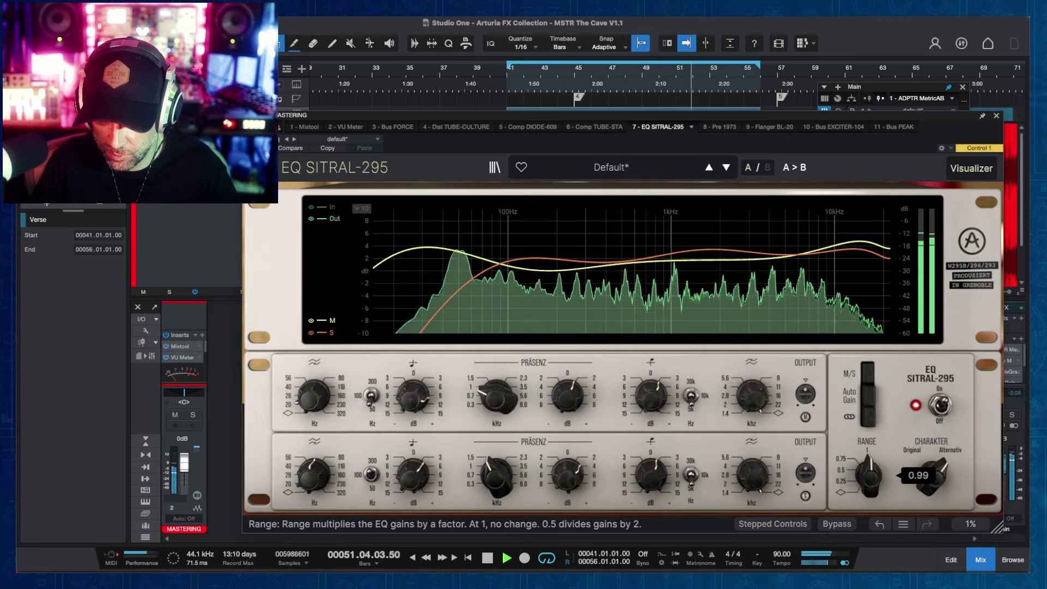
left_click(933, 475)
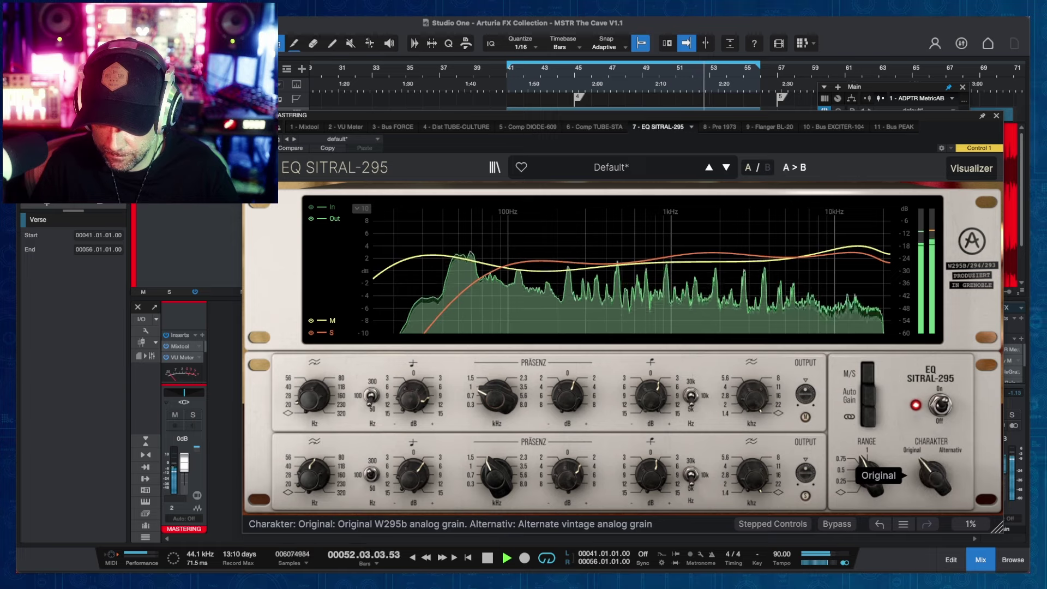
left_click(933, 476)
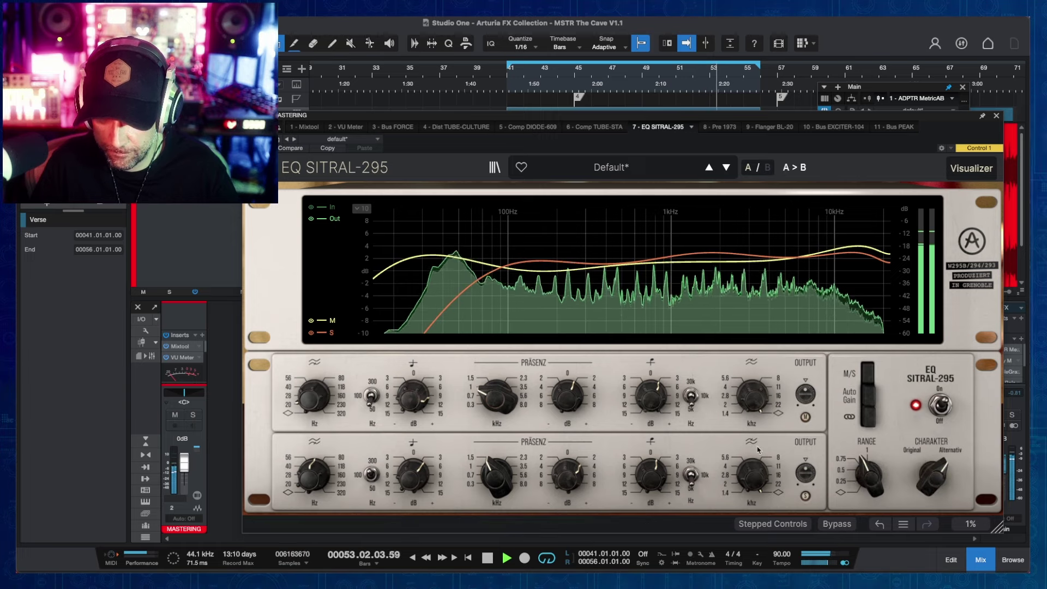
Step: Compare the reduced-range EQ with the bypassed signal and stop playback
left_click(838, 525)
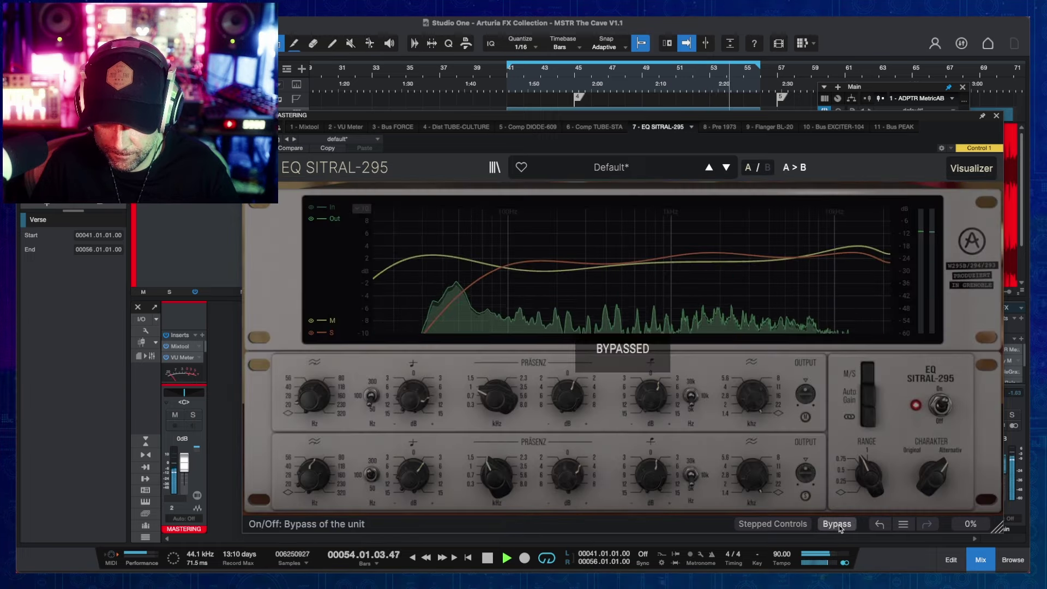
left_click(838, 524)
key("space")
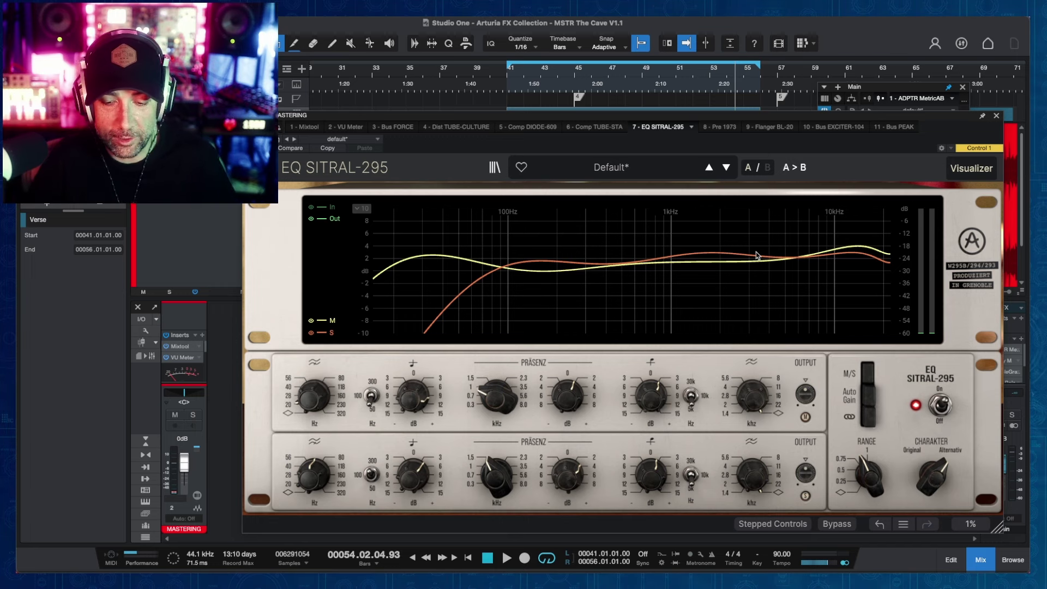
Step: Set the EQ's Range back to 1 and try out the Auto Gain switch
mouse_move(869, 473)
left_mouse_down()
mouse_move(870, 502)
mouse_move(870, 466)
left_mouse_up()
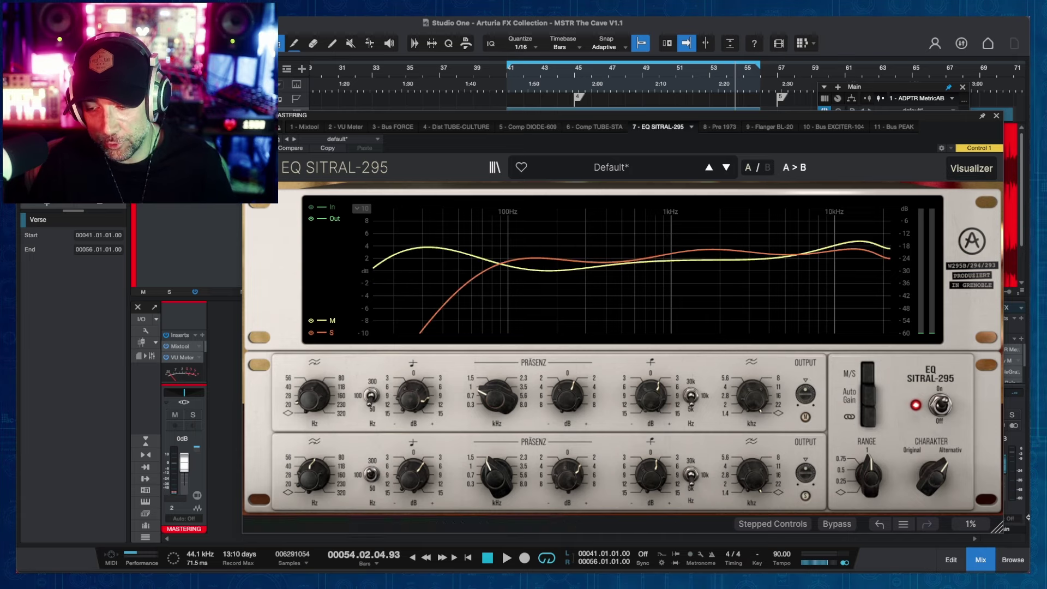
left_click(860, 403)
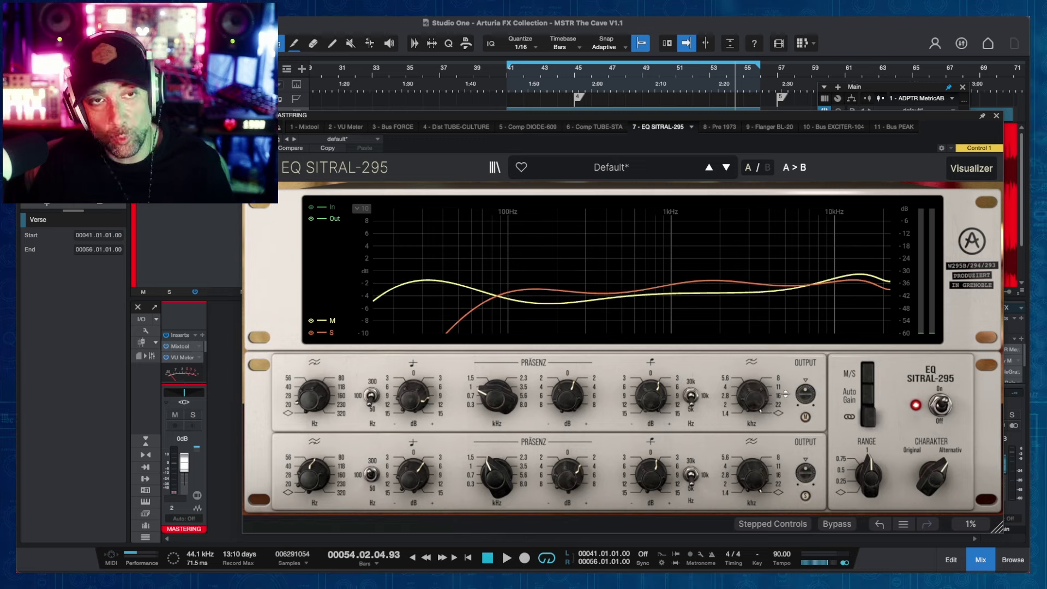
Step: Play the verse loop, toggle the EQ SITRAL-295 bypass twice to compare the sound, and stop playback
key("space")
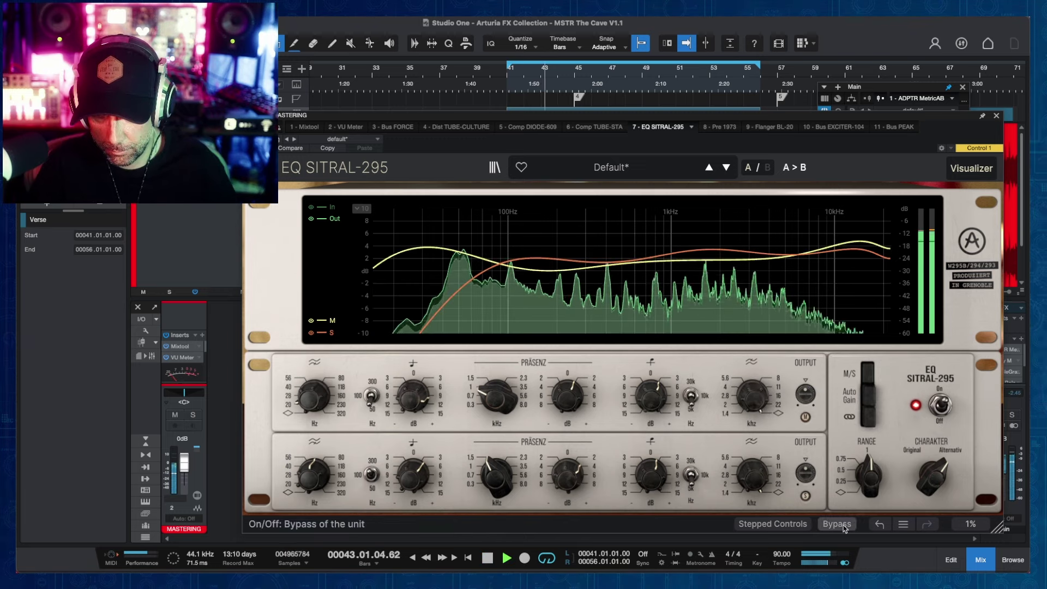
left_click(844, 524)
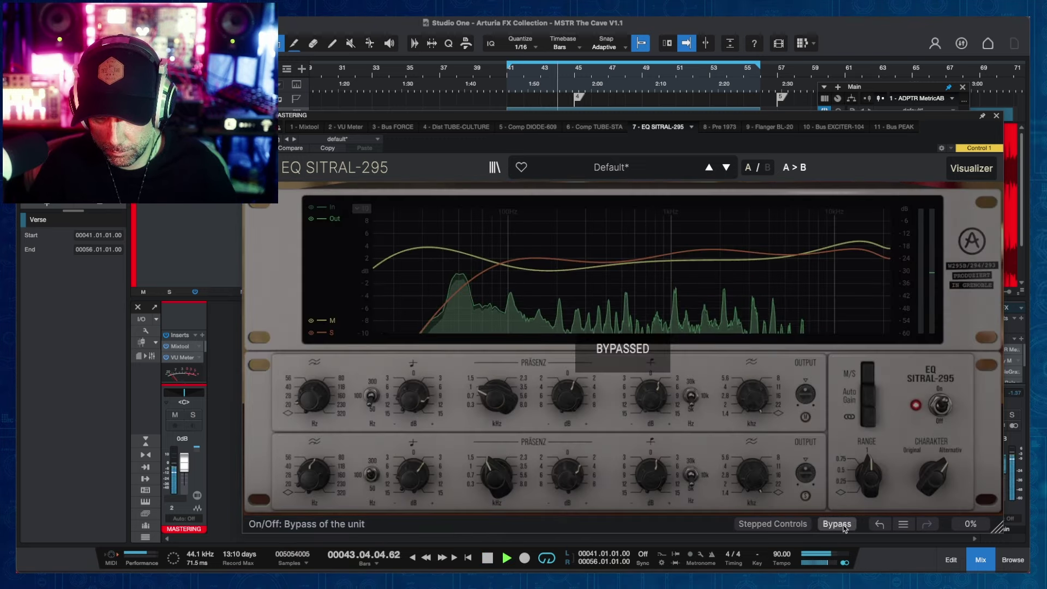
left_click(843, 525)
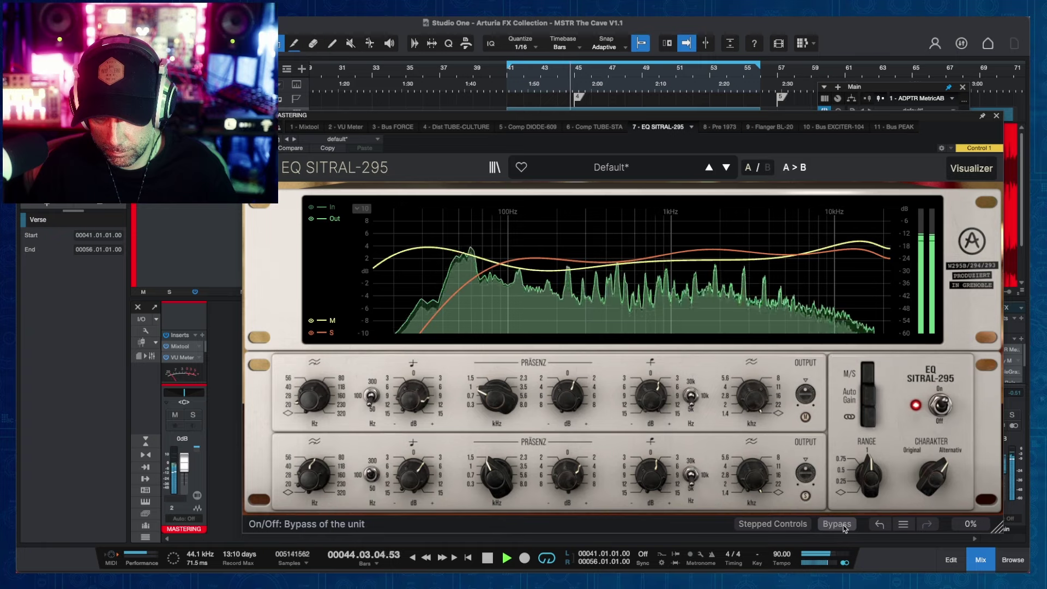
left_click(843, 525)
left_click(844, 525)
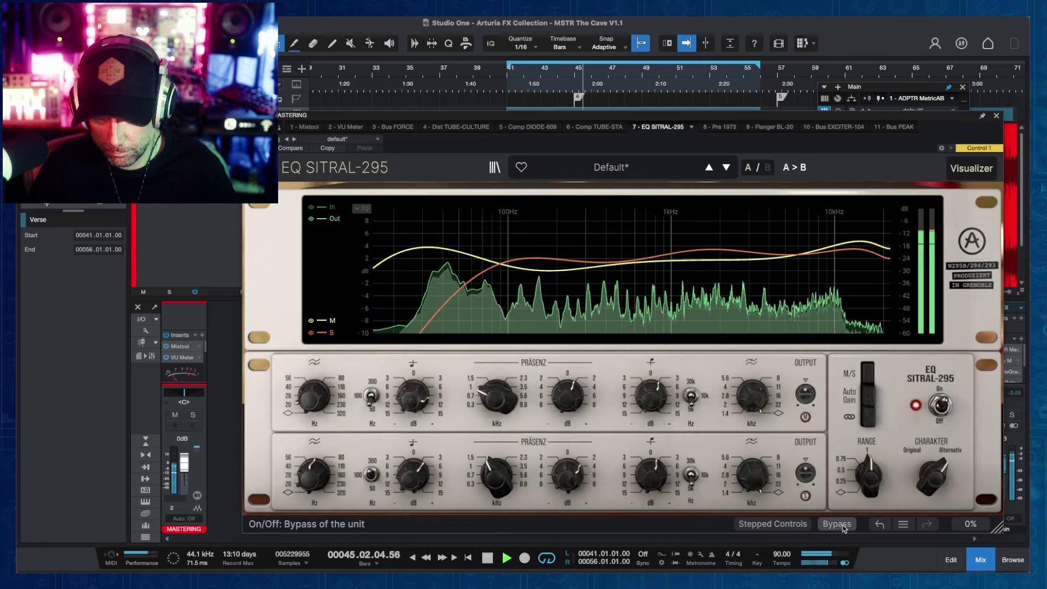
key("space")
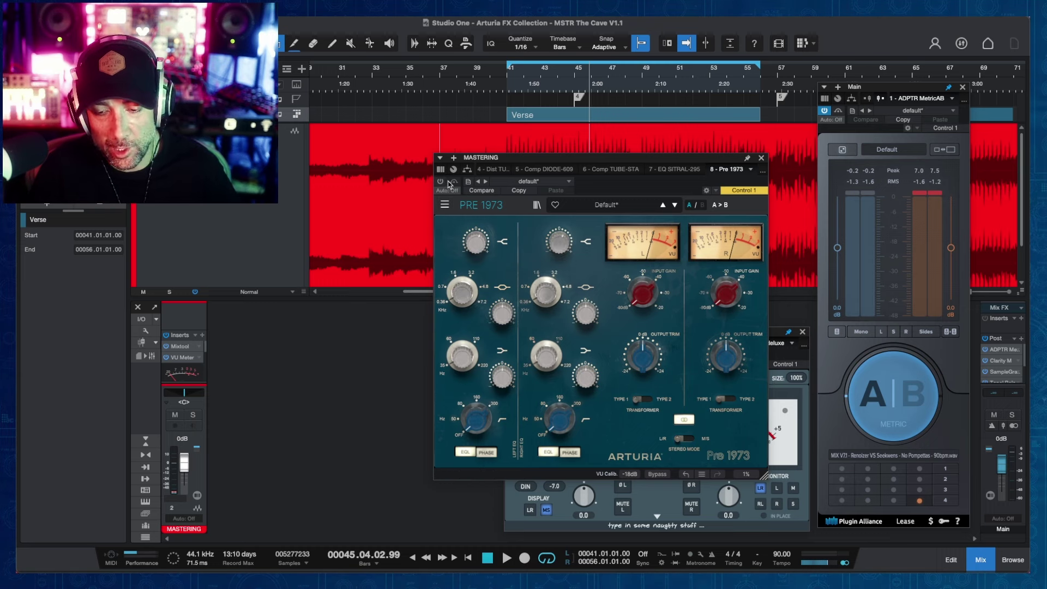
Step: Audition Pre 1973 on the verse loop with the plugin switched on and stop playback
key("space")
mouse_move(476, 242)
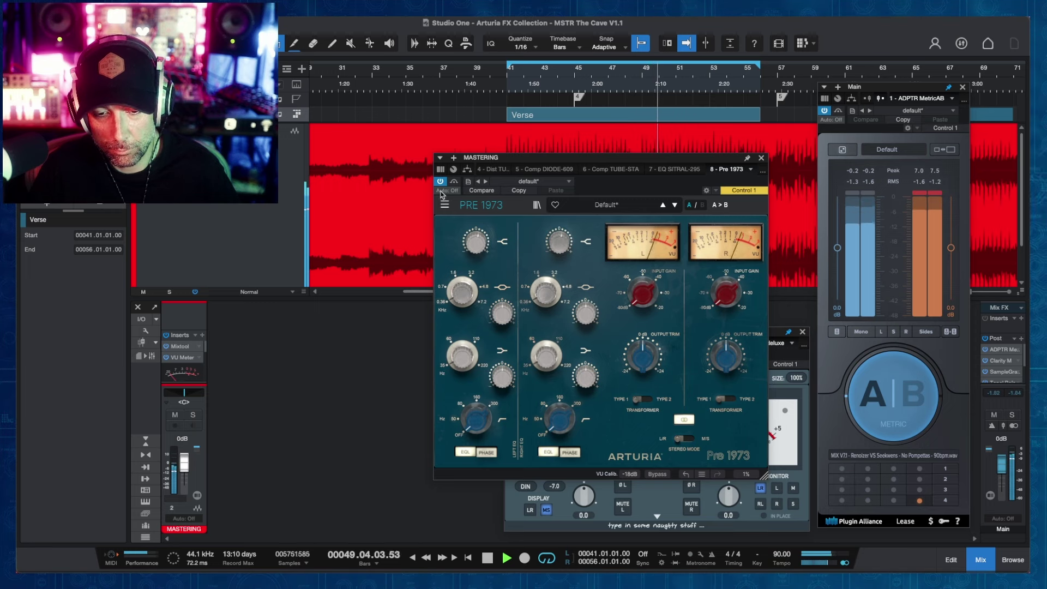
key("space")
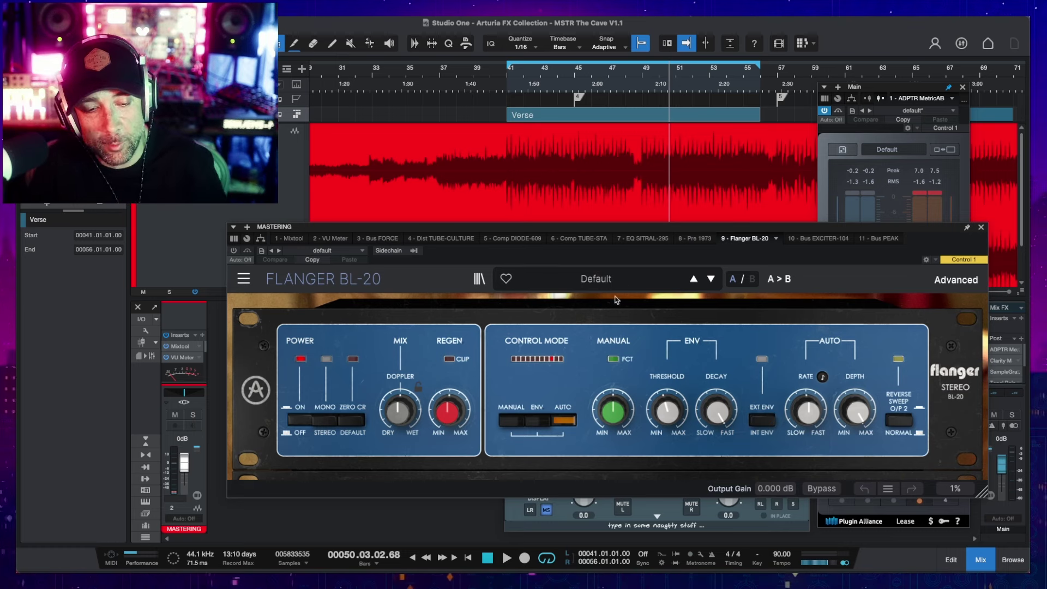
Step: Activate Flanger BL-20 during verse playback, turn its Manual control up and adjust the dry/wet mix
key("space")
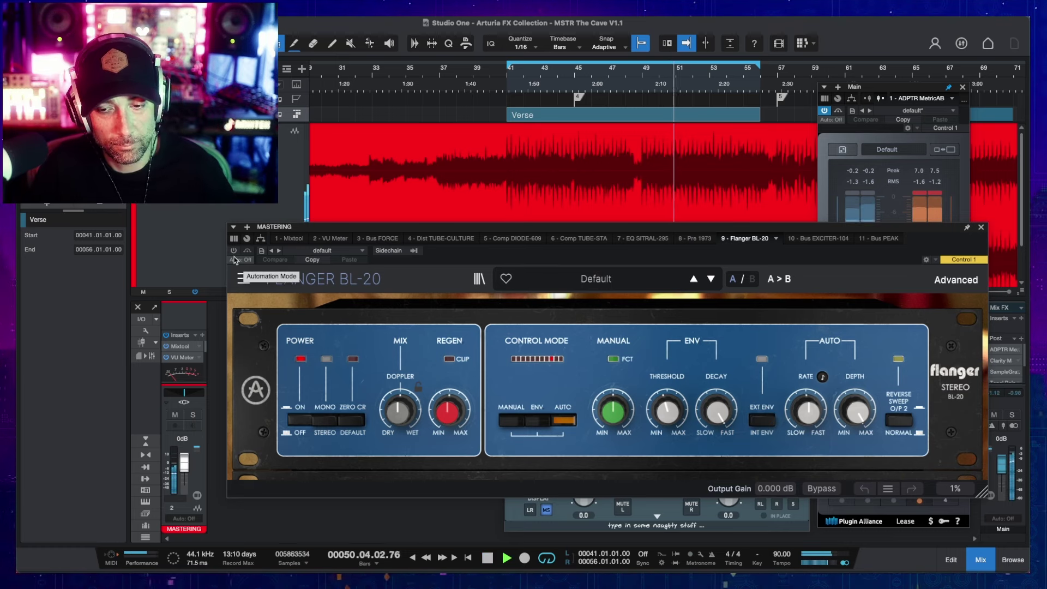
left_click(233, 250)
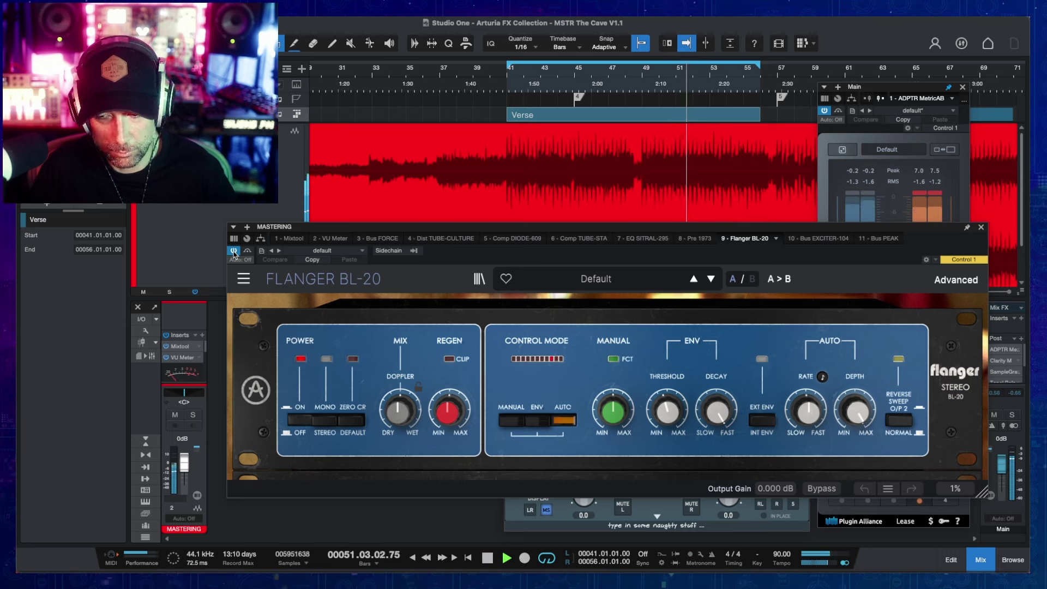
left_click_drag(610, 417, 610, 390)
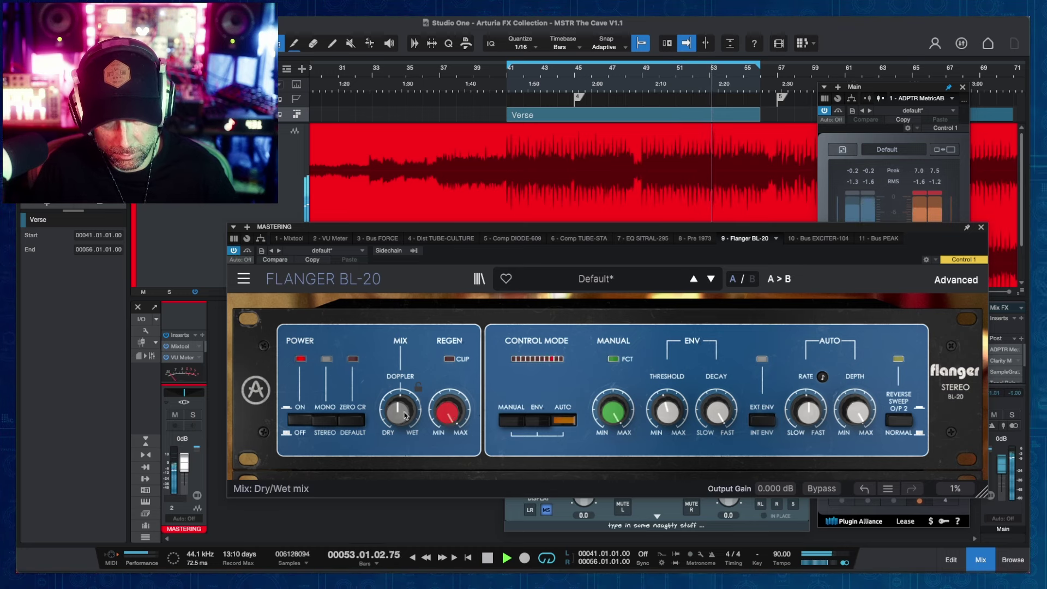
left_click_drag(399, 412, 398, 440)
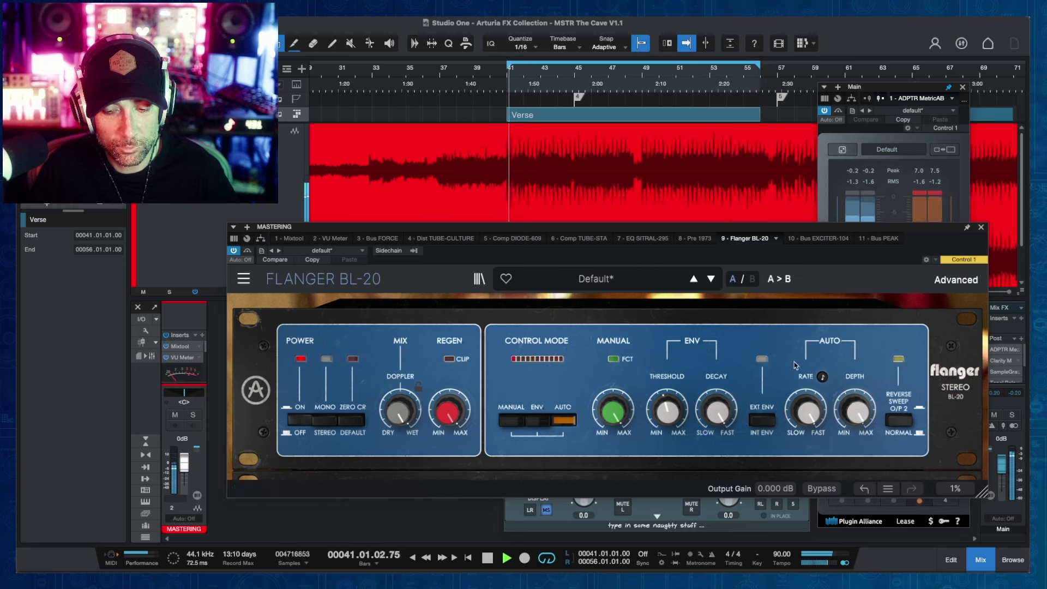
Step: Check the flanger against its bypass, speed up its Auto Rate and stop playback
key("space")
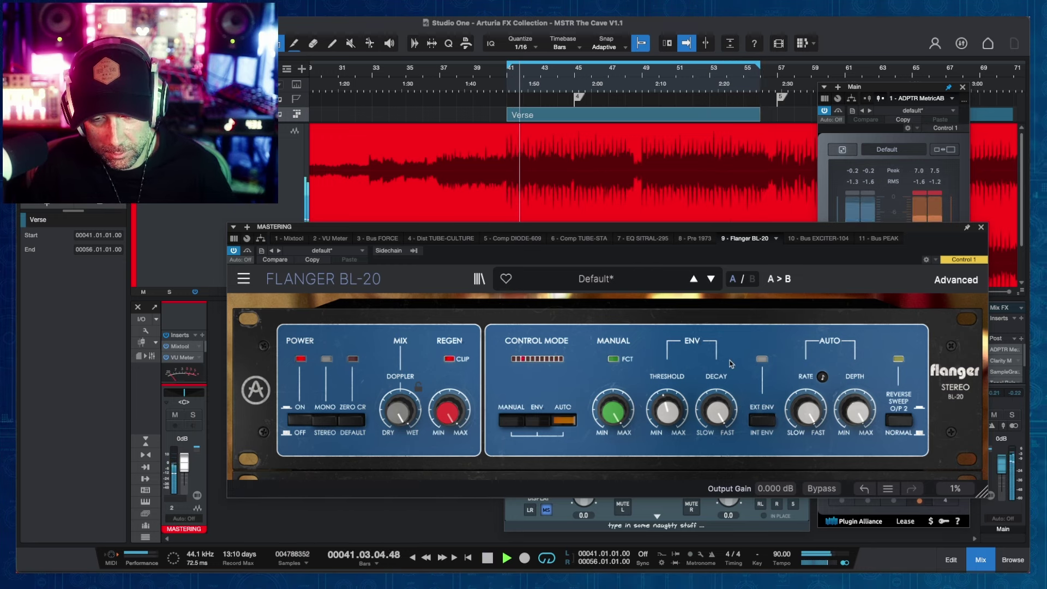
left_click(822, 488)
left_click_drag(822, 426, 824, 468)
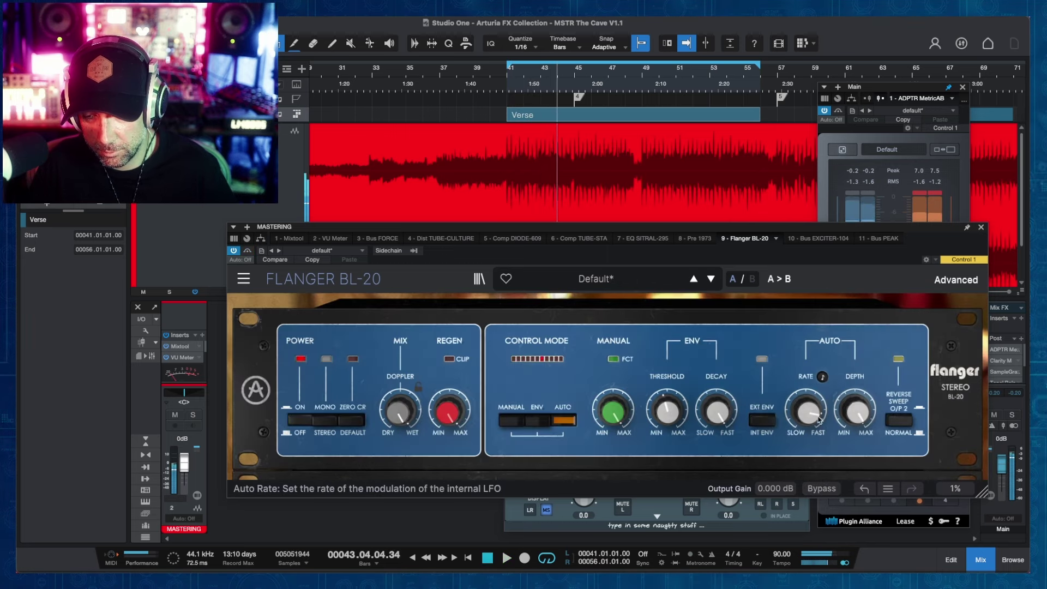
left_click_drag(807, 413, 811, 413)
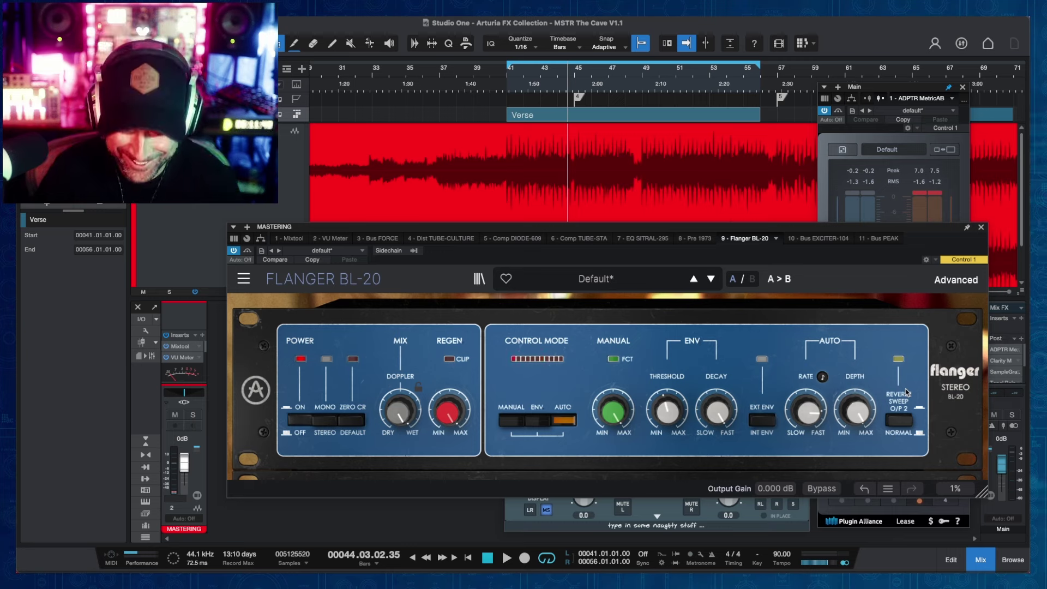
Step: Open Bus EXCITER-104, look through its preset categories and close the list without choosing one
left_click_drag(884, 230, 880, 227)
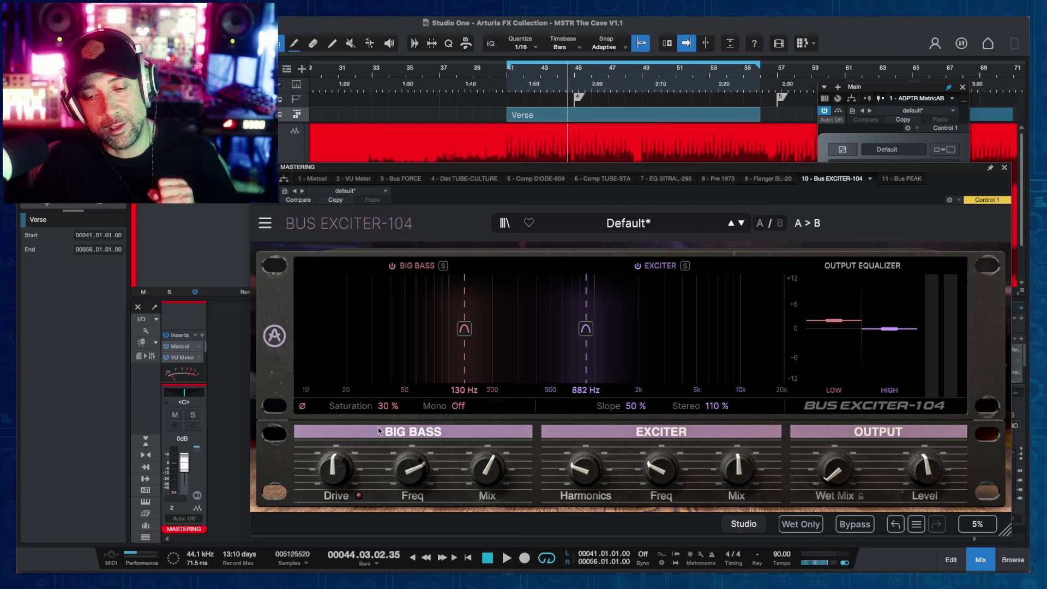
left_click(620, 227)
mouse_move(616, 316)
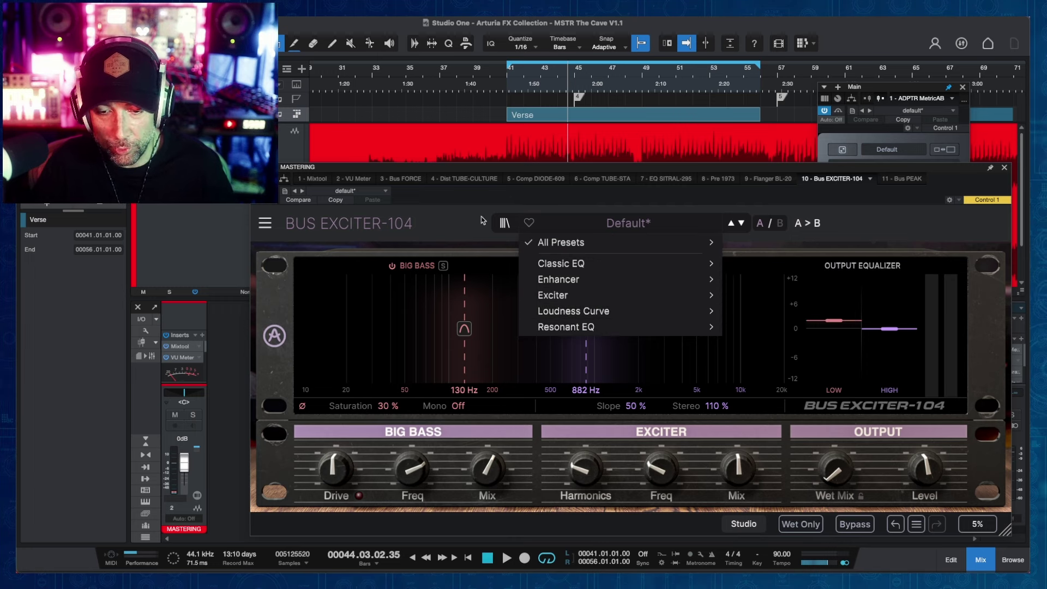
left_click(450, 223)
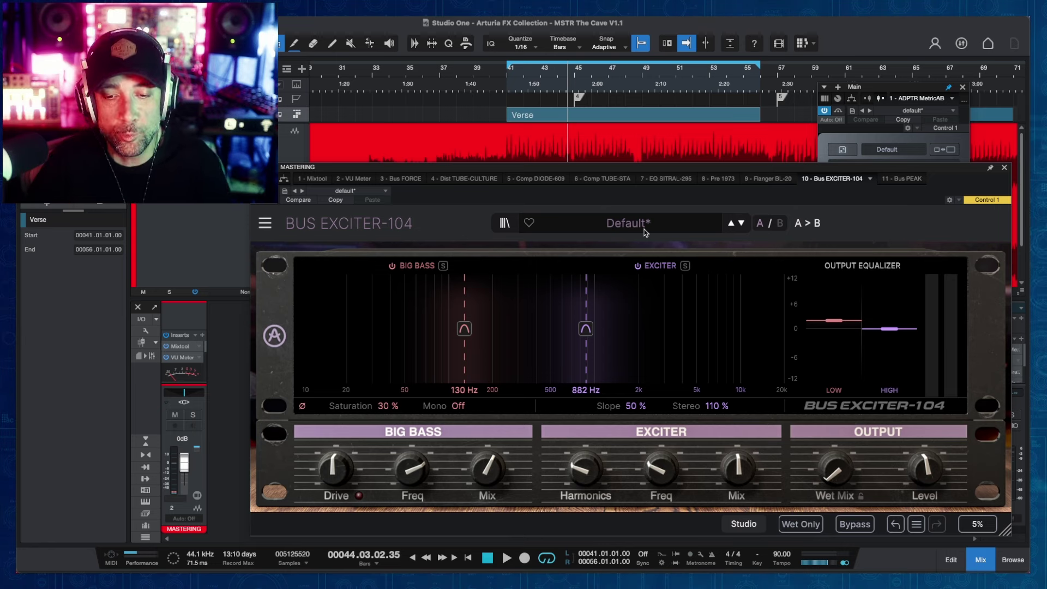
Step: Play the verse loop, solo the BIG BASS band of Bus EXCITER-104 and stop playback
key("space")
left_click(443, 266)
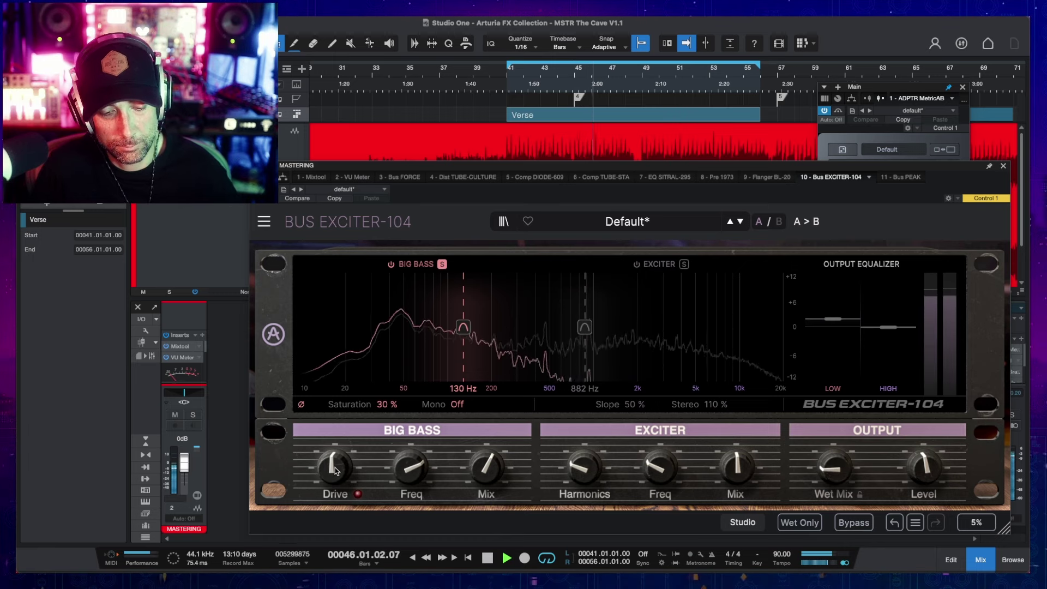
key("space")
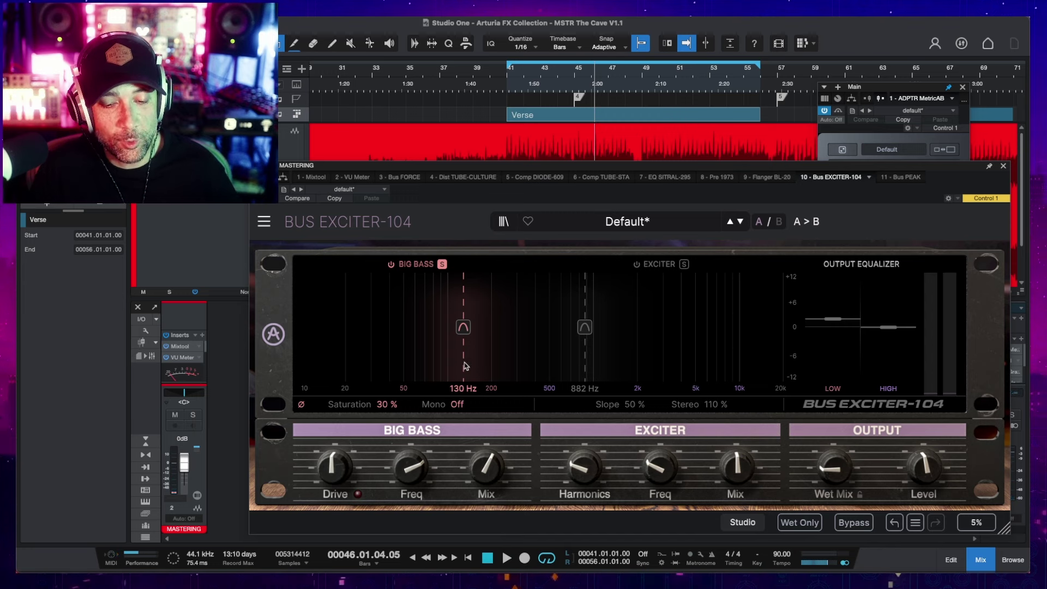
Step: Sweep the Big Bass Resonance between 1.0 and 10.0 during verse playback, return it to 1.0 and stop
scroll(463, 327, "up", 5)
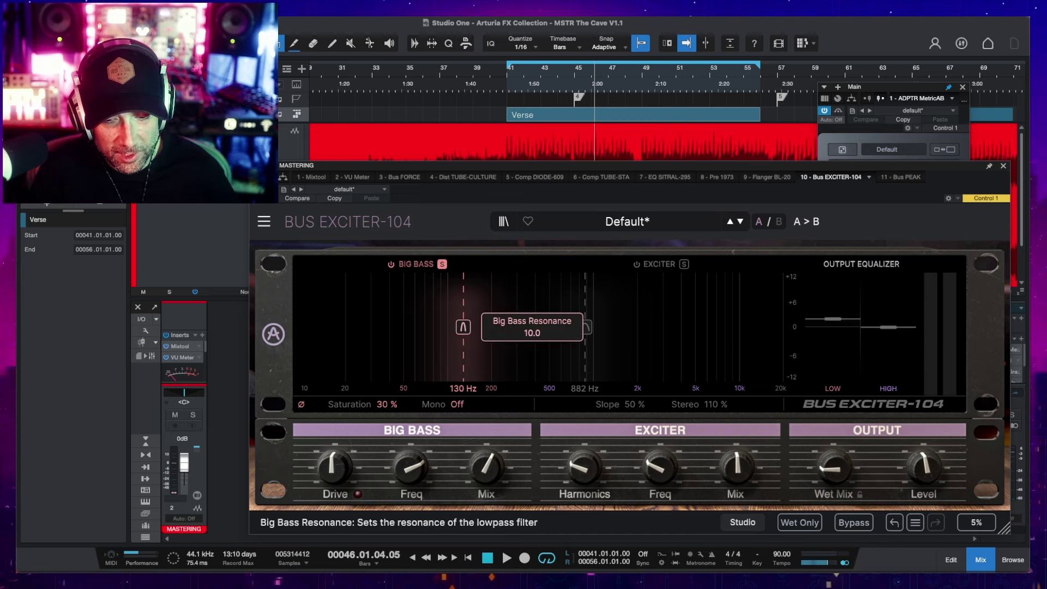
scroll(463, 327, "down", 5)
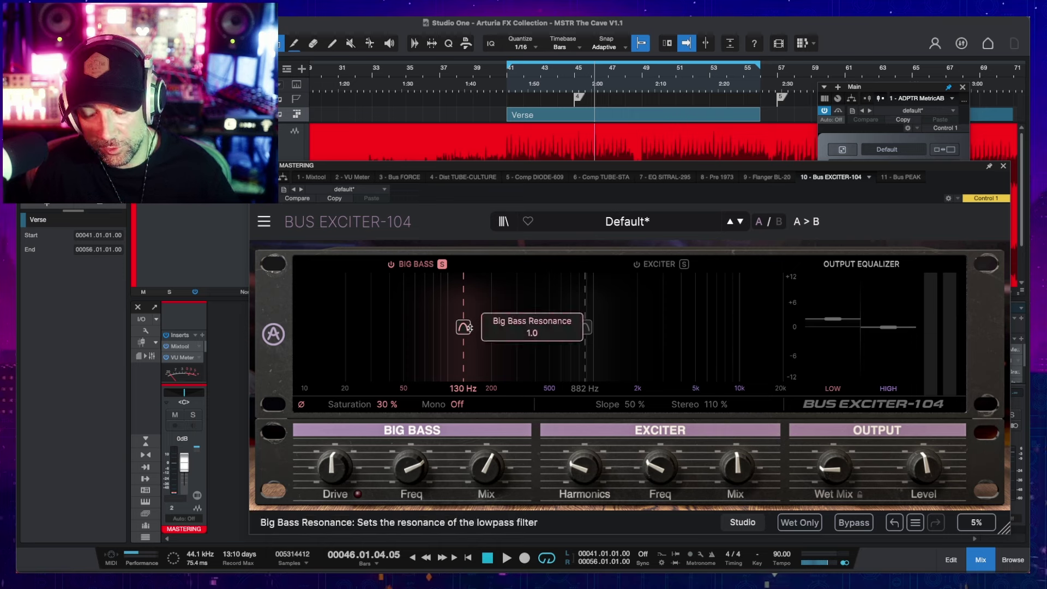
key("space")
scroll(469, 327, "up", 5)
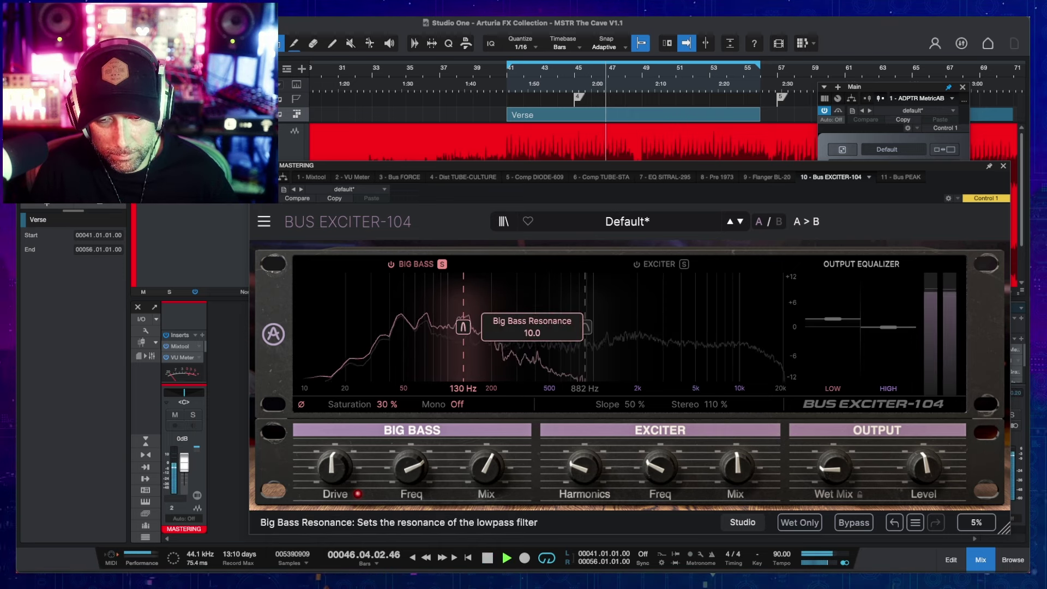
scroll(463, 327, "down", 5)
scroll(464, 327, "up", 5)
scroll(463, 327, "down", 5)
key("space")
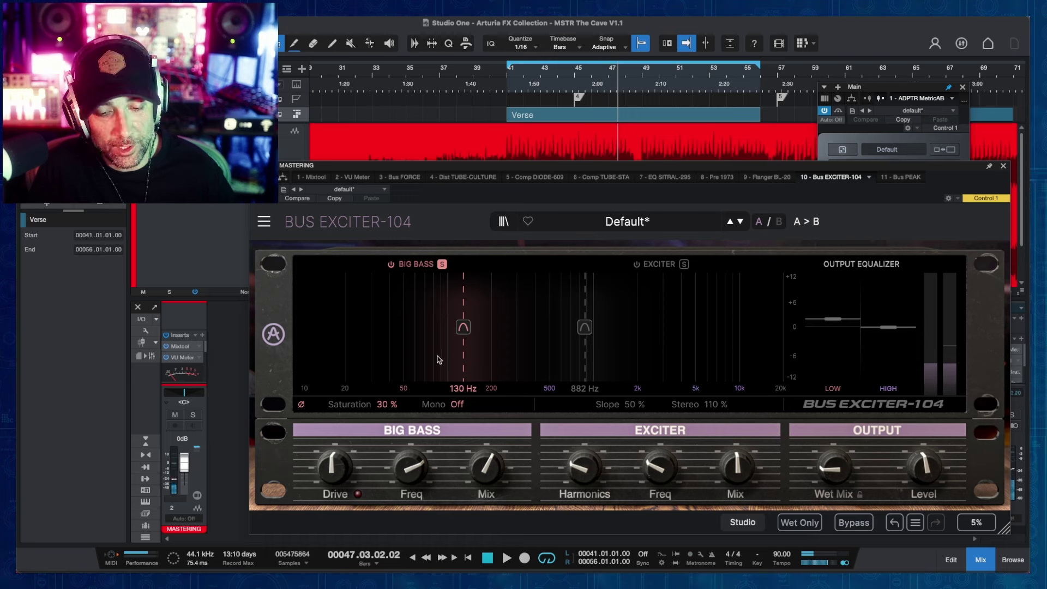
Step: Play the verse, turn the Big Bass Drive up to 100 % and stop playback
key("space")
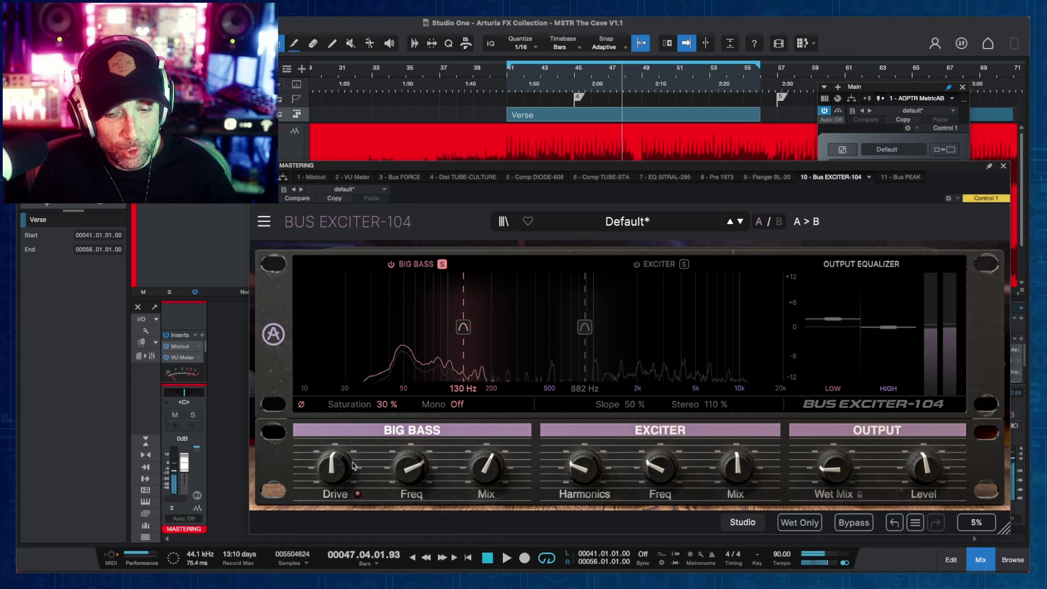
key("space")
scroll(334, 468, "up", 8)
scroll(334, 468, "up", 2)
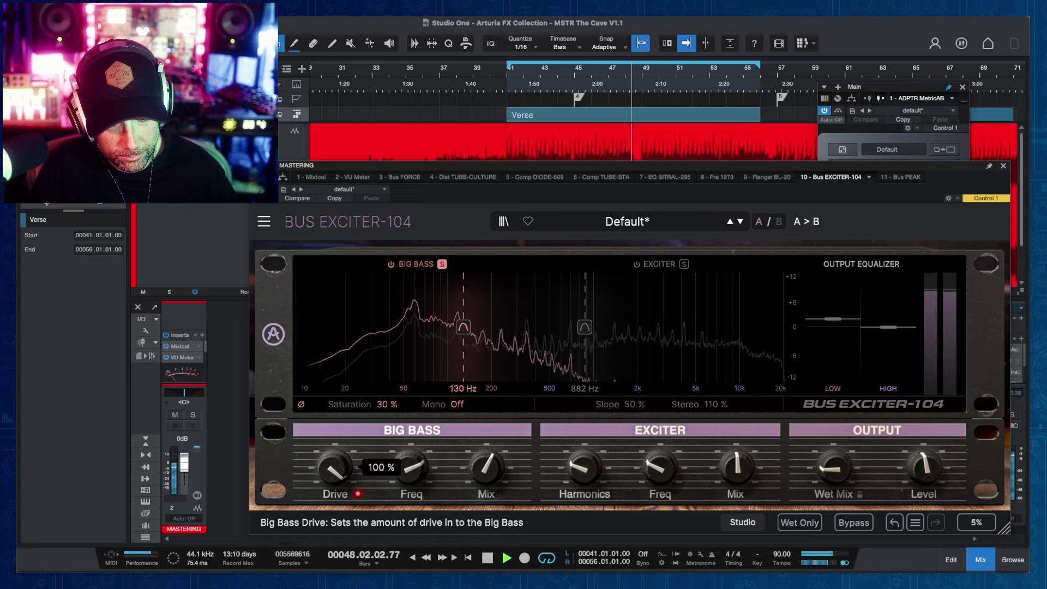
scroll(334, 468, "down", 8)
key("space")
Step: Shorten the Verse loop to bars 49 to 51, play it and bring the Big Bass Drive down to 38.8 %
left_click_drag(760, 115, 660, 119)
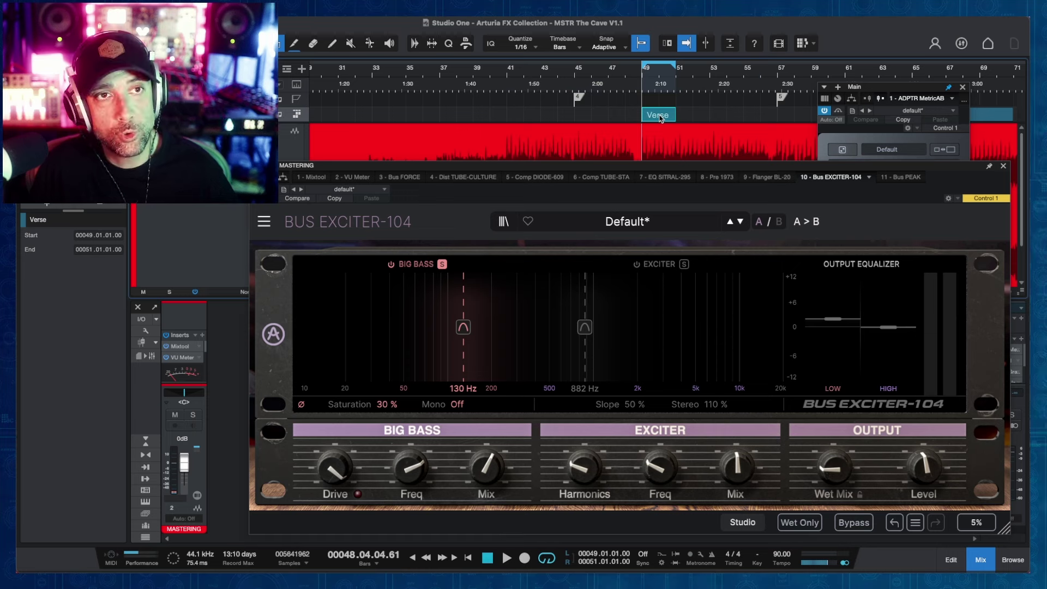
key("space")
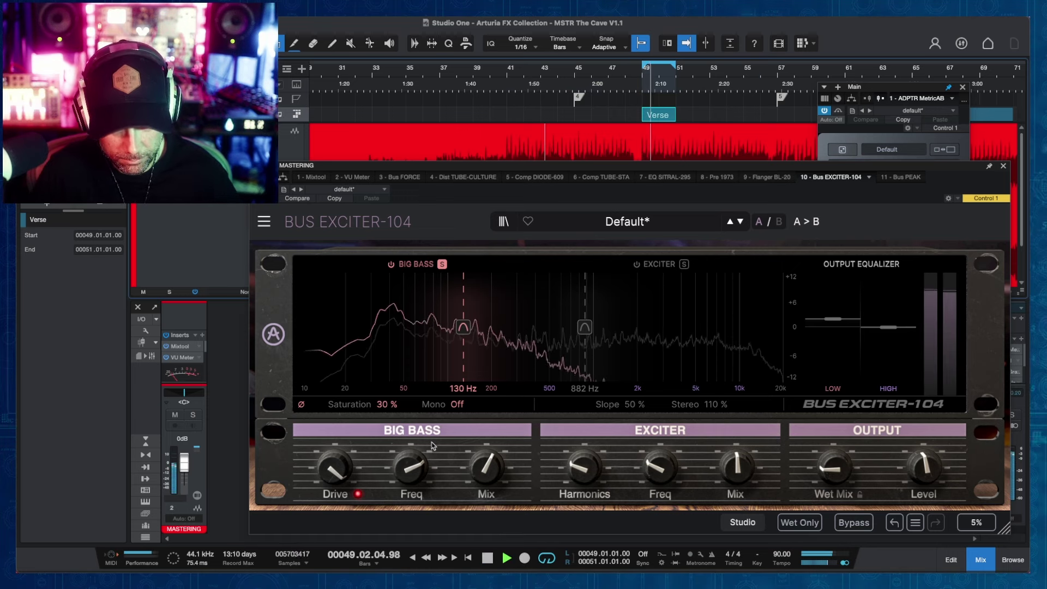
scroll(334, 467, "up", 5)
scroll(334, 468, "down", 7)
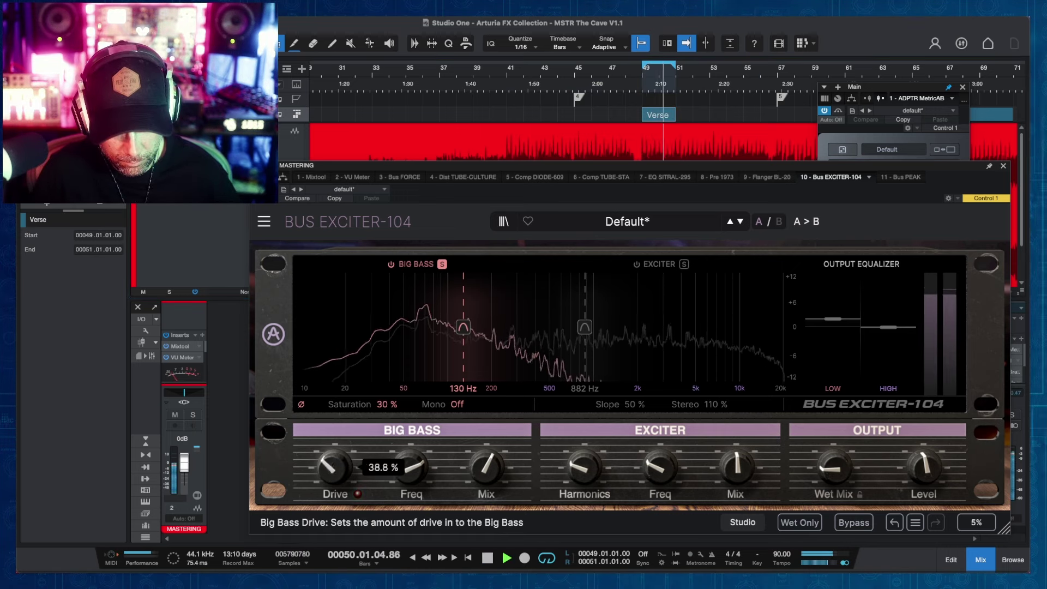
Step: Audition the Big Bass Saturation with more drive, settle it at 31 % and lower the Drive to 38.4 %
scroll(334, 468, "up", 5)
scroll(381, 404, "up", 6)
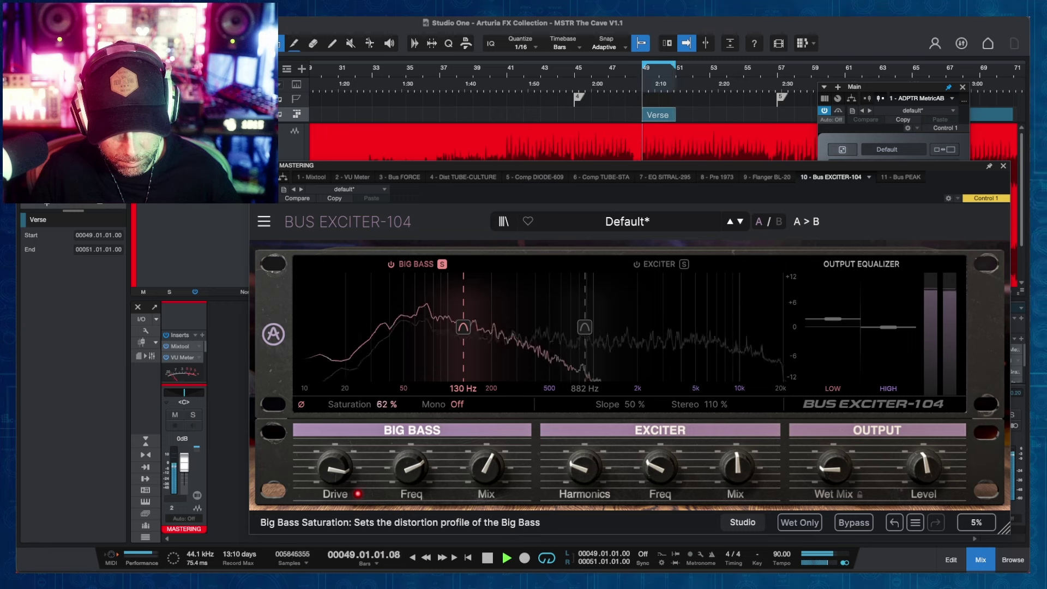
scroll(382, 404, "down", 8)
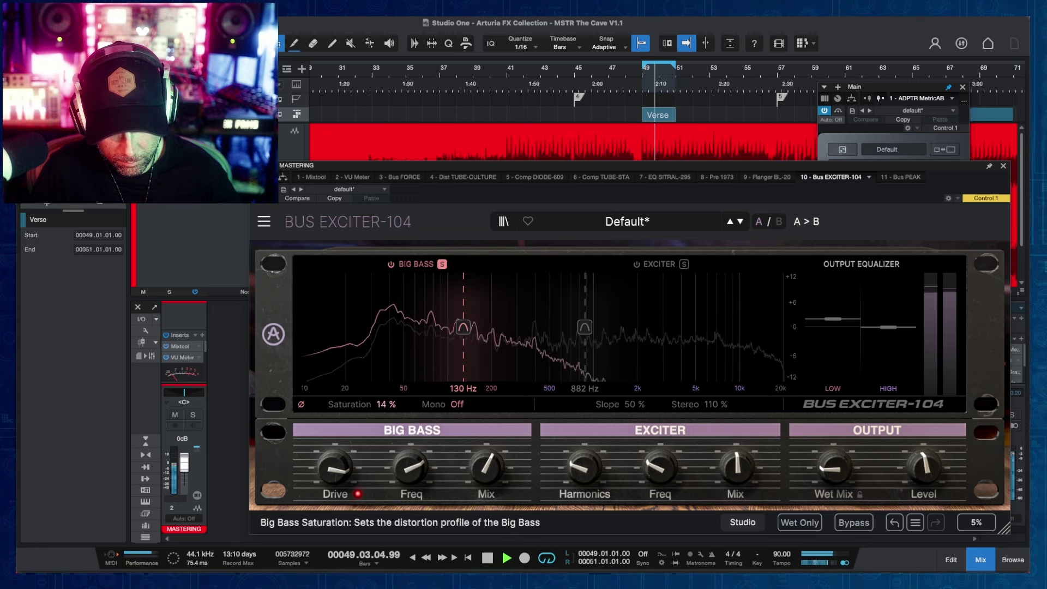
scroll(381, 404, "up", 8)
scroll(381, 404, "down", 4)
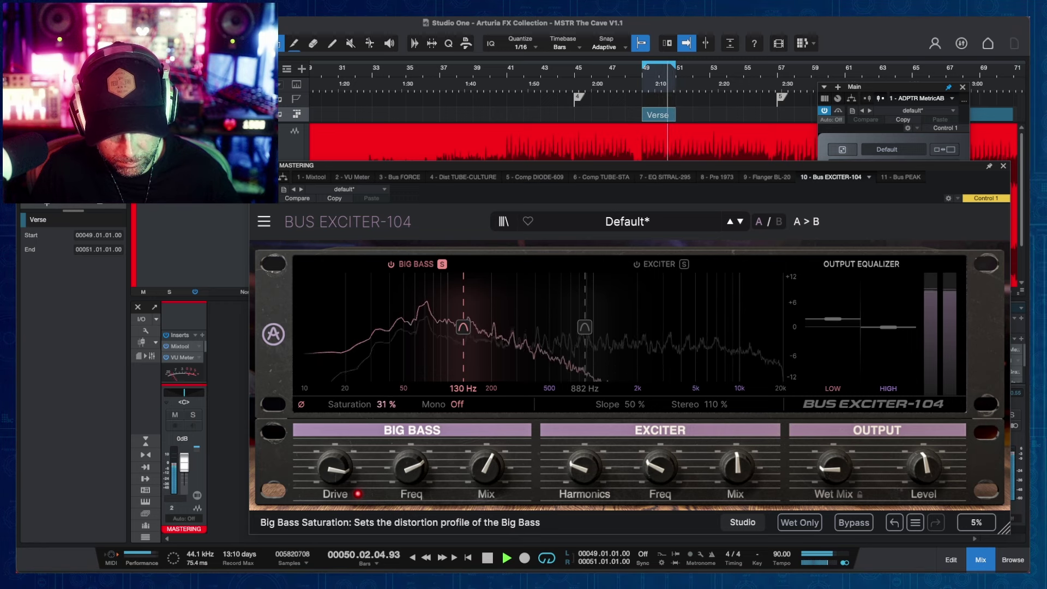
scroll(334, 467, "down", 6)
scroll(335, 467, "up", 2)
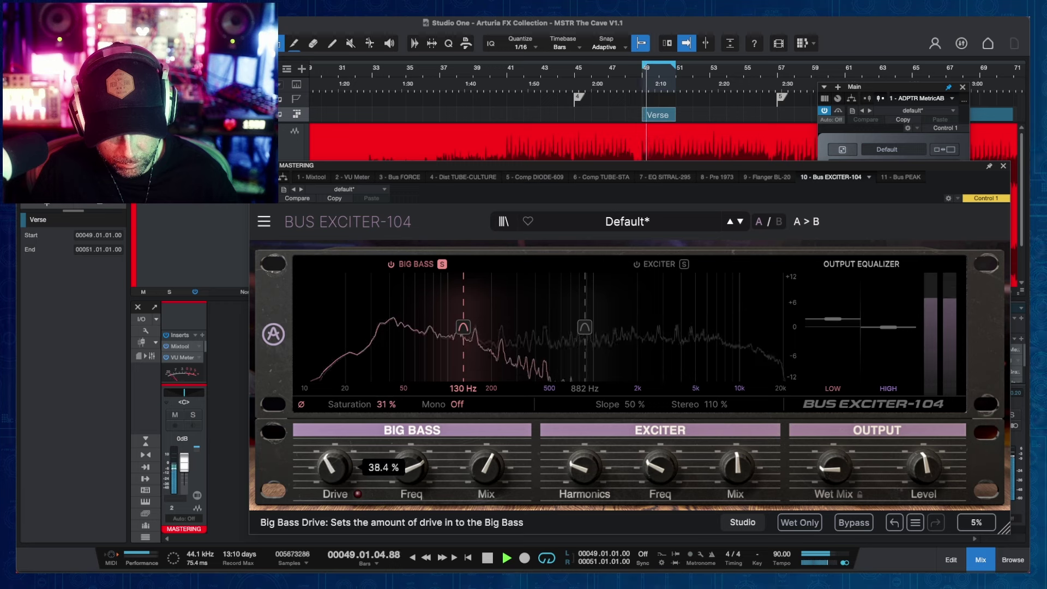
Step: Sweep the Big Bass lowpass frequency down to about 46 Hz while the loop plays
scroll(411, 468, "down", 3)
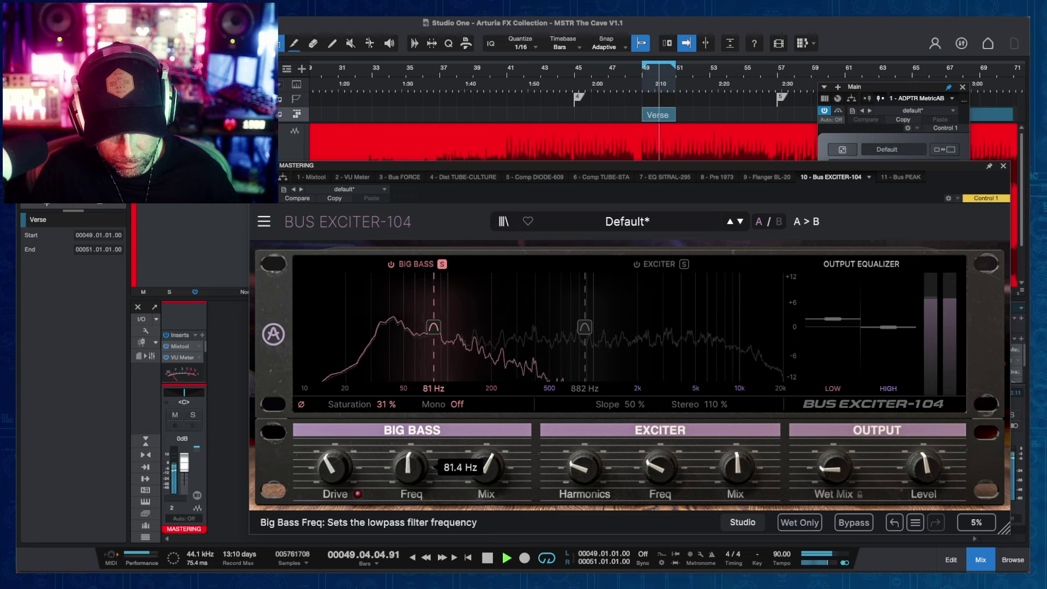
scroll(410, 467, "up", 4)
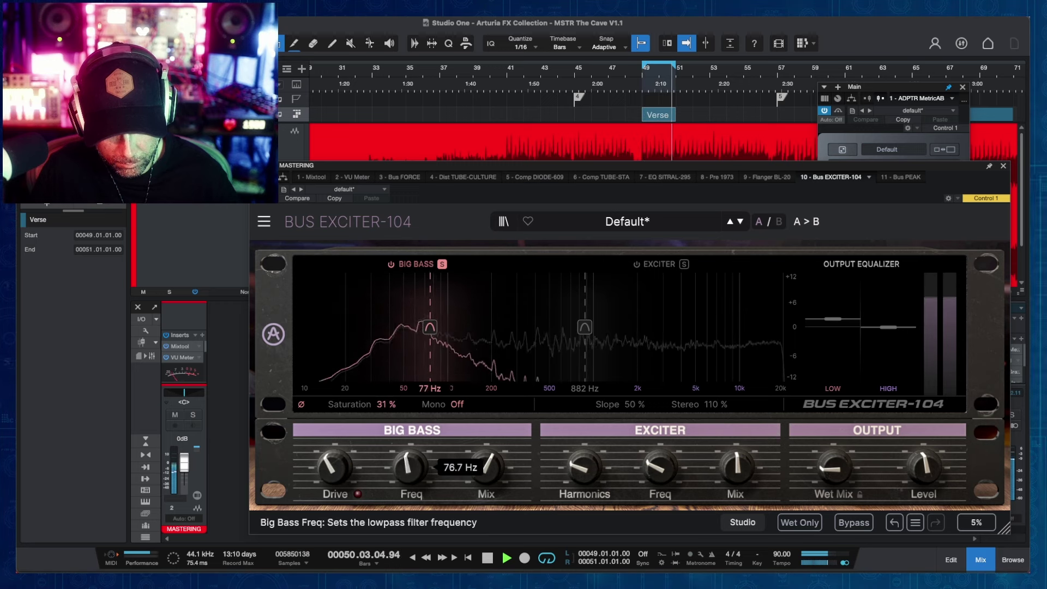
scroll(410, 467, "down", 4)
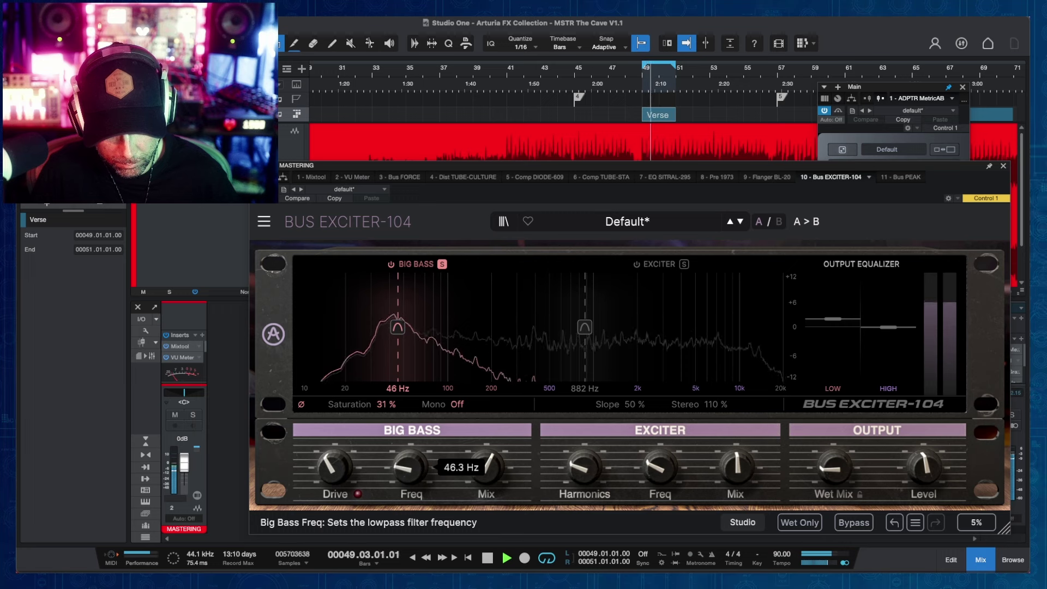
scroll(410, 467, "down", 2)
scroll(410, 467, "up", 2)
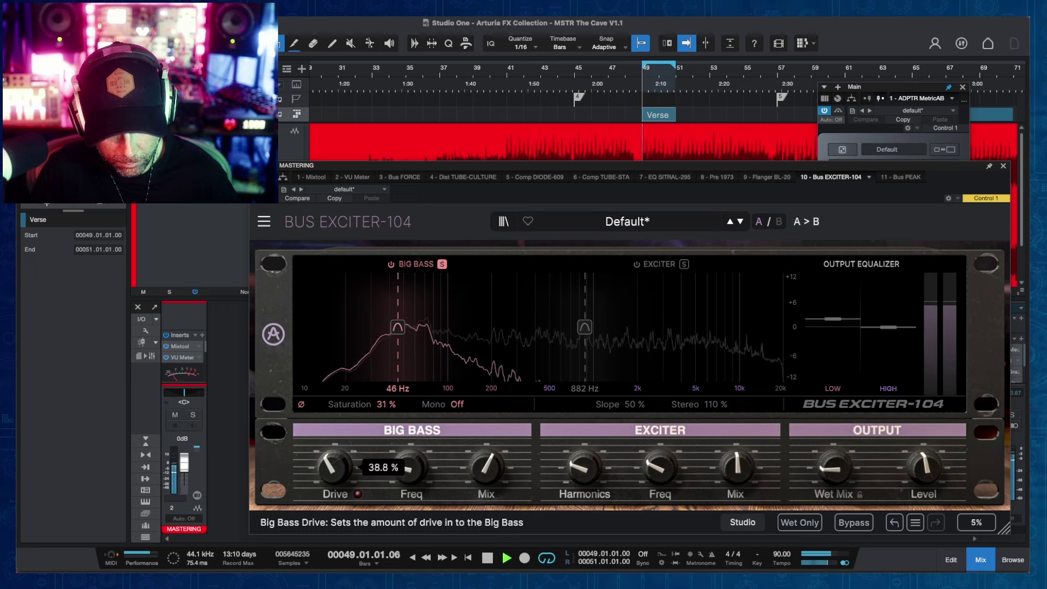
Step: Set the Big Bass Saturation to 35 %, audition its Mix up to 100 %, and lower the Mix to 26 % after stopping playback
scroll(486, 467, "up", 4)
scroll(486, 467, "down", 1)
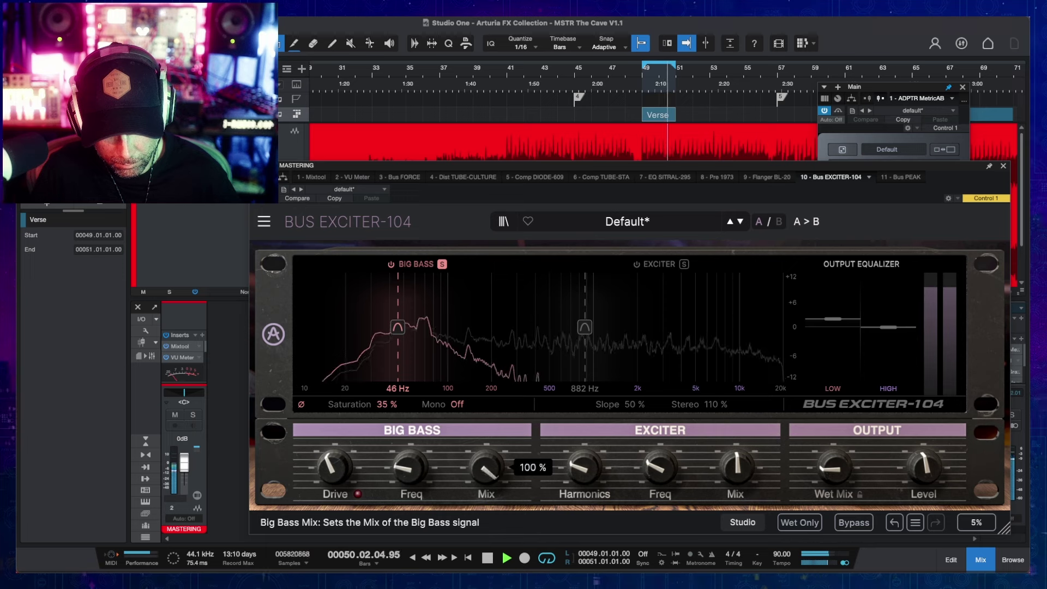
key("space")
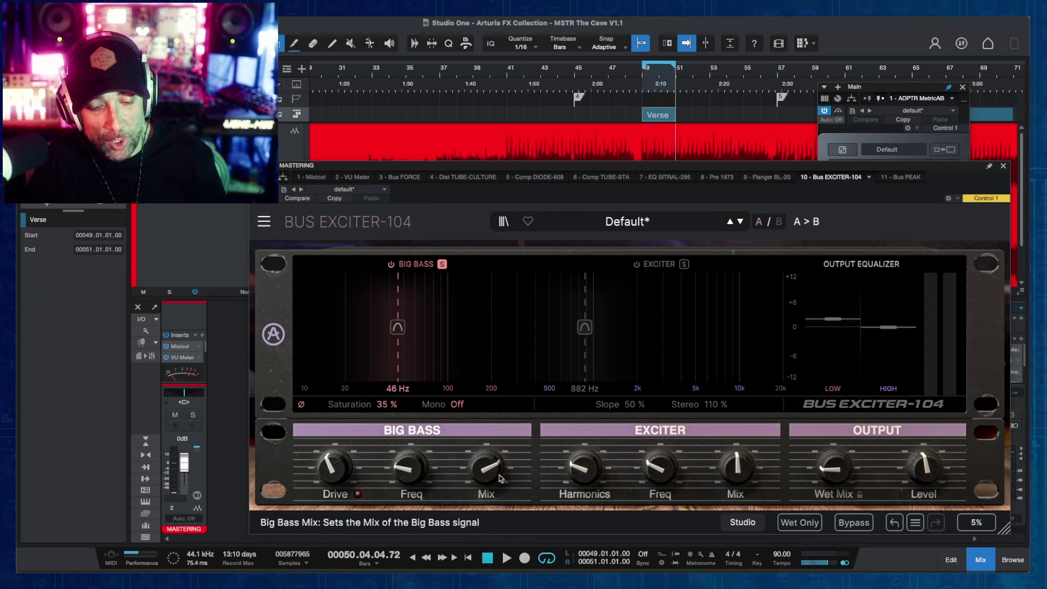
mouse_move(493, 472)
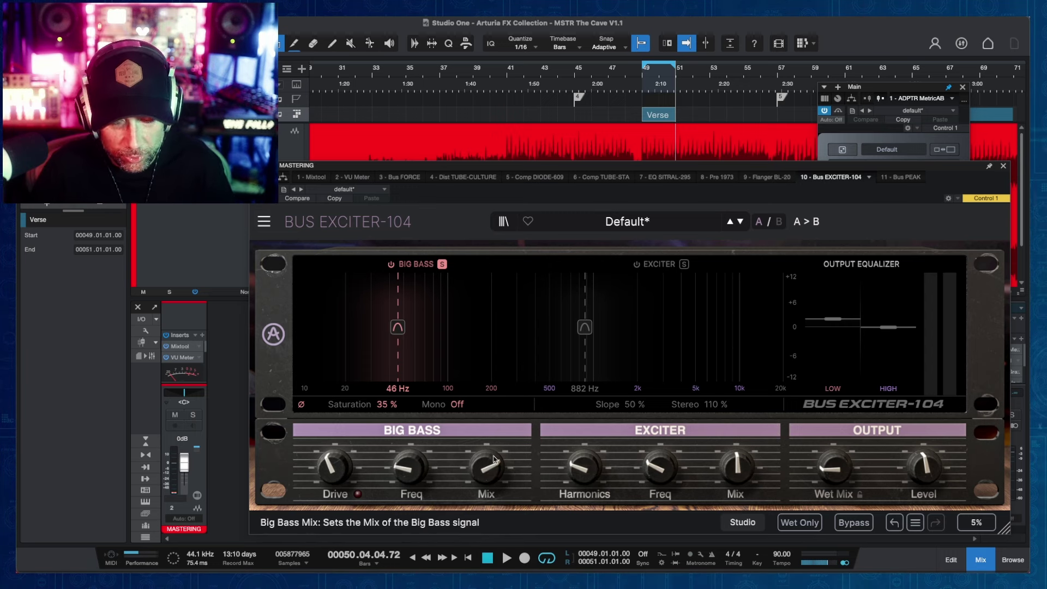
left_click_drag(494, 459, 494, 500)
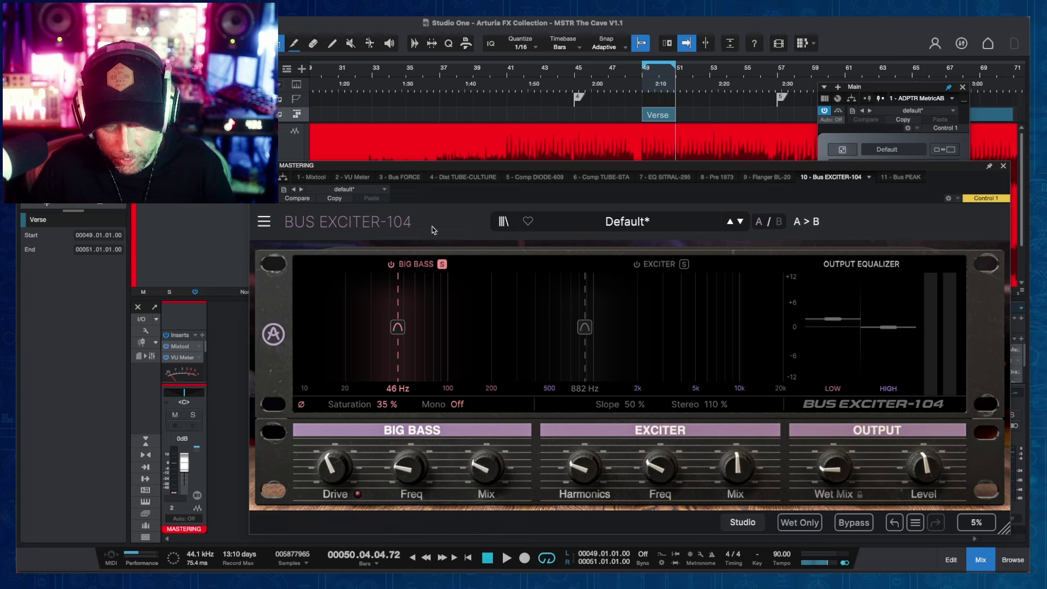
Step: Unsolo the BIG BASS band, switch off the EXCITER band and play the loop
left_click(440, 266)
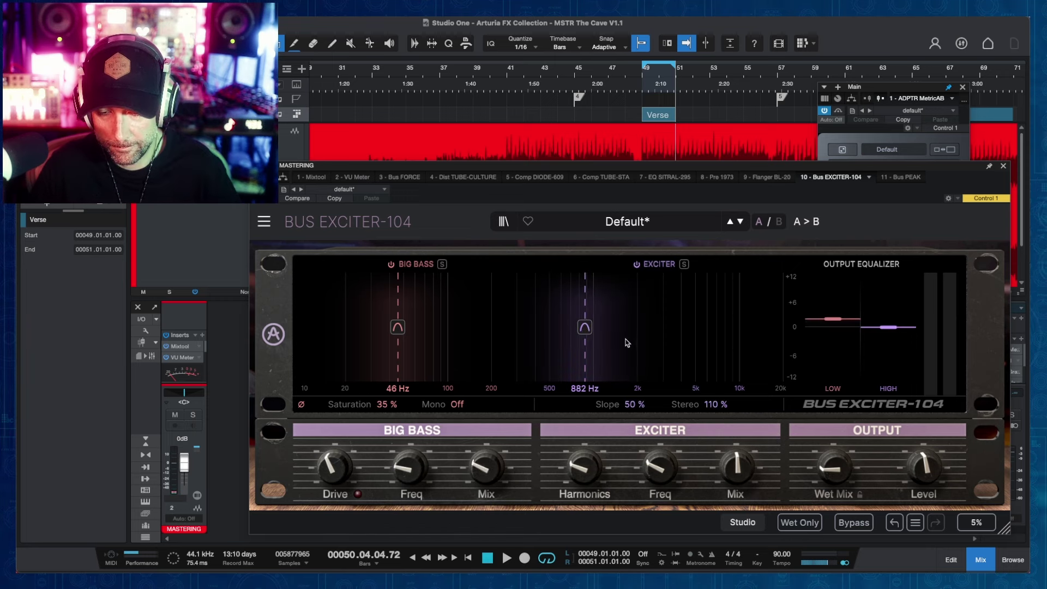
left_click(637, 265)
key("space")
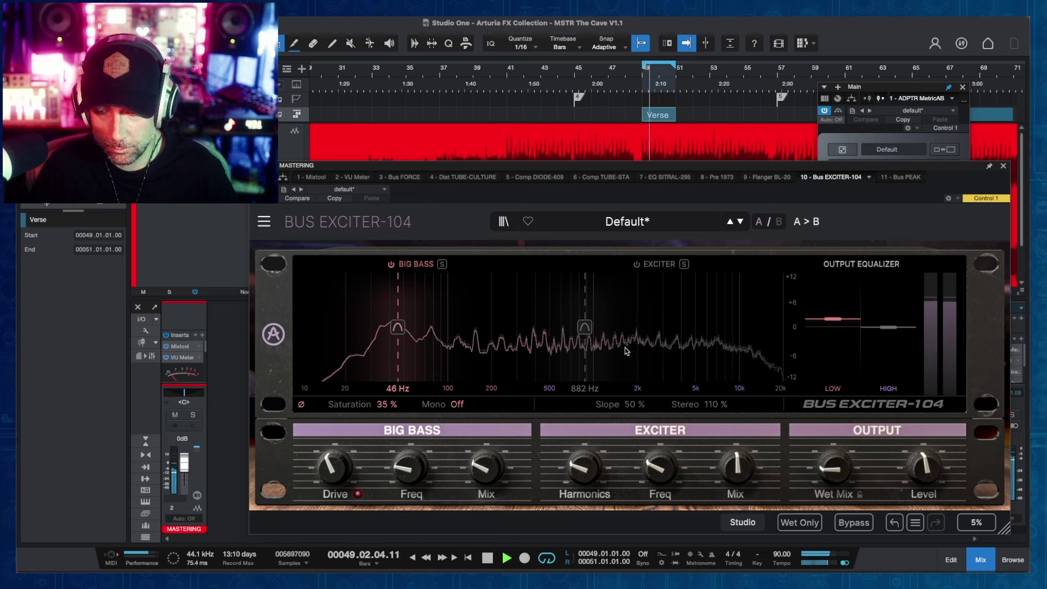
Step: Raise the Wet Mix to about 22 % wet and compare the bass enhancement with bypass
left_click_drag(832, 469, 833, 461)
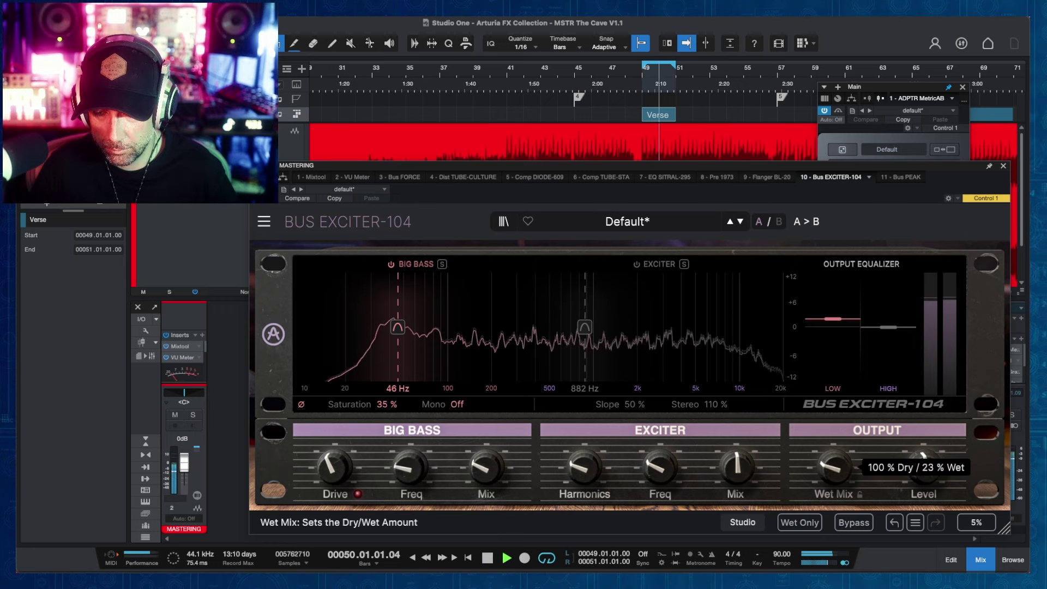
left_click(854, 524)
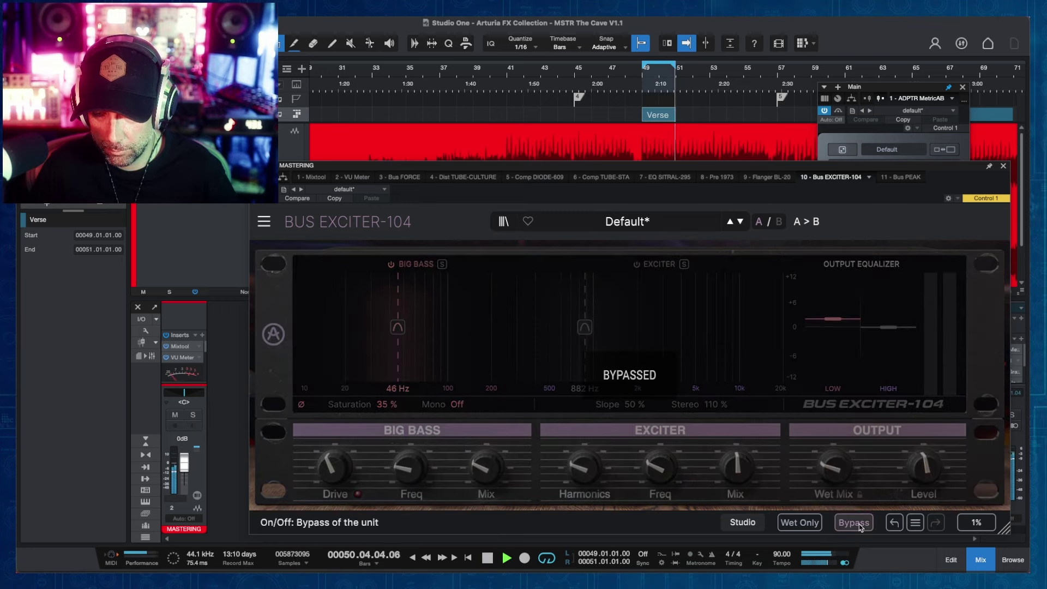
left_click(859, 526)
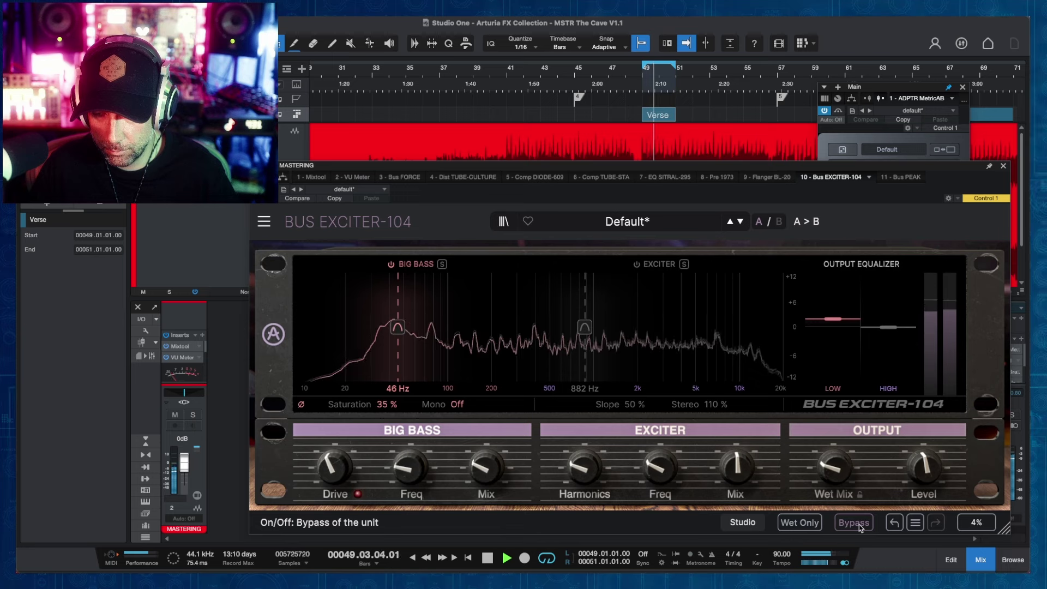
mouse_move(836, 479)
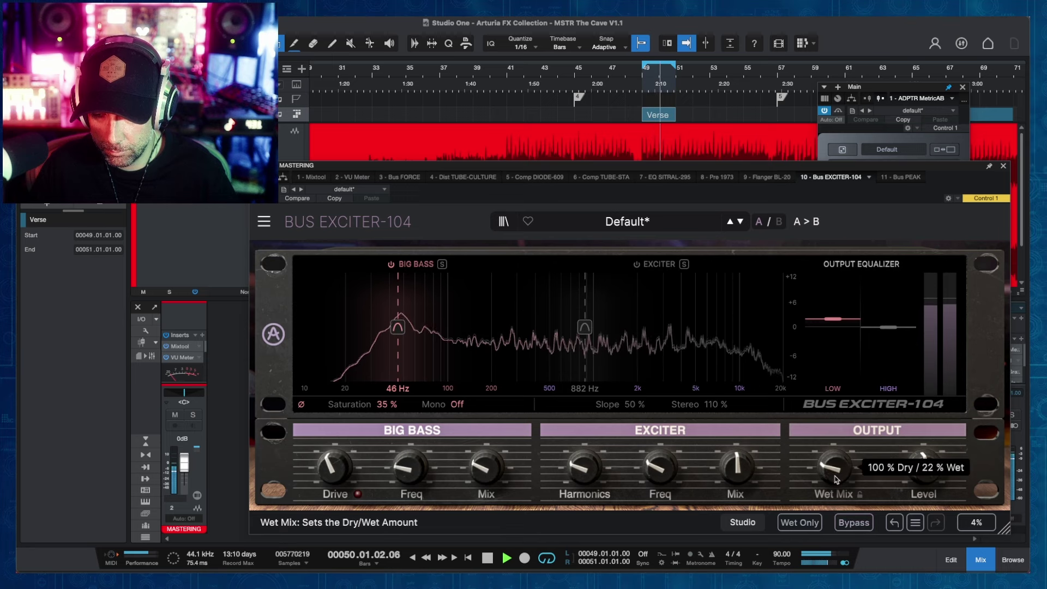
Step: Enable Wet Only to hear just the processed signal and raise the Big Bass Mix to just over 48 %
left_click(801, 523)
left_click(799, 521)
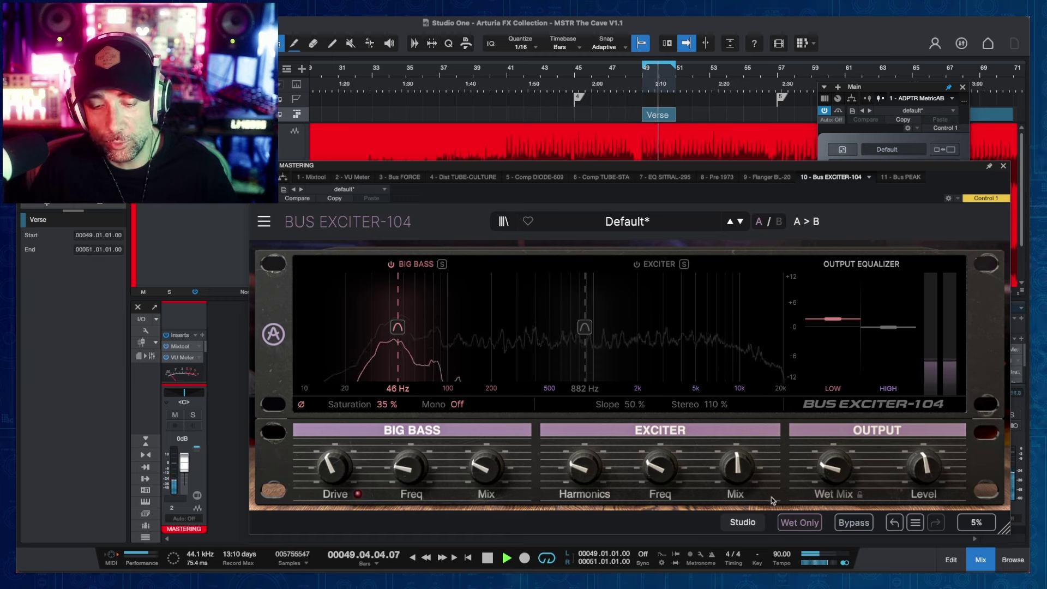
mouse_move(837, 480)
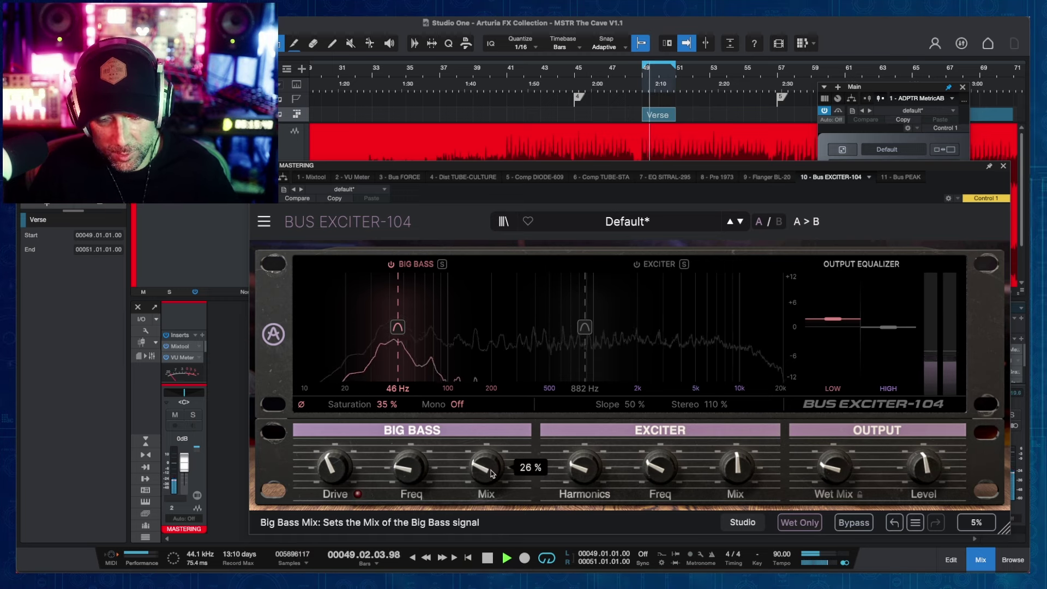
left_click_drag(485, 467, 485, 449)
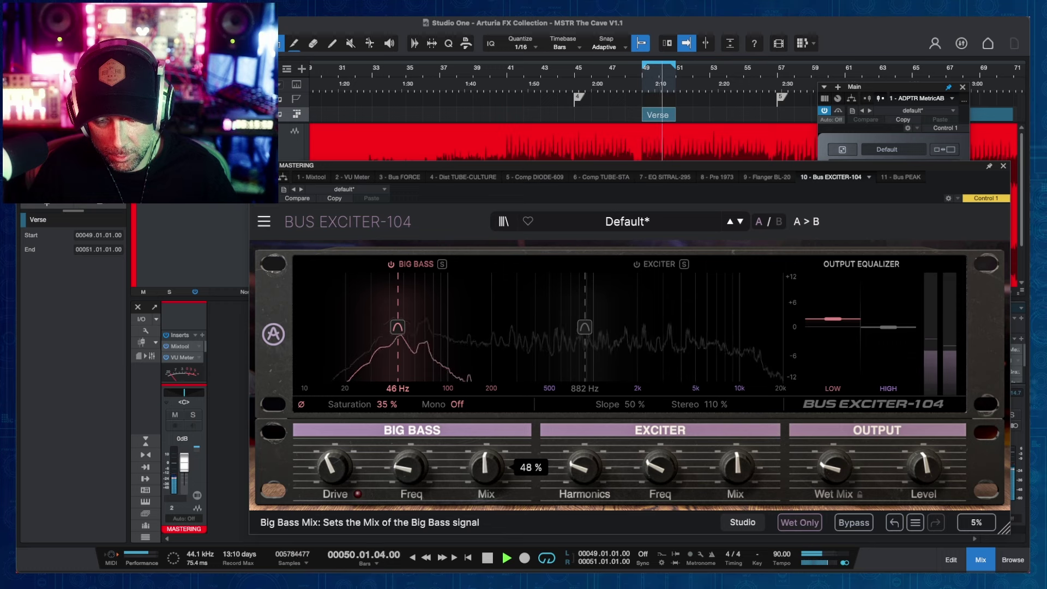
Step: Move the Big Bass frequency up to 52 Hz and raise the Wet Mix slightly
mouse_move(333, 467)
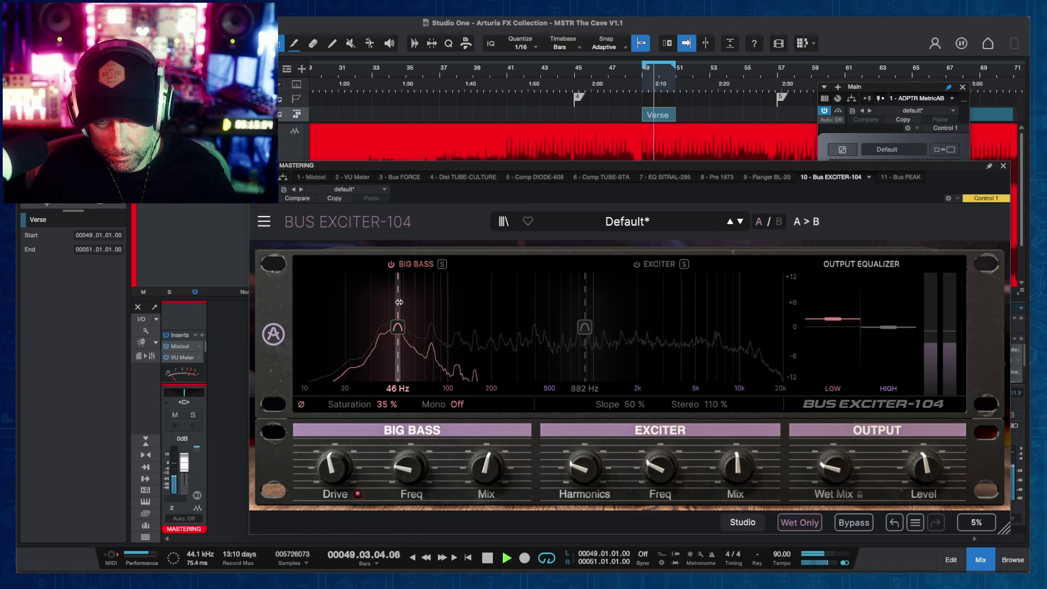
left_click_drag(405, 327, 407, 327)
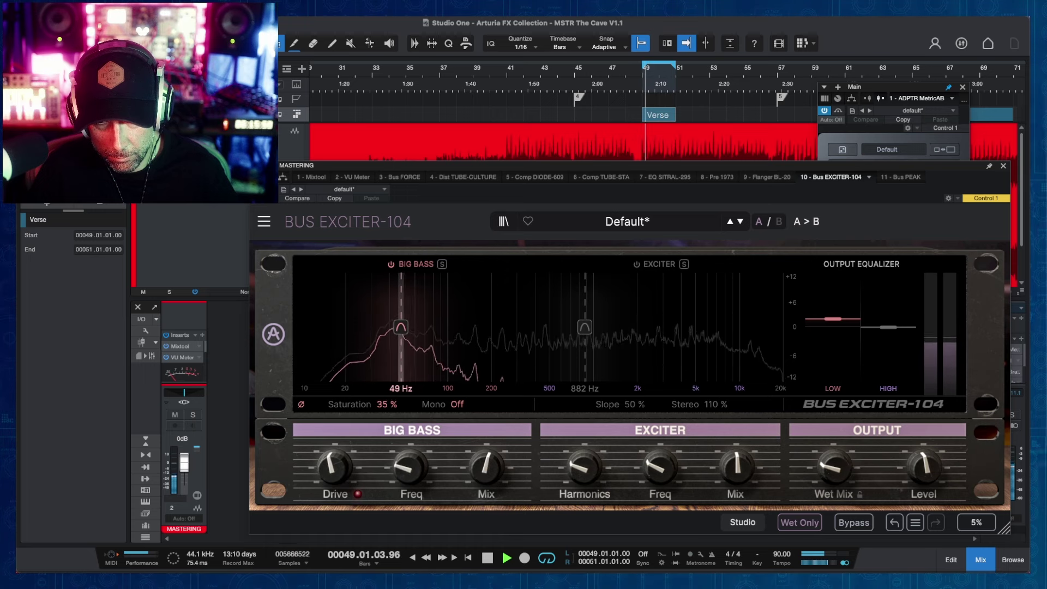
left_click_drag(401, 327, 405, 327)
mouse_move(832, 467)
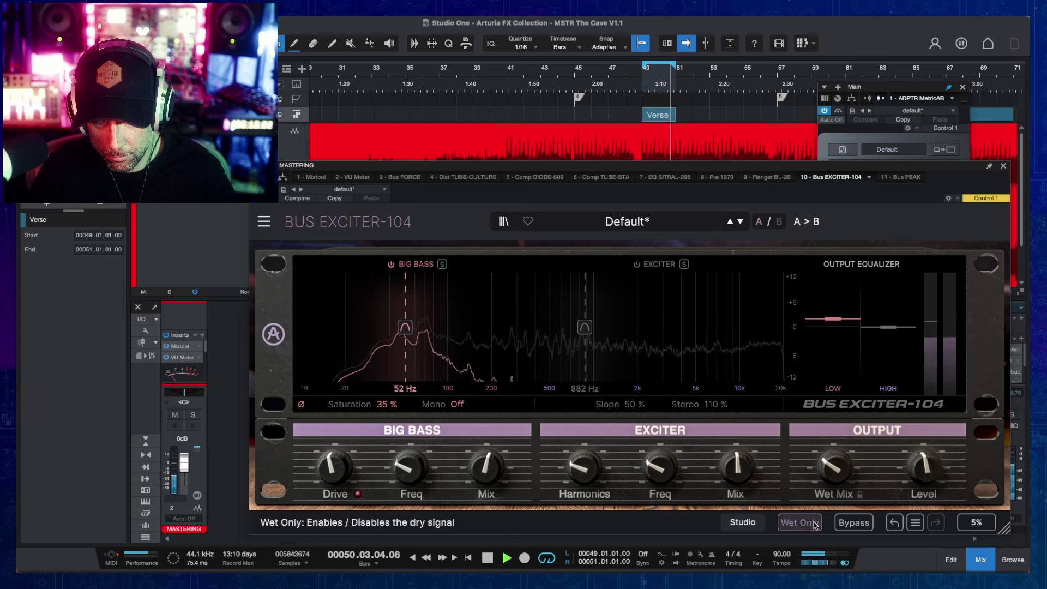
Step: Turn off Wet Only and compare the processed bass with bypass, leaving the exciter active
left_click(854, 524)
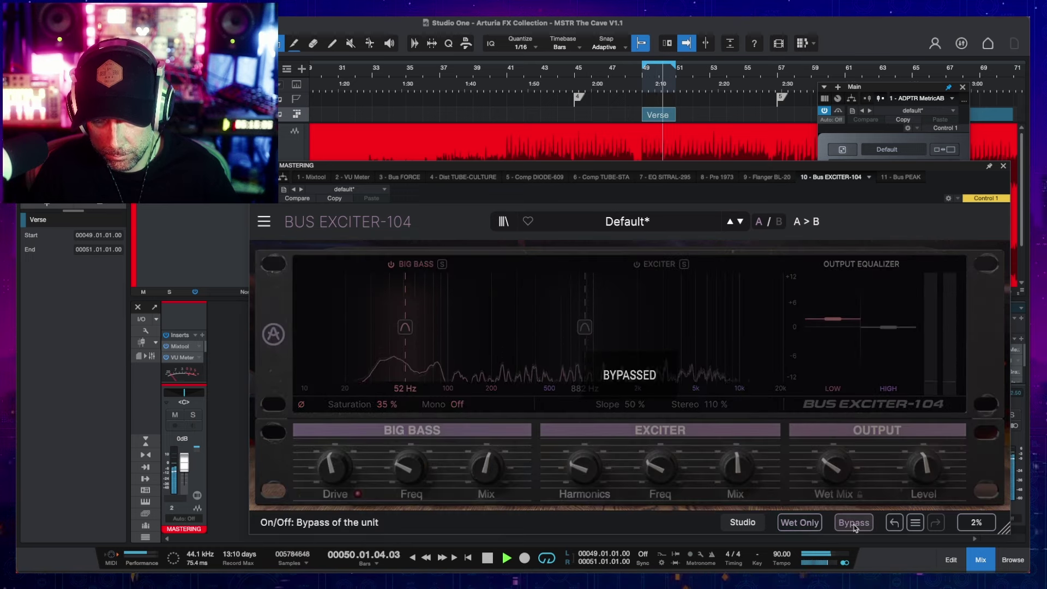
left_click(854, 524)
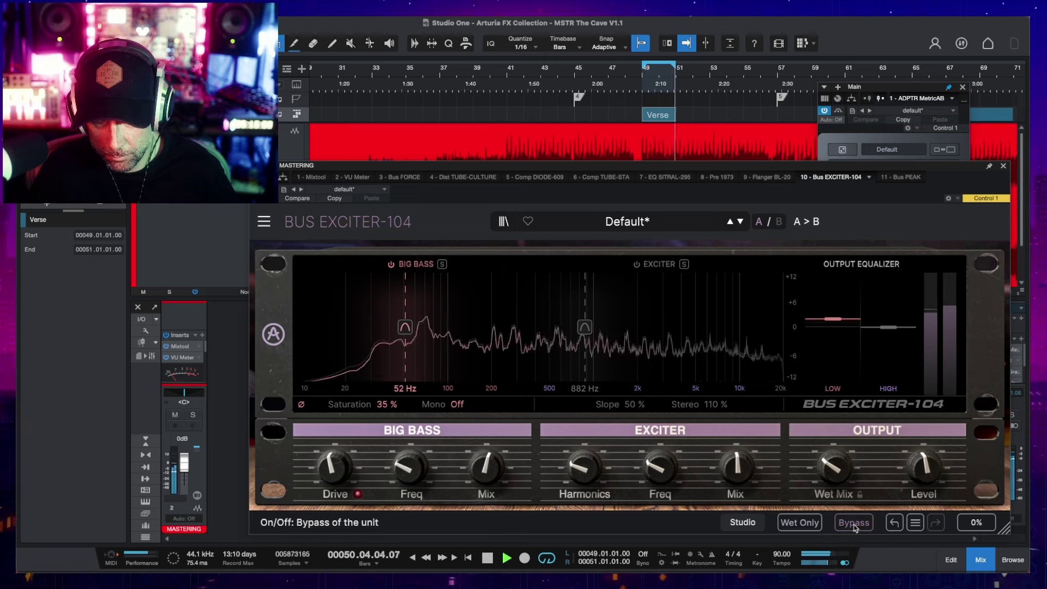
Step: Nudge the output low shelf and raise the Wet Mix to about 30 % wet, stopping playback
left_click_drag(831, 320, 831, 322)
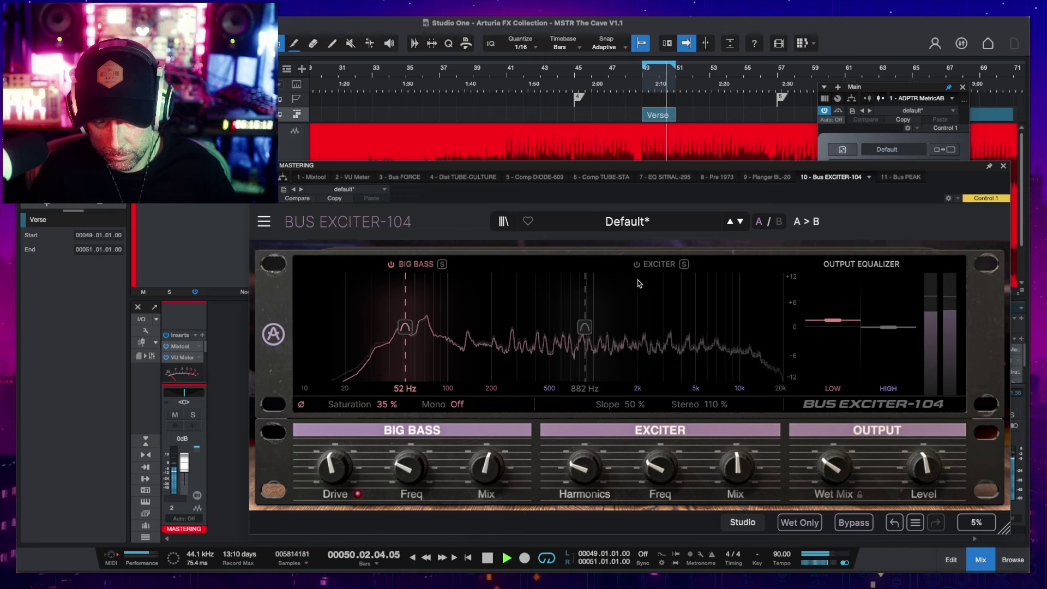
mouse_move(833, 466)
left_mouse_down()
mouse_move(833, 504)
mouse_move(833, 451)
mouse_move(833, 488)
mouse_move(834, 460)
left_mouse_up()
key("space")
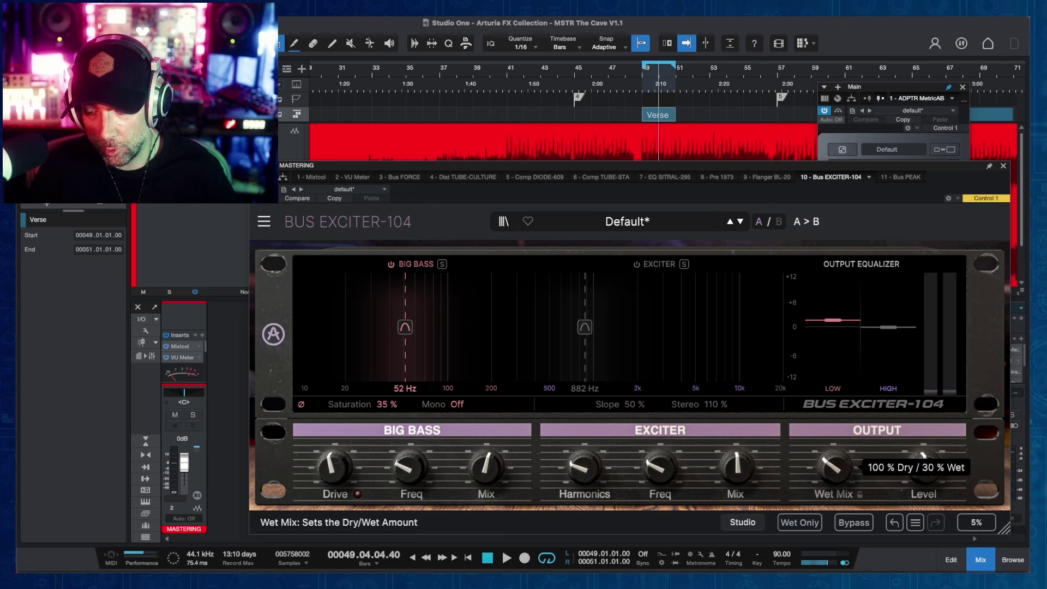
left_click_drag(833, 480, 833, 481)
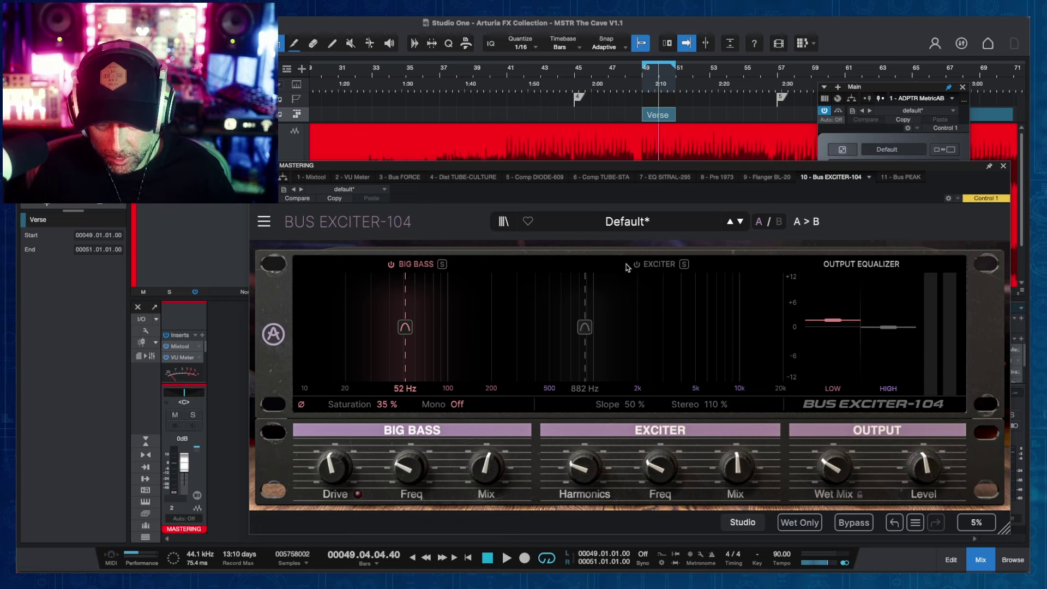
Step: Solo the Exciter band during playback, move its frequency to 1809 Hz and raise its resonance to 7.7
left_click(684, 265)
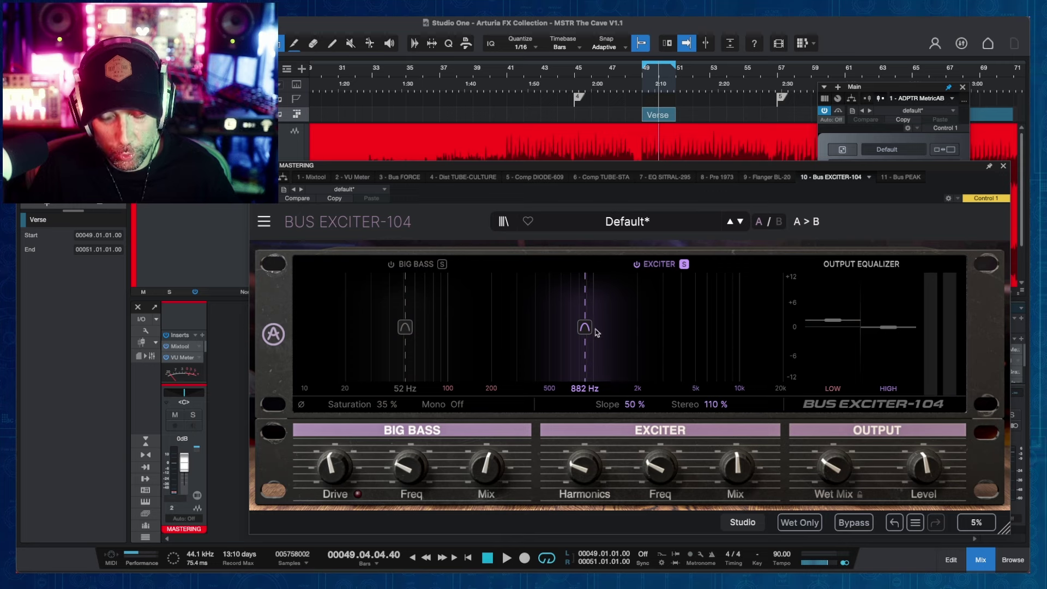
key("space")
left_click_drag(590, 327, 630, 328)
scroll(630, 327, "up", 10)
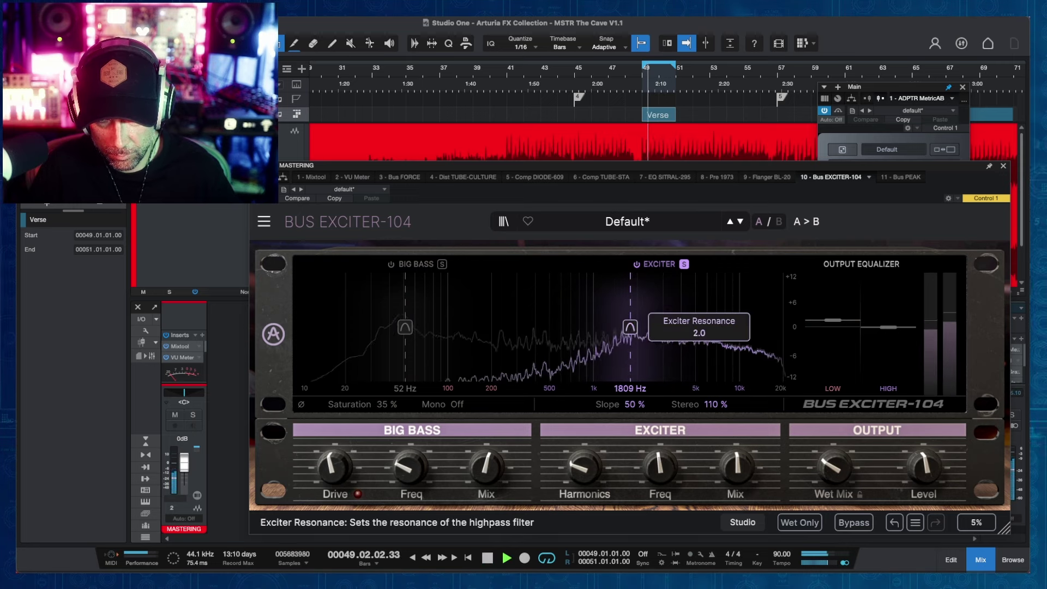
key("space")
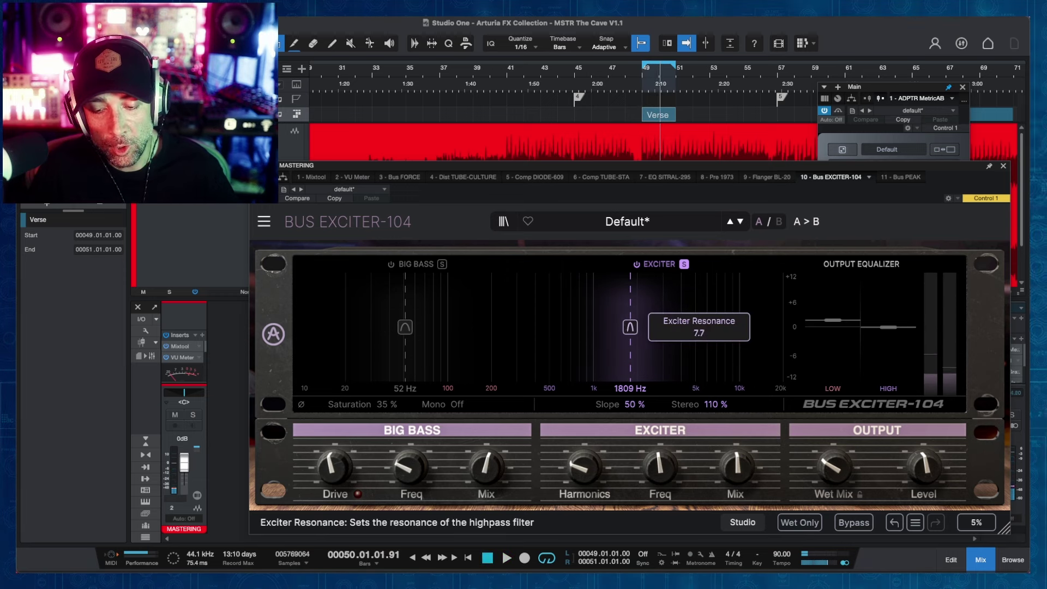
Step: Resume playback, lower the Exciter frequency to 642 Hz and raise its Harmonics slightly
key("space")
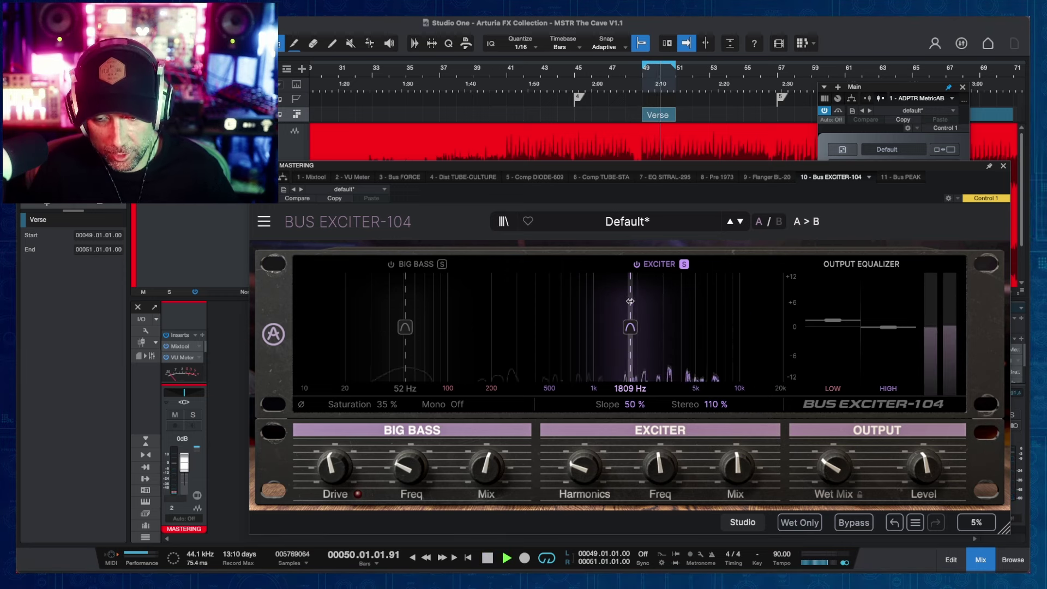
left_click_drag(630, 327, 563, 327)
mouse_move(583, 466)
left_mouse_down()
mouse_move(583, 431)
mouse_move(584, 463)
left_mouse_up()
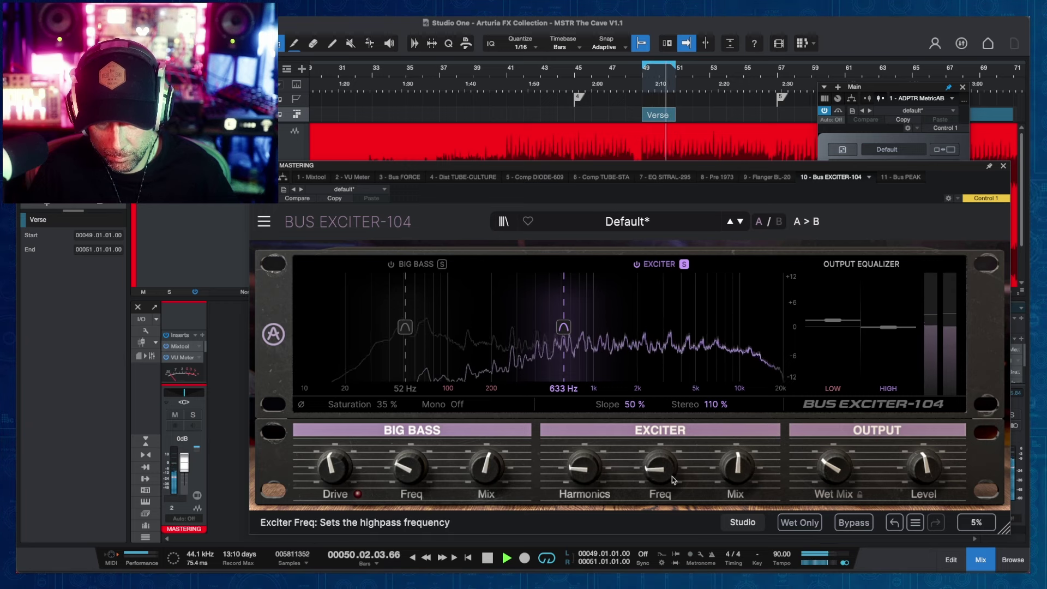
left_click_drag(659, 474, 664, 478)
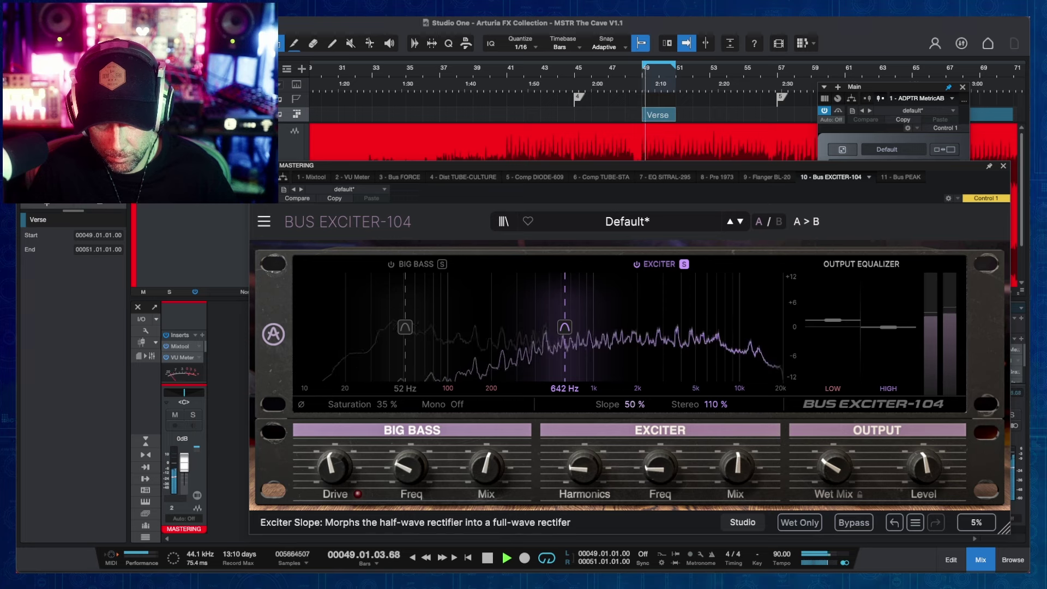
Step: Try the Exciter's Slope control and a Stereo width of 199 %, and settle the Stereo width at 113 %
left_click_drag(634, 404, 634, 419)
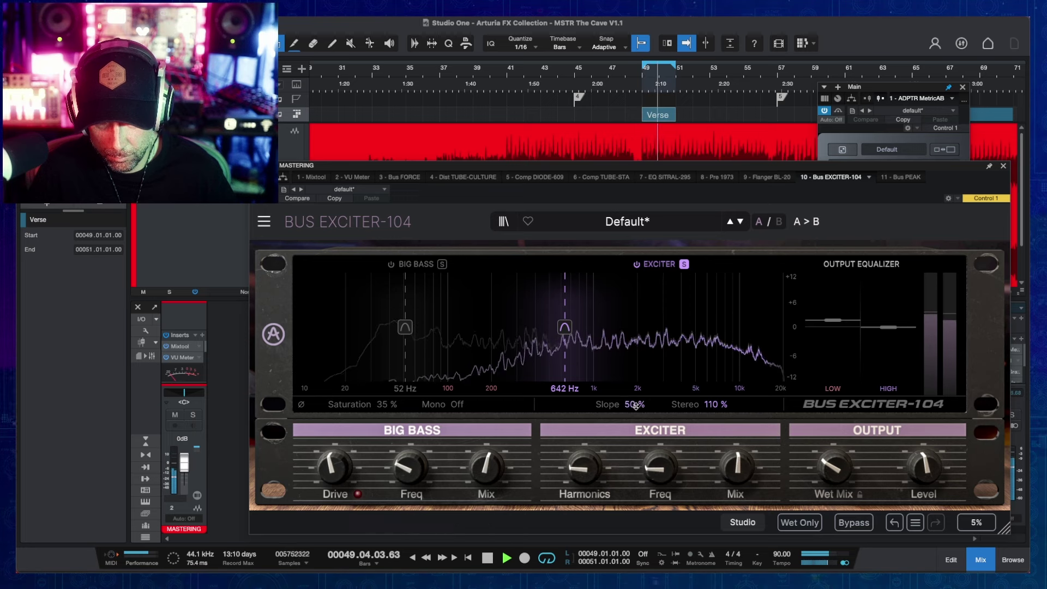
mouse_move(715, 404)
left_mouse_down()
mouse_move(715, 382)
mouse_move(715, 430)
mouse_move(715, 404)
left_mouse_up()
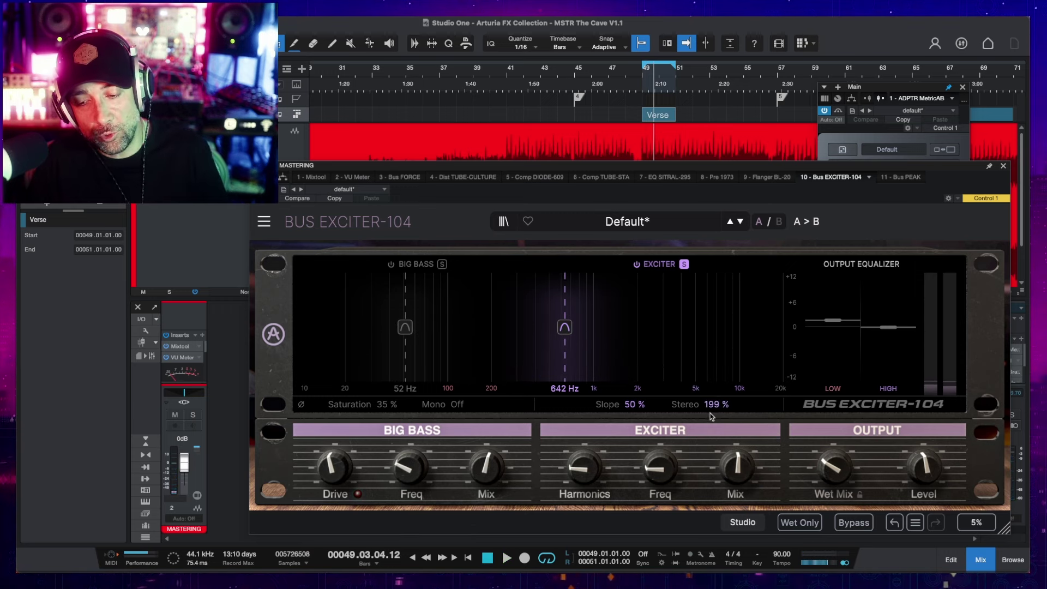
left_click_drag(714, 404, 715, 414)
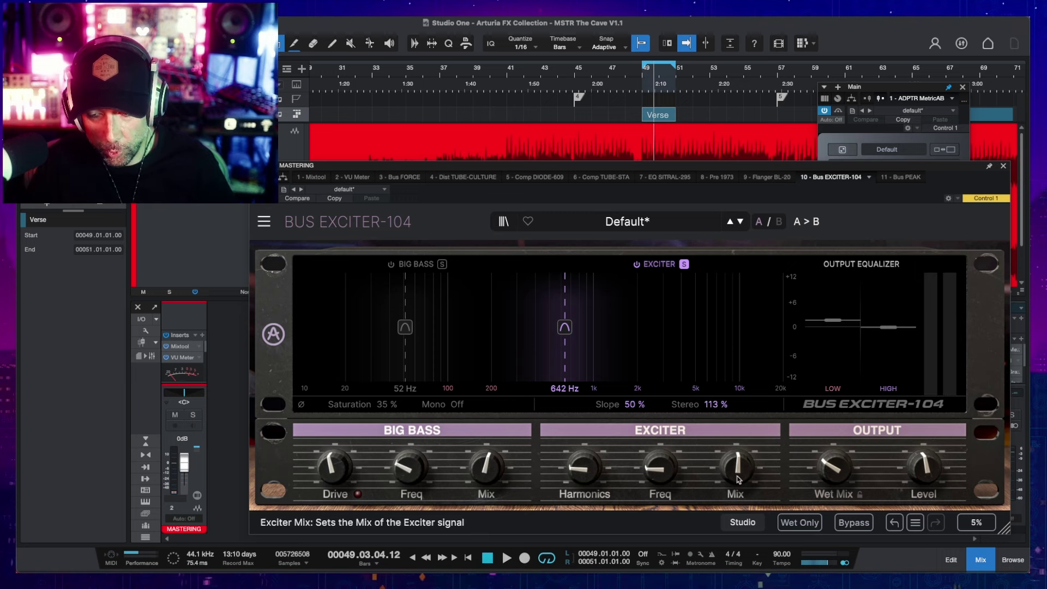
Step: Lower the Exciter Mix to 41 % and turn off the Exciter solo to hear both bands
mouse_move(736, 466)
left_mouse_down()
mouse_move(736, 485)
mouse_move(735, 349)
mouse_move(727, 479)
mouse_move(727, 462)
left_mouse_up()
key("space")
left_click(684, 263)
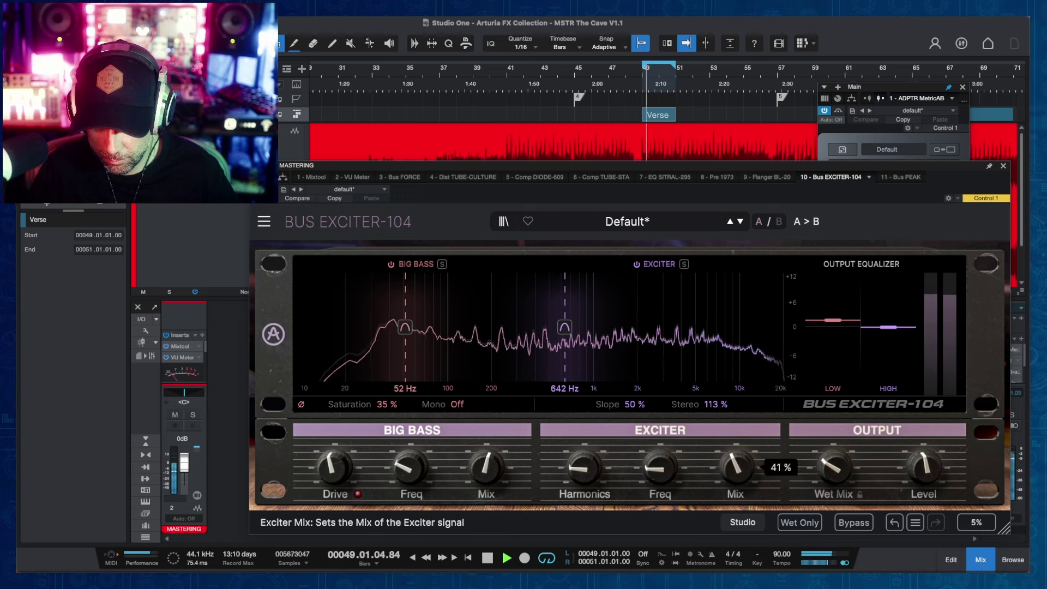
Step: Set the Exciter frequency to 760 Hz and Stereo to 120 %, and adjust the output low and high shelves to 1.5 dB
left_click(582, 466)
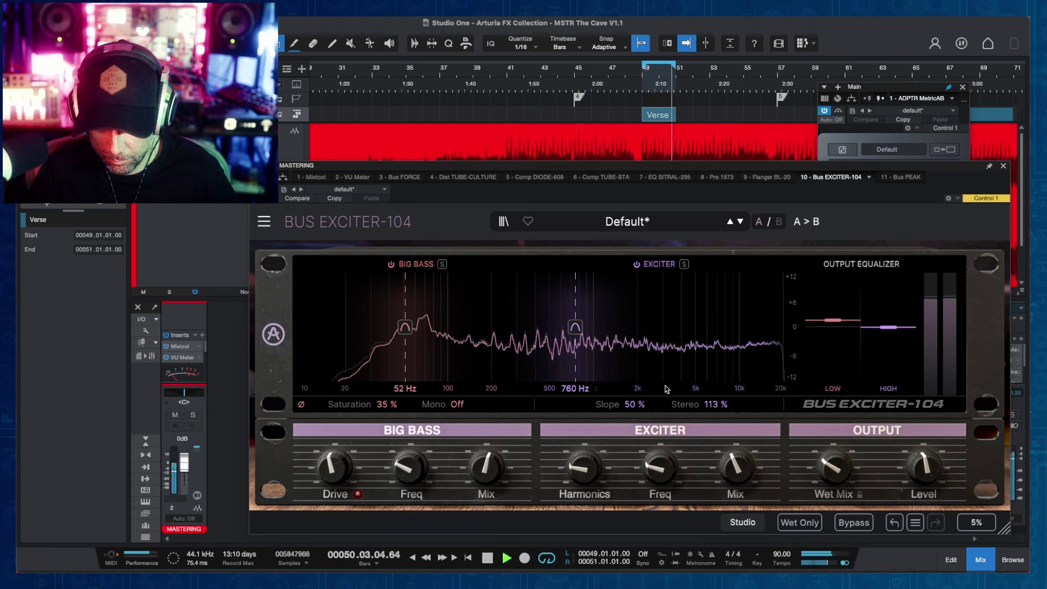
left_click_drag(710, 404, 711, 400)
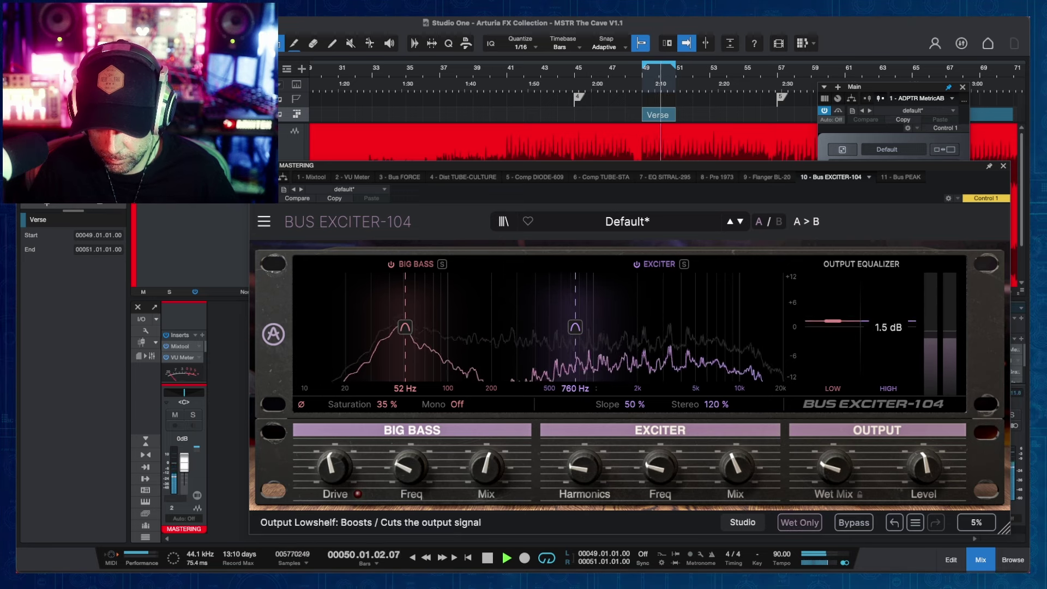
left_click_drag(832, 320, 833, 320)
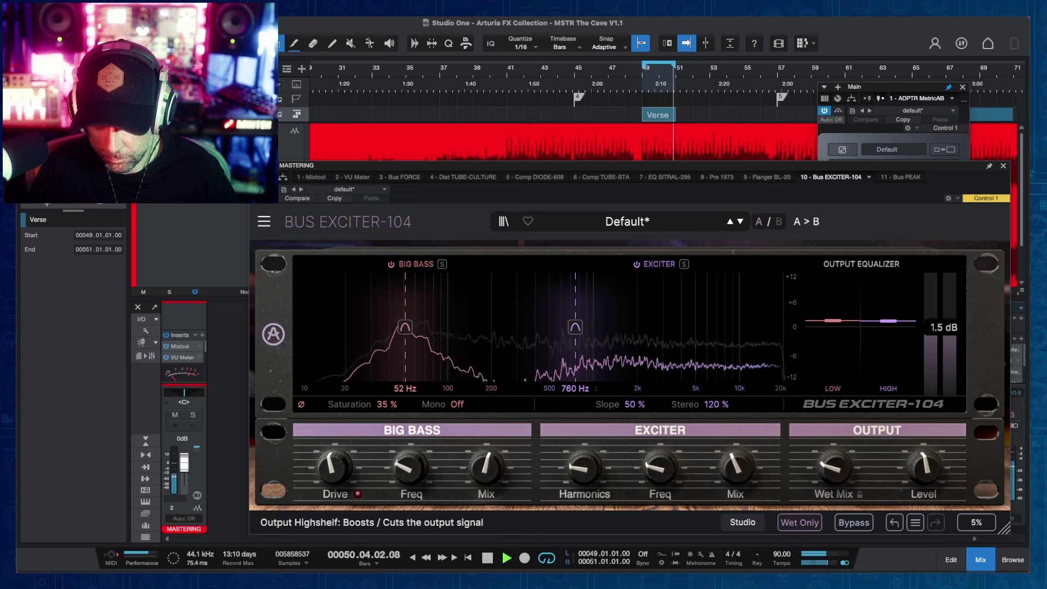
key("space")
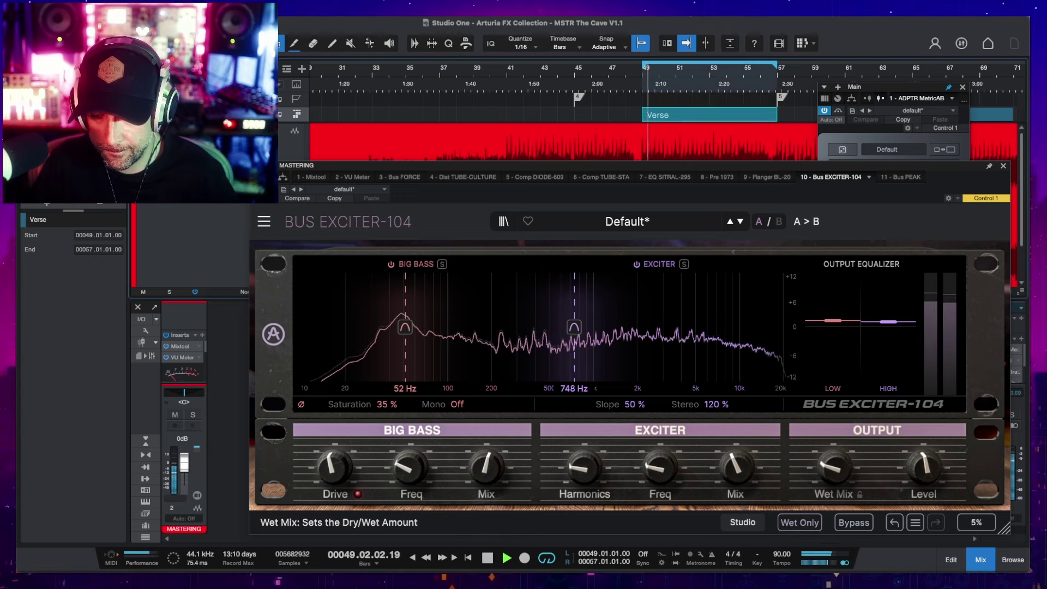
Step: Fine-tune the Wet Mix and compare the full exciter setting with bypass, leaving the effect active and playback stopped
mouse_move(833, 468)
left_mouse_down()
mouse_move(833, 443)
mouse_move(833, 467)
left_mouse_up()
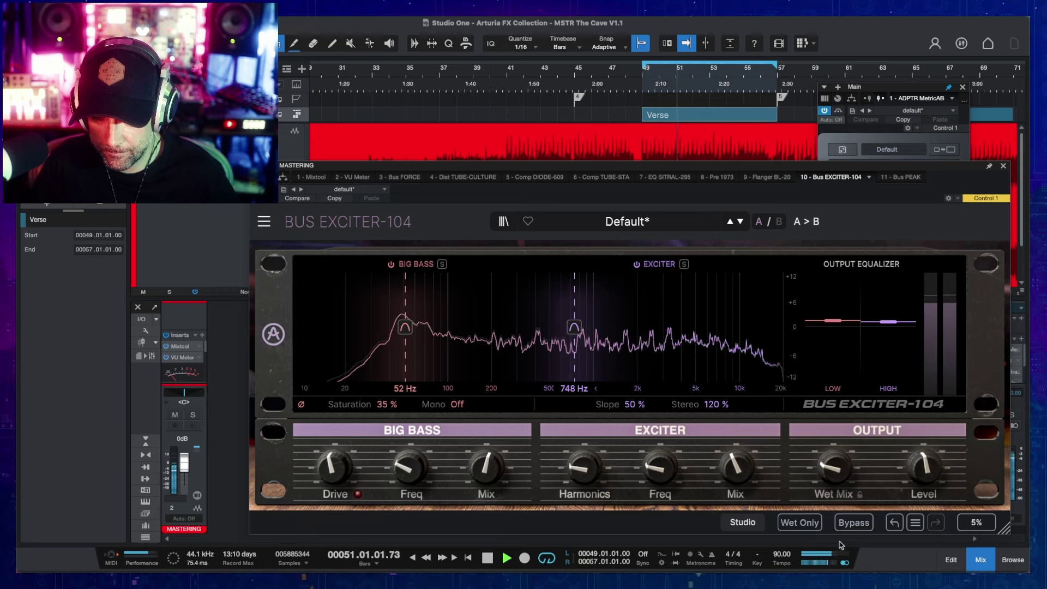
left_click(850, 523)
left_click(848, 524)
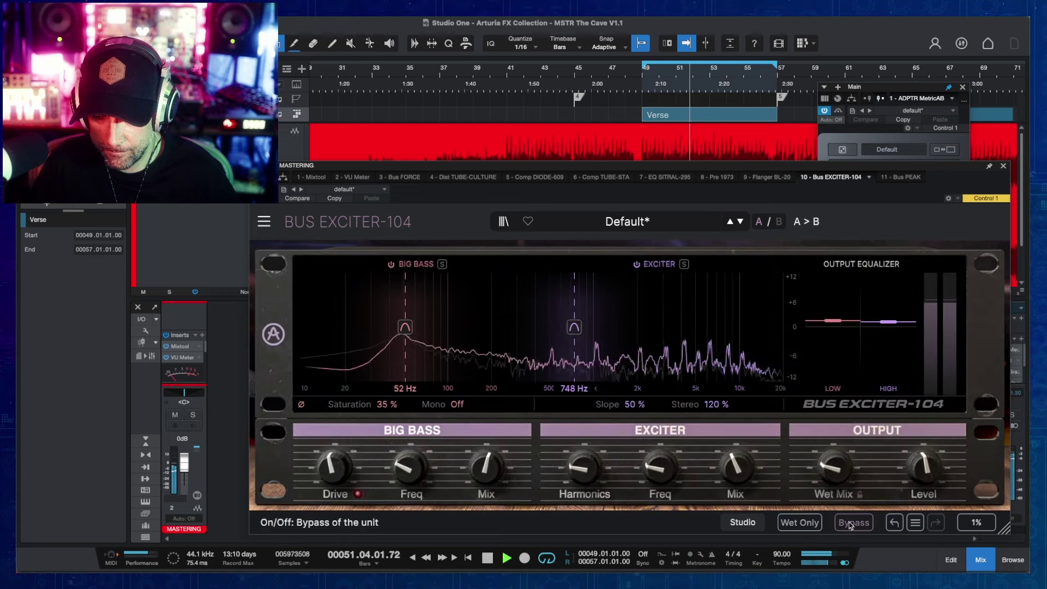
key("space")
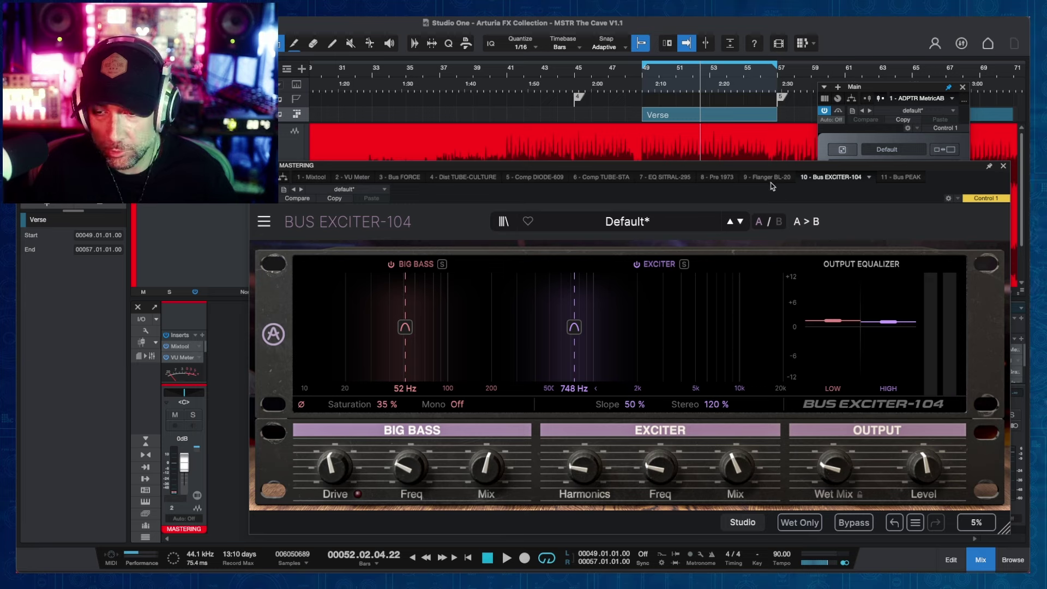
Step: On EQ SITRAL-295, set the Ch.1 high-shelf gain to +3.00 dB and compare the equalized master with bypass
left_click(663, 178)
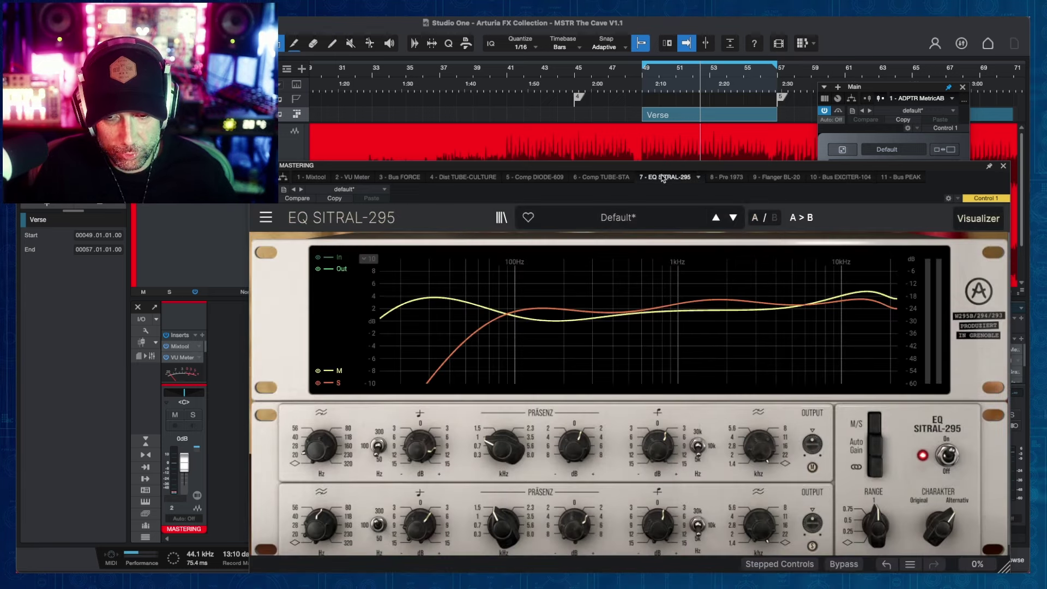
key("space")
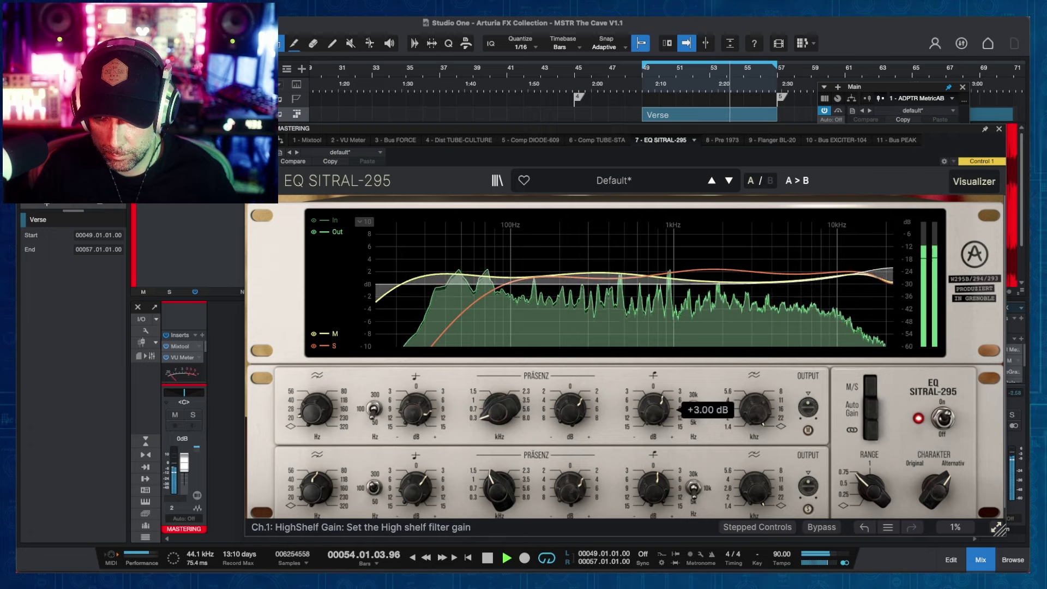
left_click(829, 527)
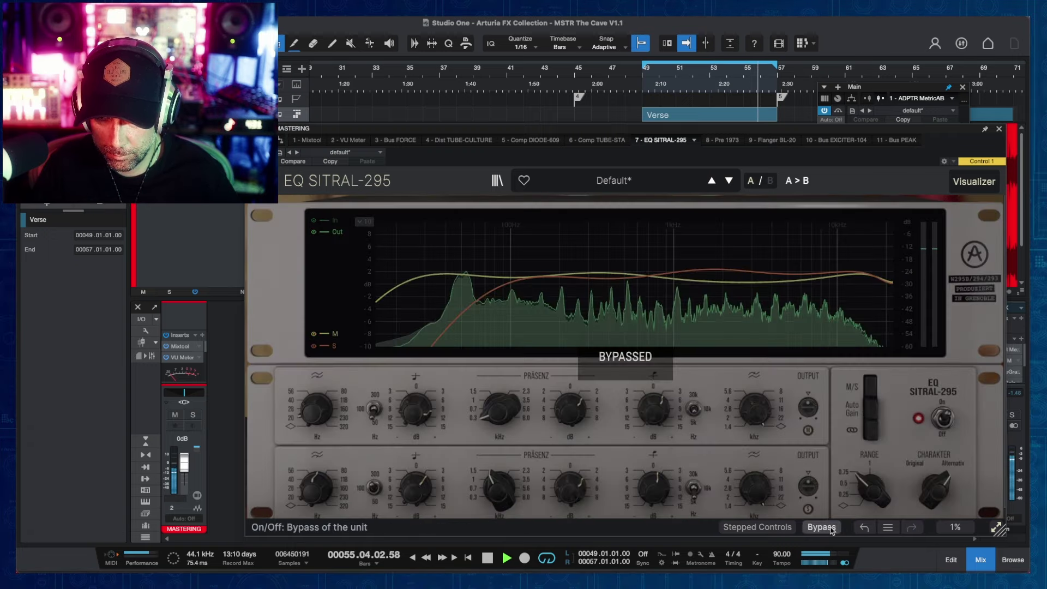
left_click(830, 528)
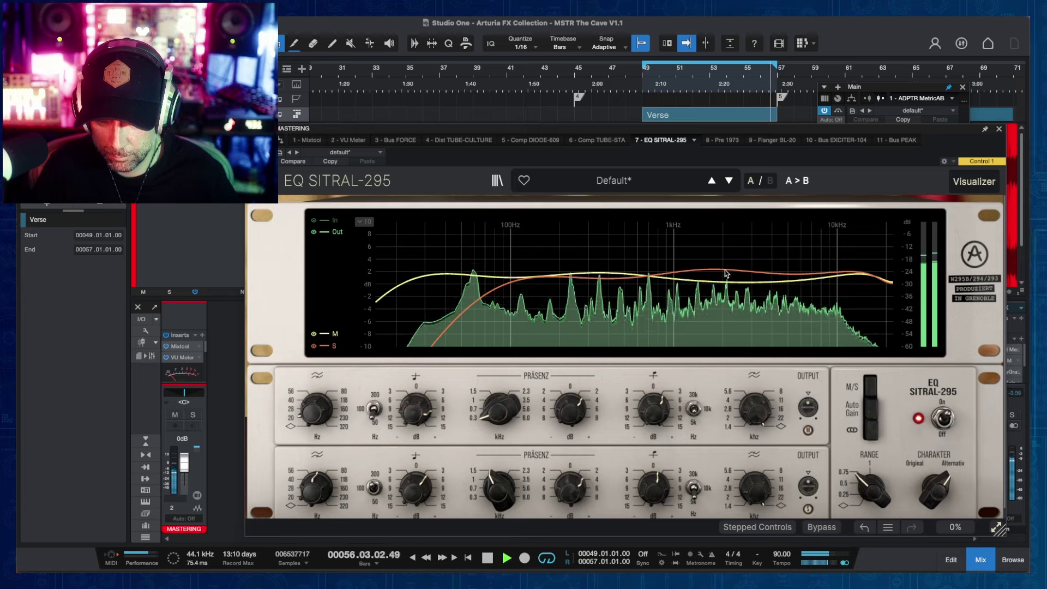
key("space")
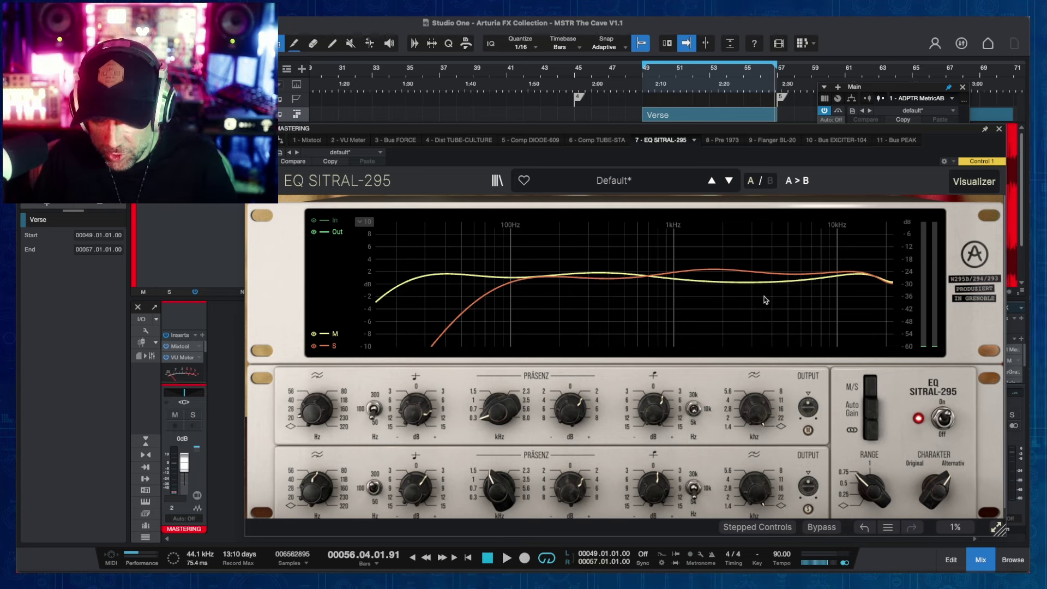
Step: Preview the light theme in Bus PEAK and switch back to the dark theme
scroll(447, 267, "down", 1)
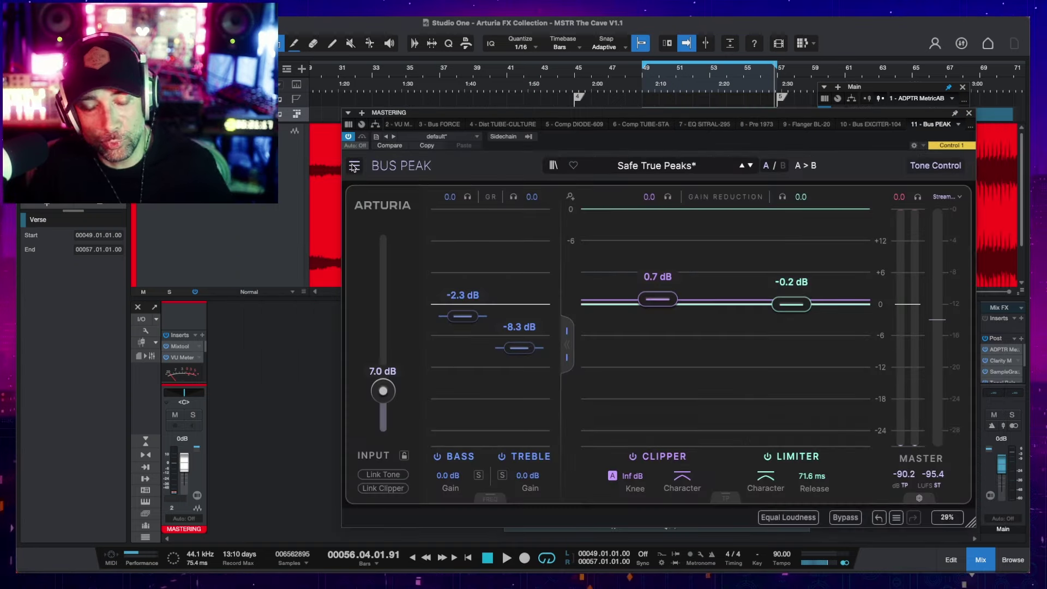
left_click(353, 166)
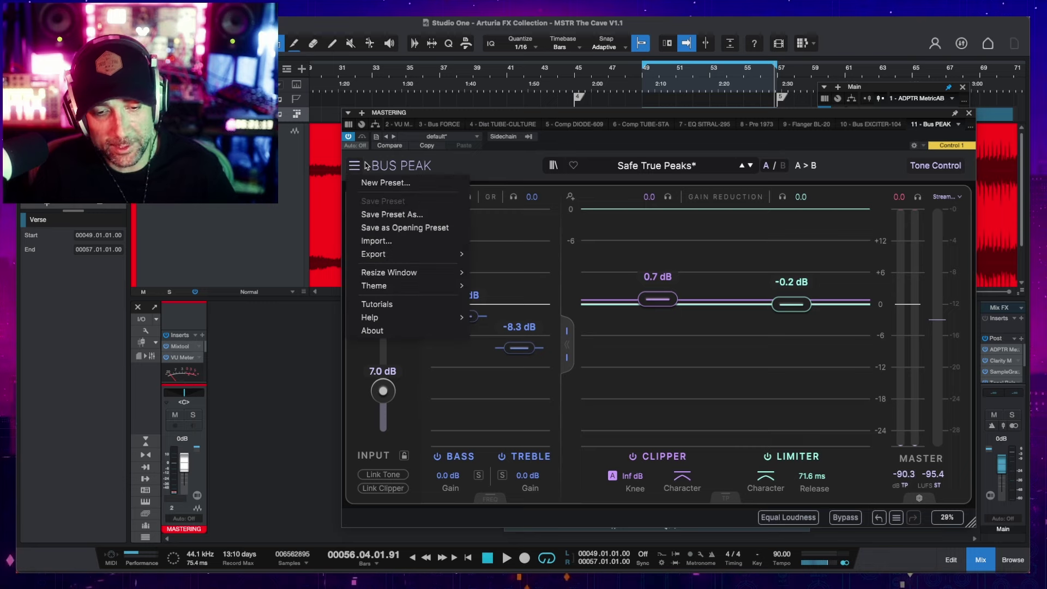
mouse_move(409, 286)
left_click(495, 299)
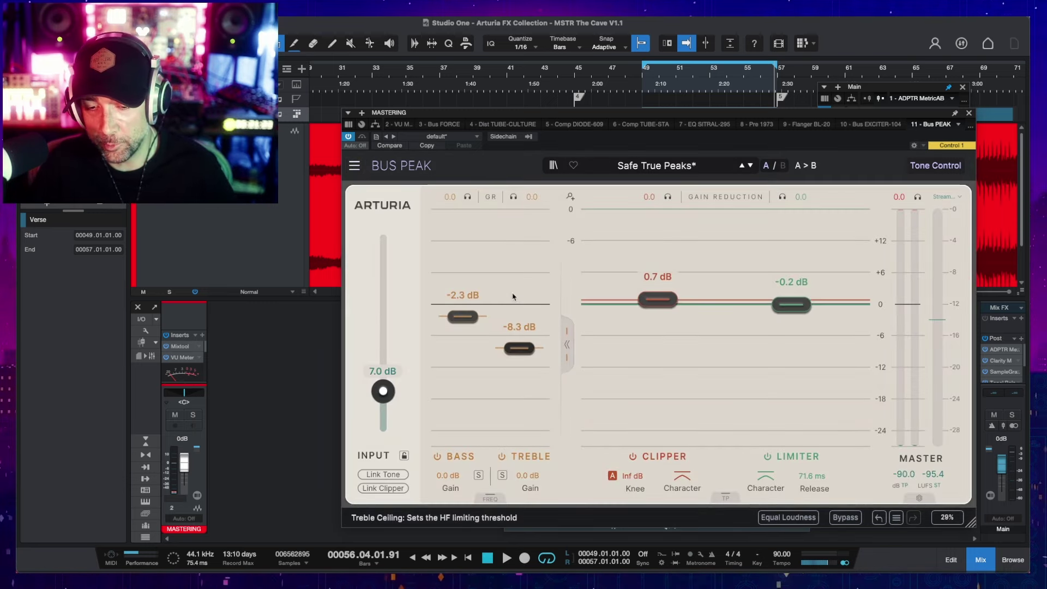
left_click(354, 165)
mouse_move(406, 277)
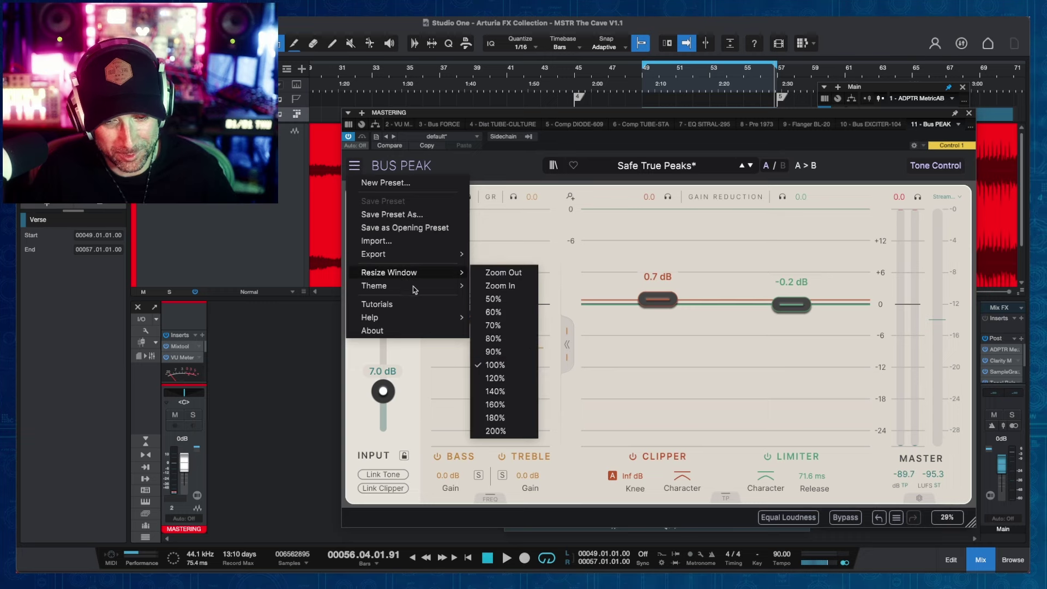
left_click(495, 285)
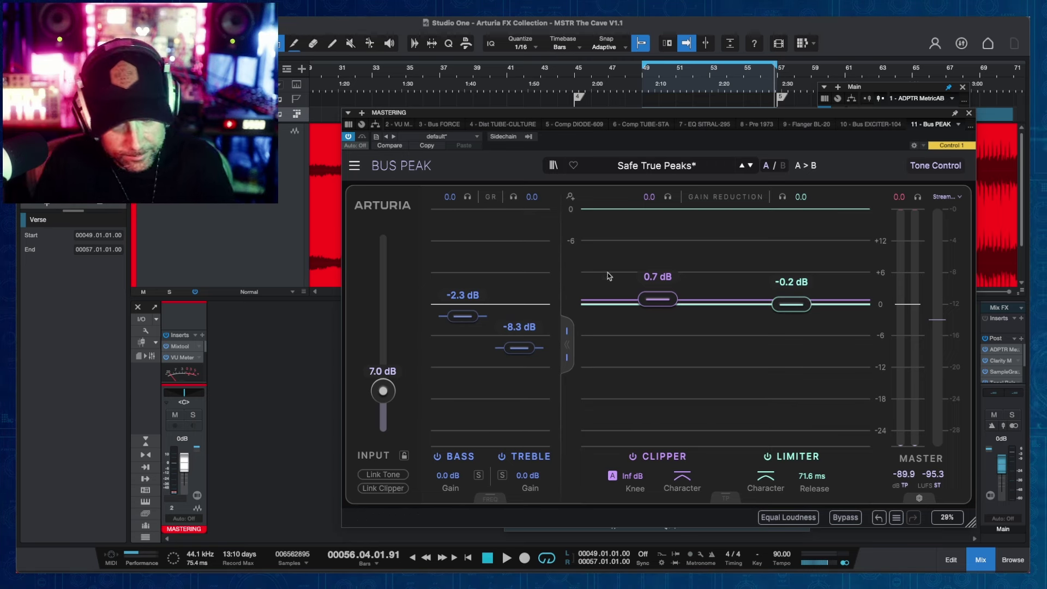
Step: Raise the Bus PEAK Input to 12.0 dB and audition the Clipper ceiling at -2.0 dB before returning it to 0.7 dB
key("space")
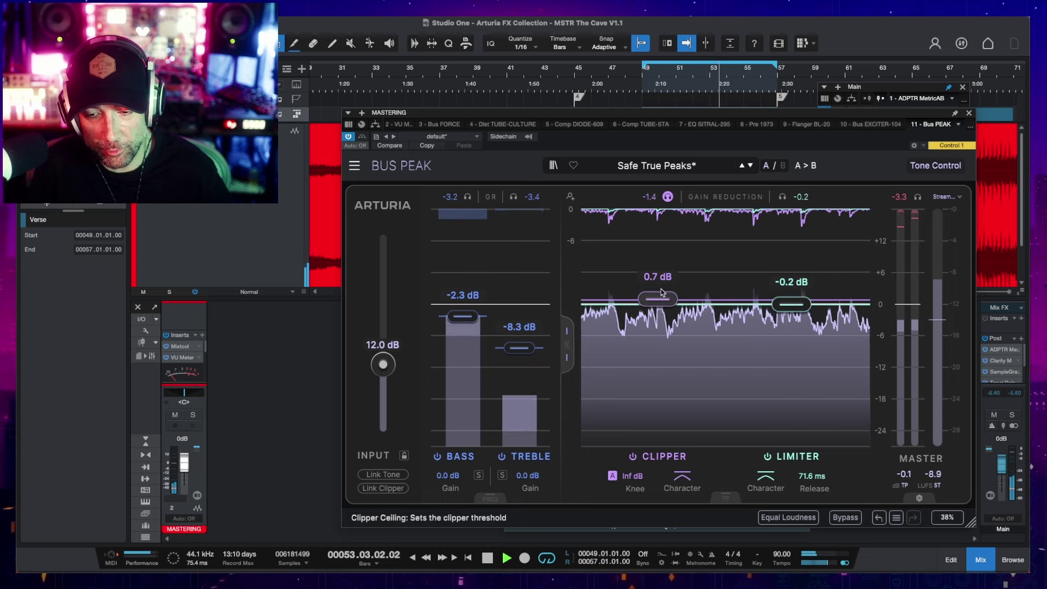
mouse_move(661, 292)
left_mouse_down()
mouse_move(658, 243)
mouse_move(658, 304)
left_mouse_up()
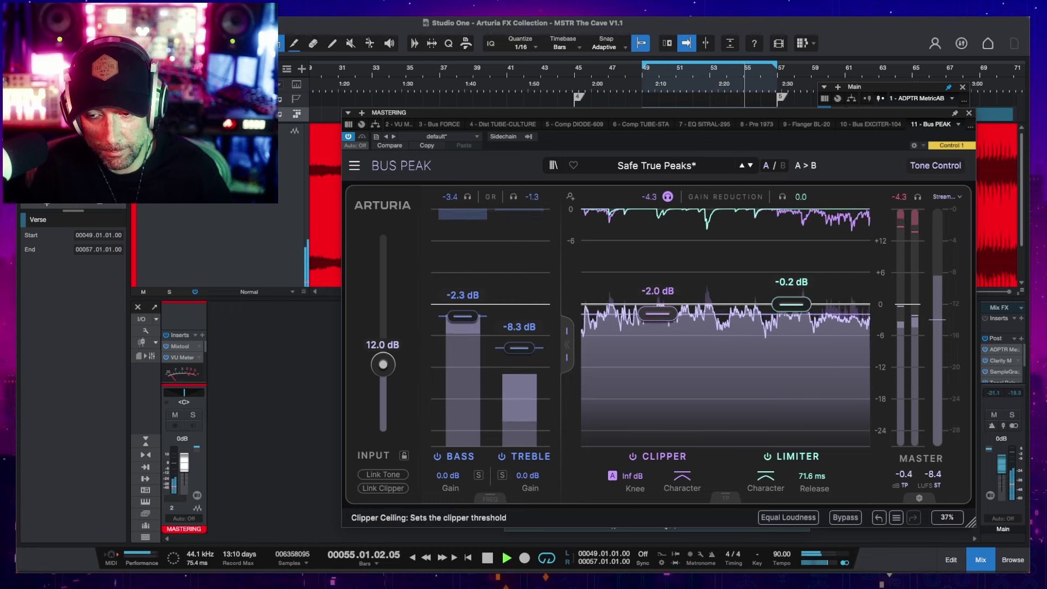
left_click_drag(658, 314, 658, 299)
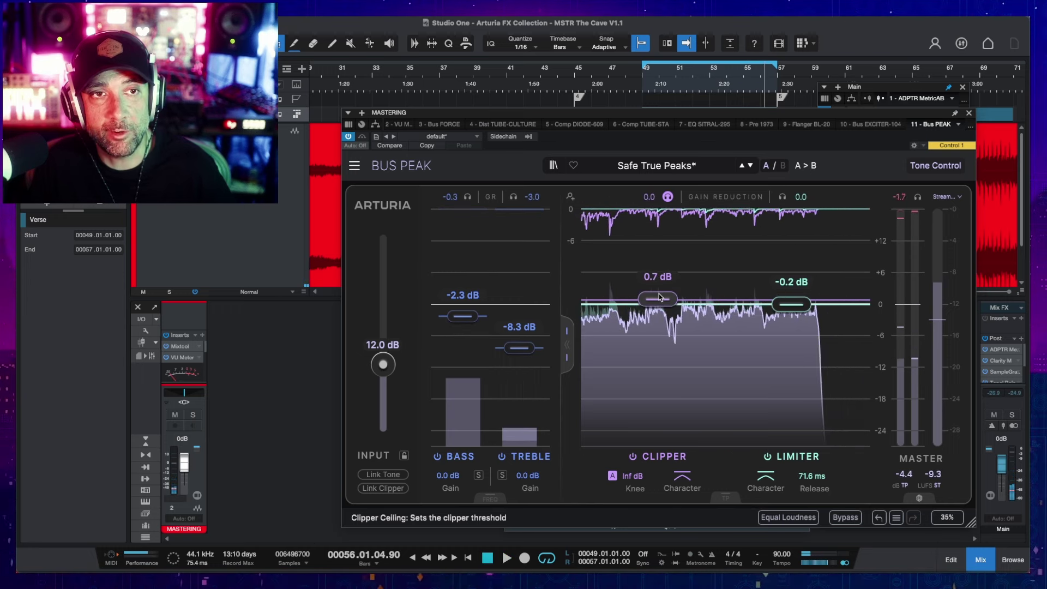
Step: Try the Clipper's Character control, and during playback turn off the automatic knee and set the Knee to 0.0 dB
left_click_drag(680, 485, 682, 510)
key("space")
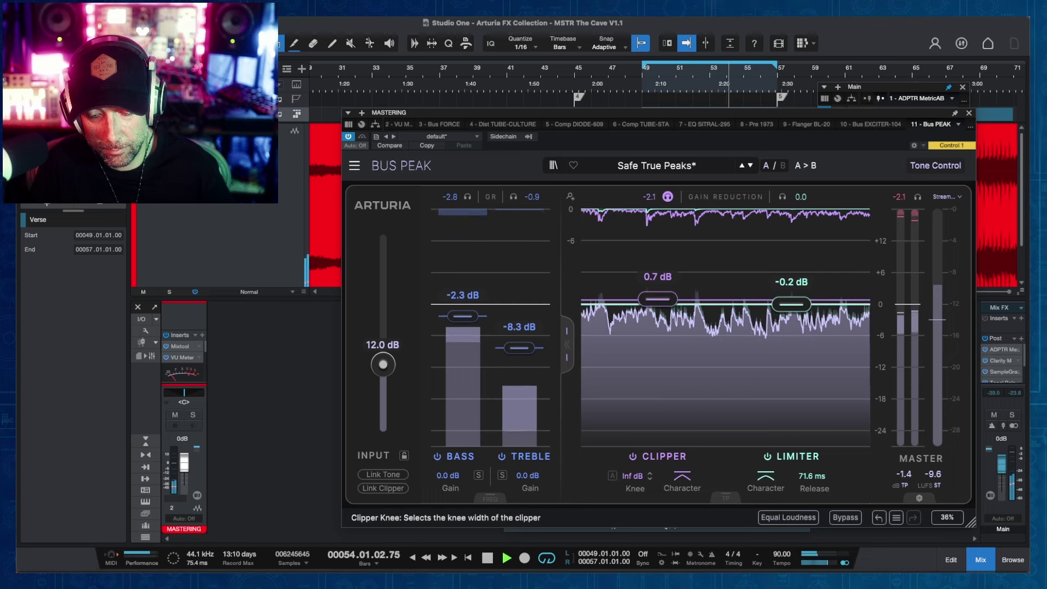
left_click_drag(632, 475, 632, 483)
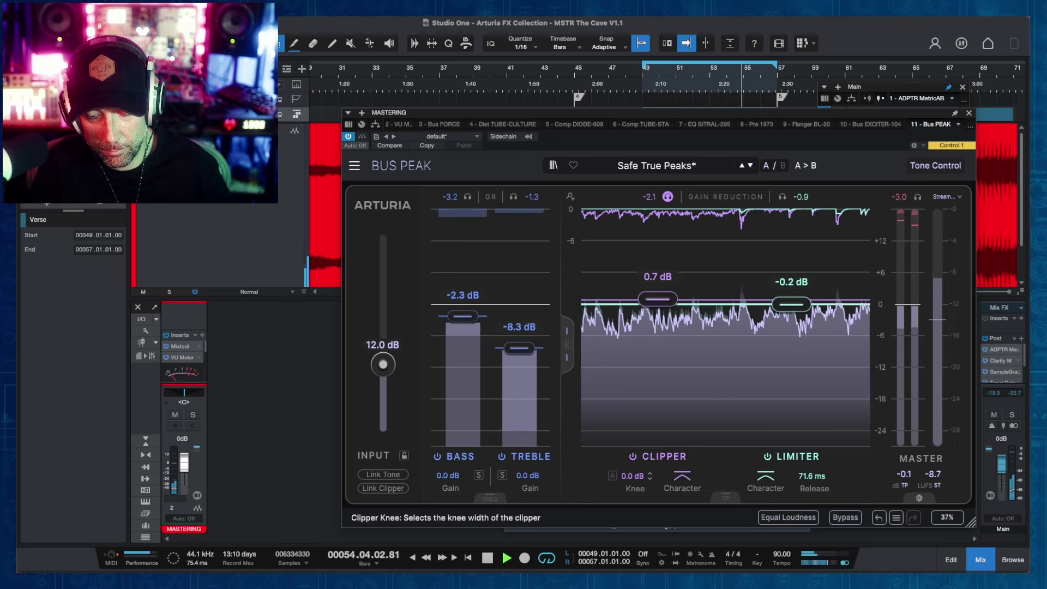
Step: Compare the Clipper's automatic knee with manual settings during playback, then set the Knee to 4.2 dB and the Clipper ceiling to 0.0 dB
left_click_drag(633, 475, 633, 472)
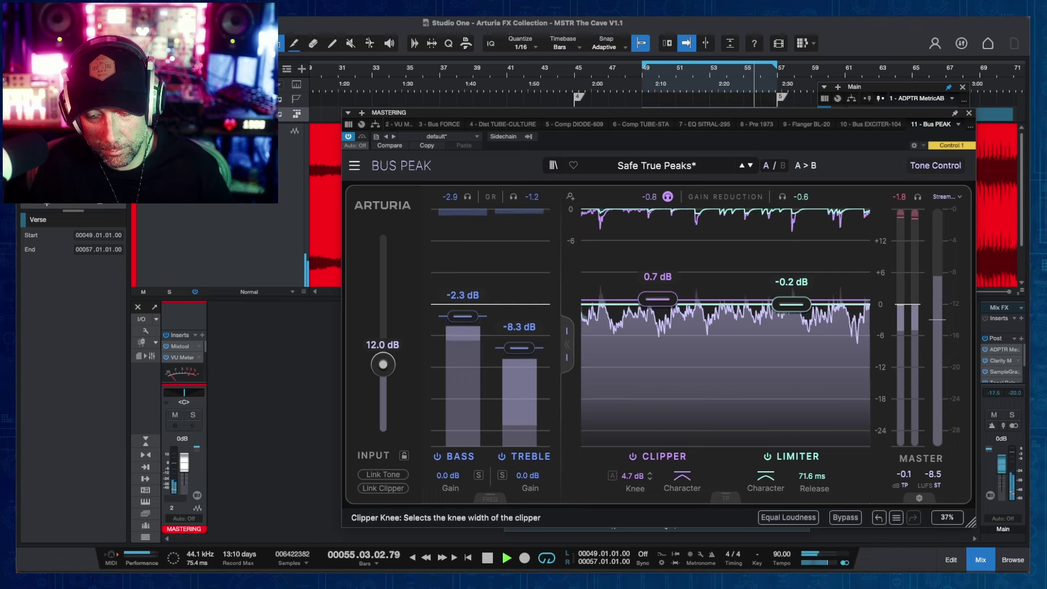
left_click(613, 476)
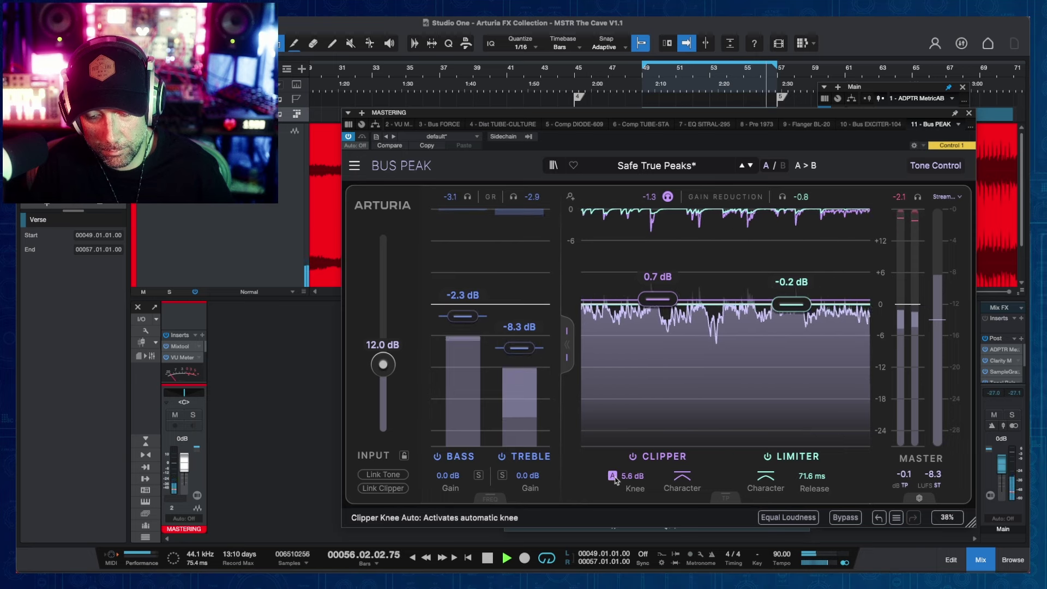
left_click_drag(633, 475, 632, 478)
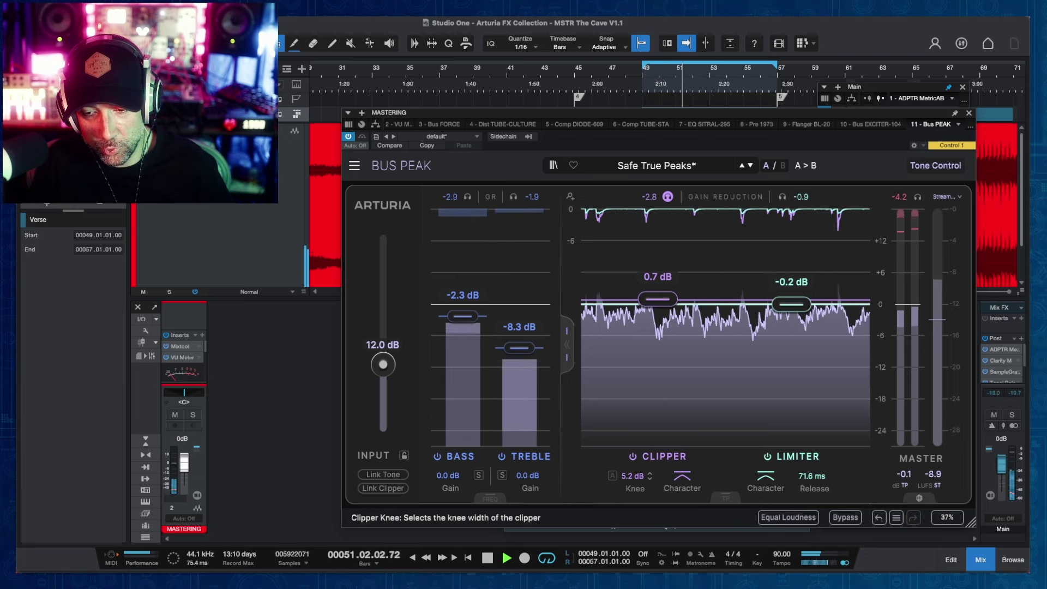
left_click_drag(632, 475, 633, 482)
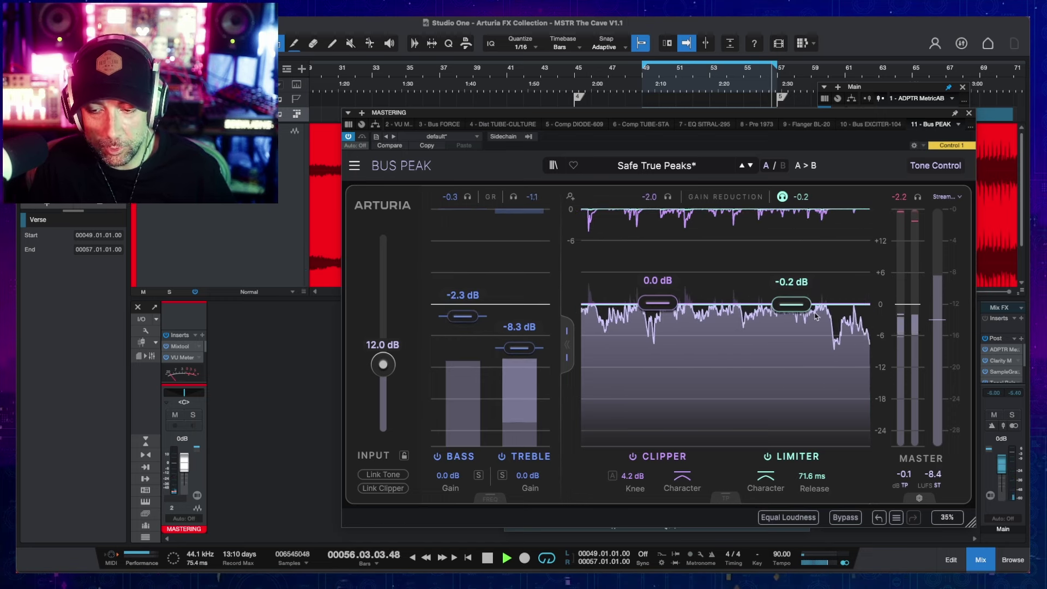
Step: Lower the Limiter ceiling to -4.2 dB and try different Release times, settling on 56.4 ms
left_click_drag(791, 304, 791, 320)
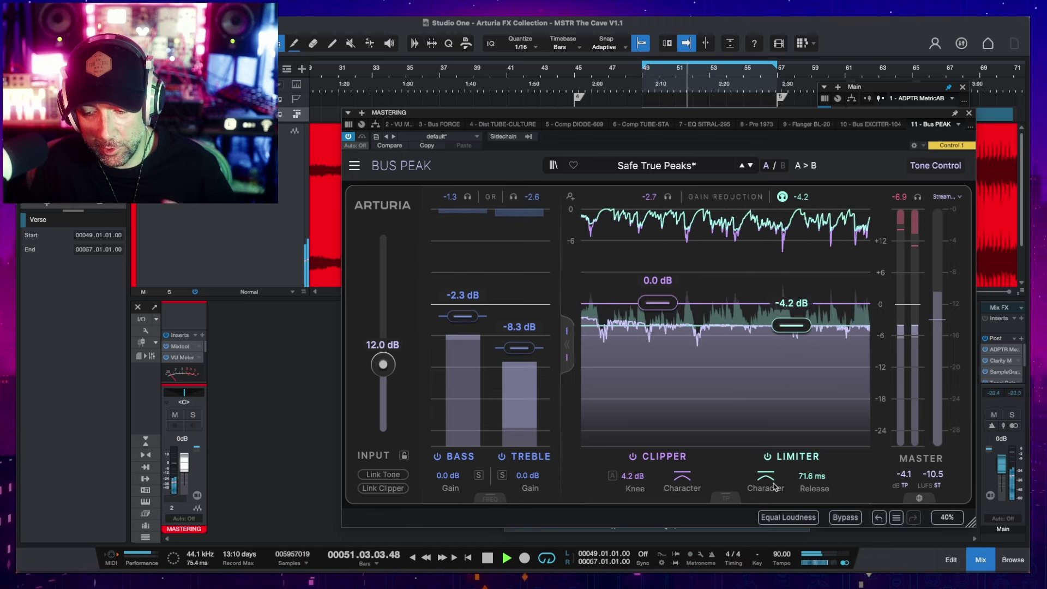
left_click_drag(764, 479, 818, 505)
key("space")
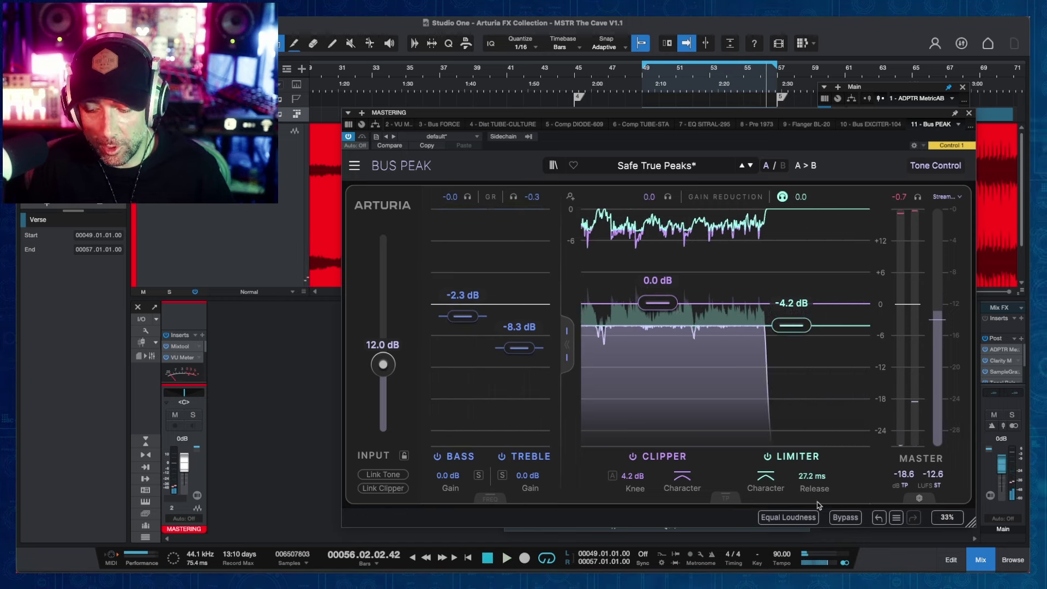
scroll(816, 478, "down", 5)
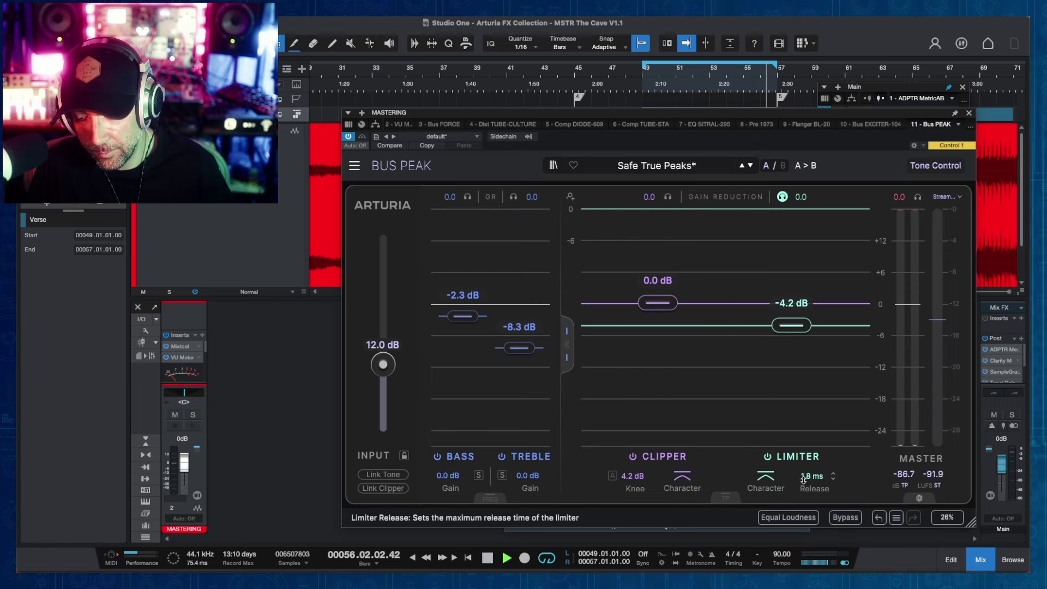
scroll(811, 476, "up", 5)
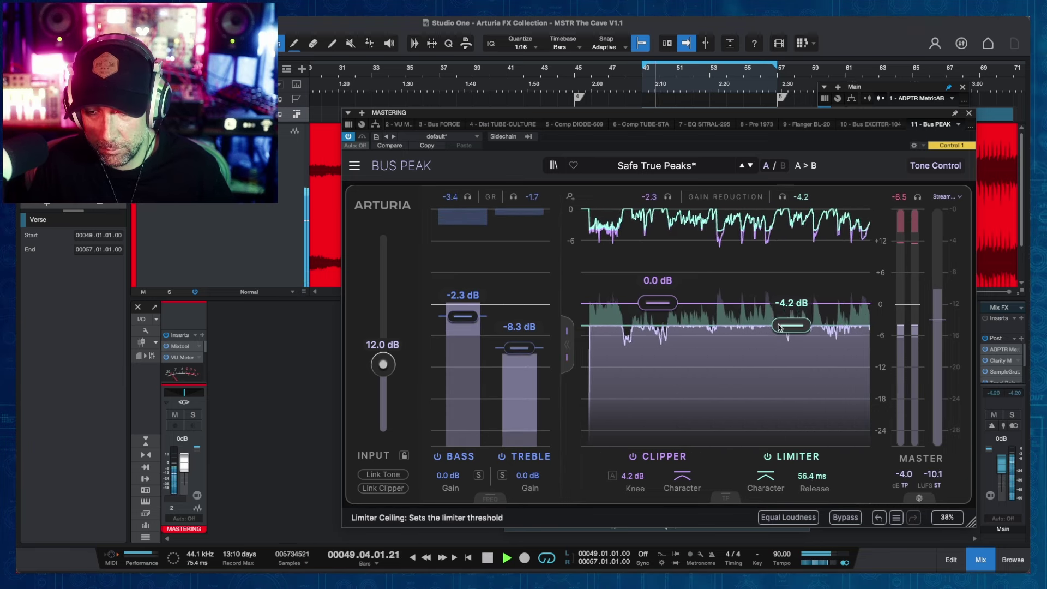
Step: Set the Limiter ceiling to -3.6 dB and the Input to 12.1 dB during playback, and stop the transport
left_click_drag(778, 327, 778, 324)
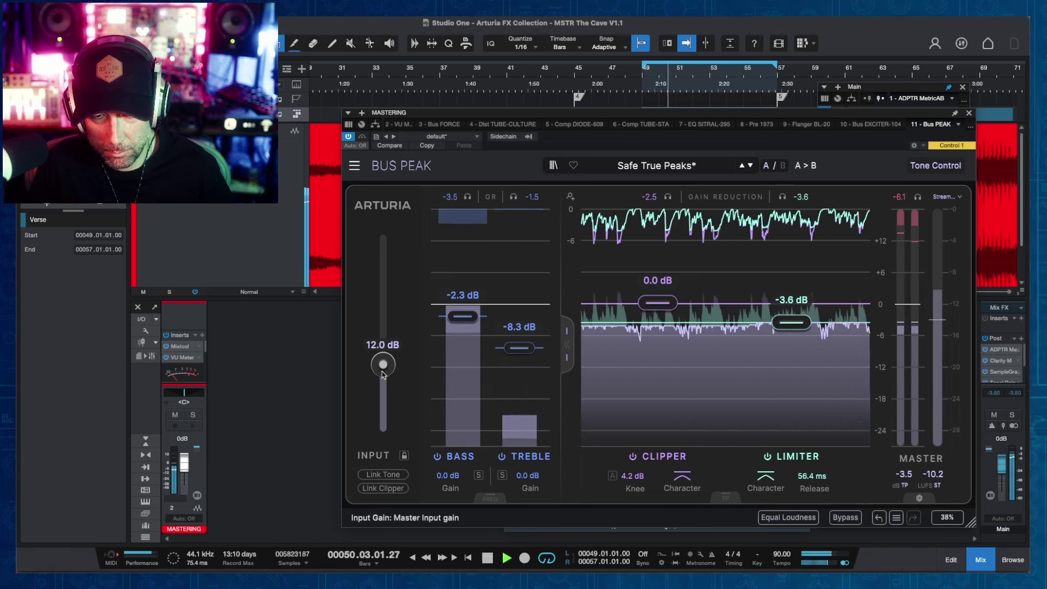
left_click_drag(383, 374, 383, 373)
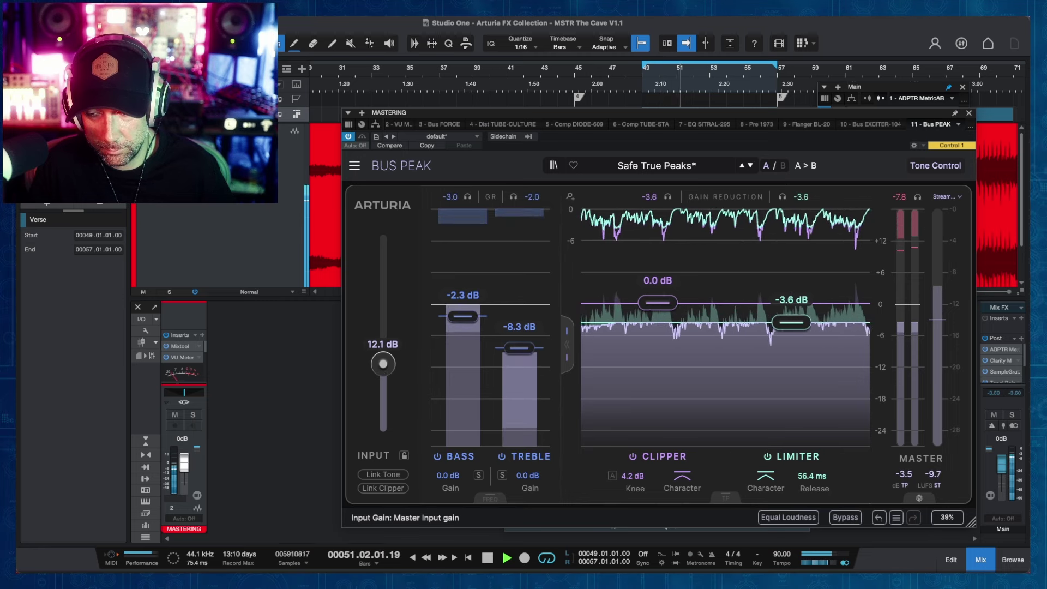
key("space")
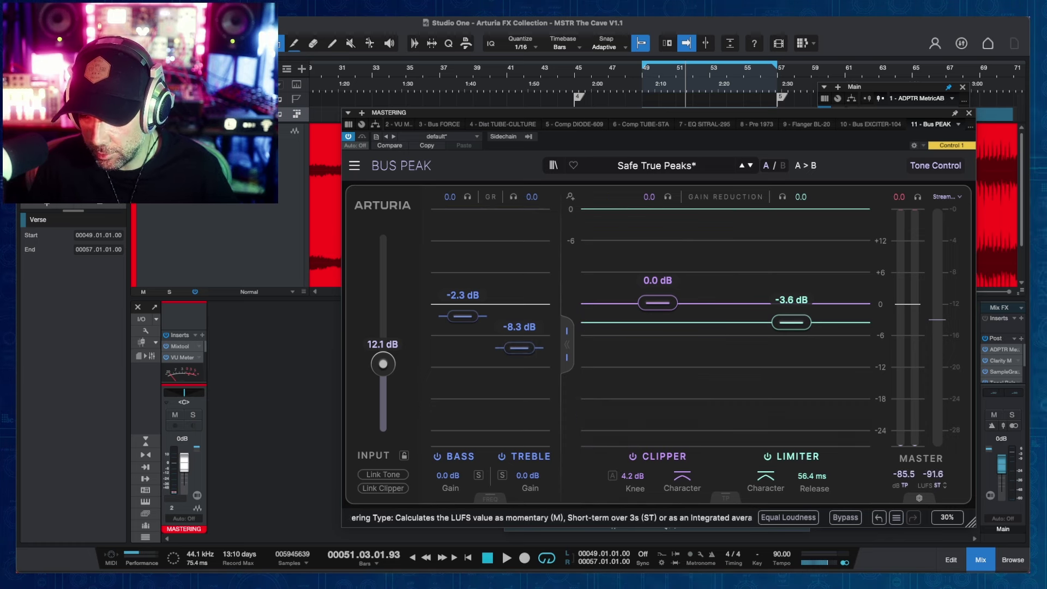
Step: Switch the master LUFS metering to momentary and return it to short-term
left_click(931, 485)
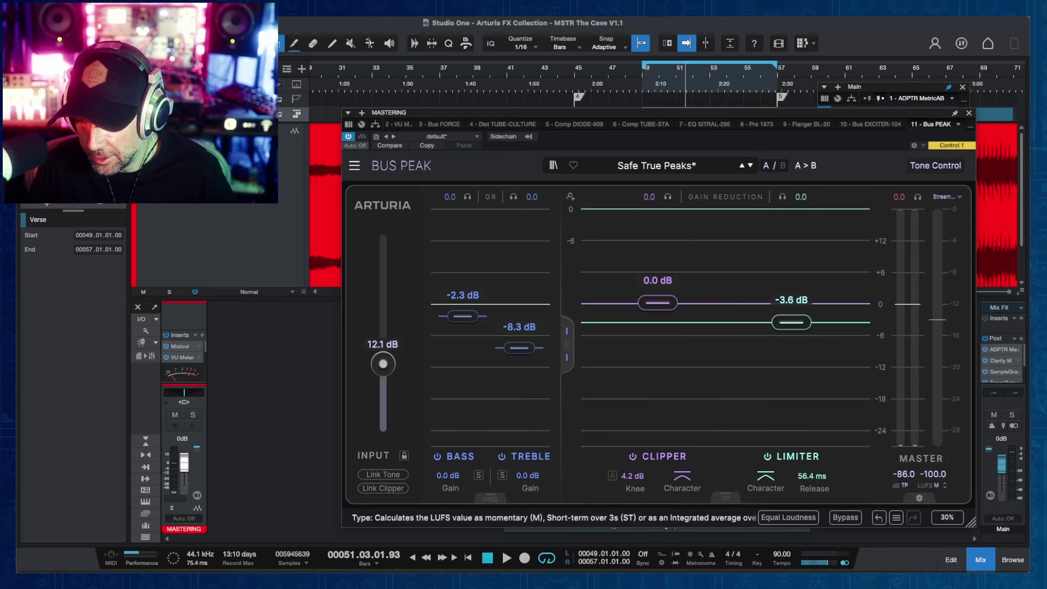
left_click(942, 479)
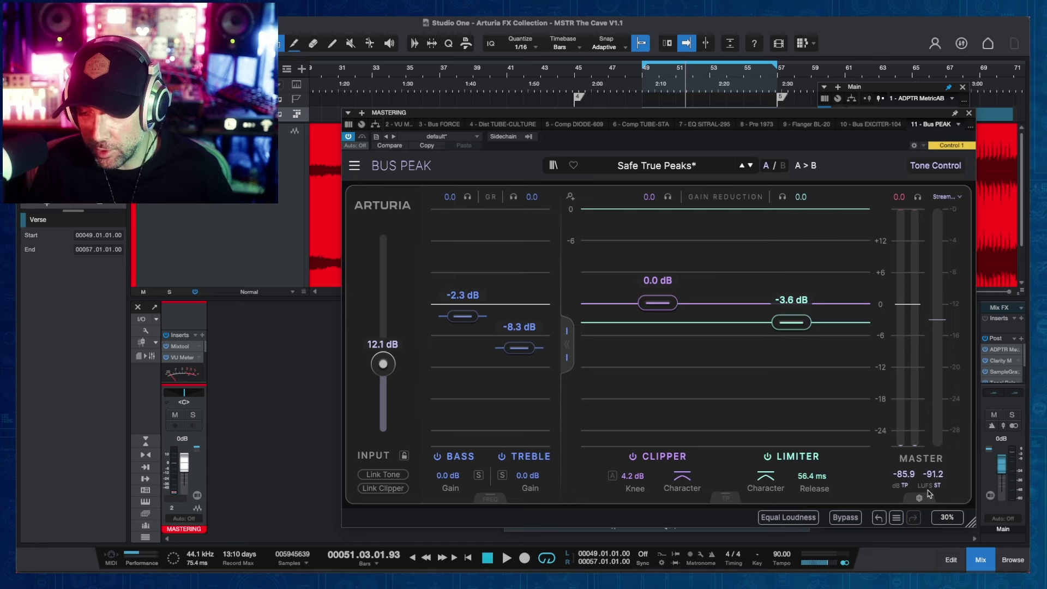
Step: Set the Bass ceiling to -2.7 dB and the Treble ceiling to -7.2 dB, and show the Bass and Treble crossover frequencies
key("space")
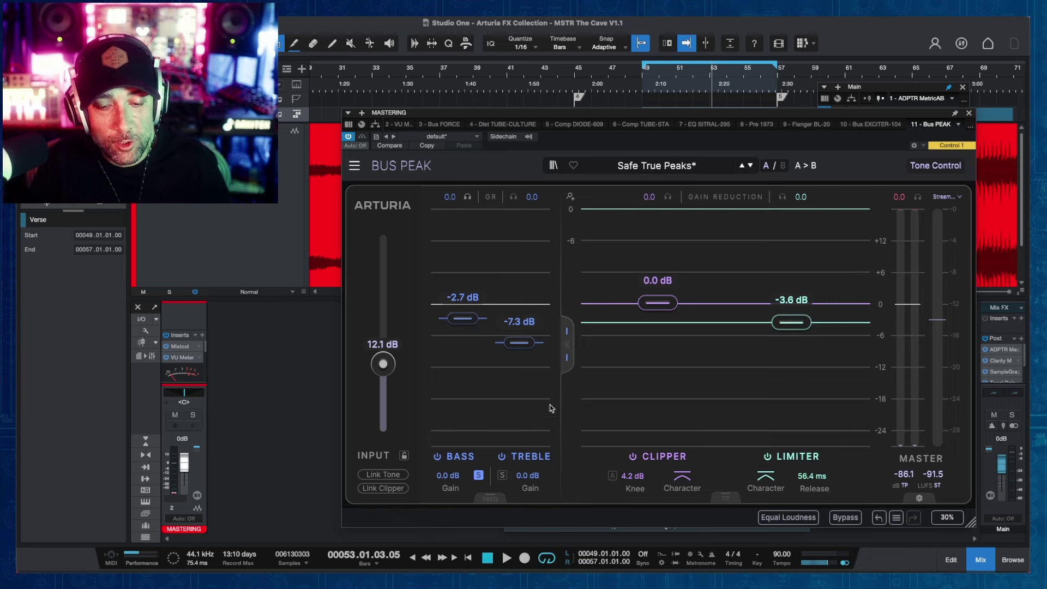
left_click(488, 497)
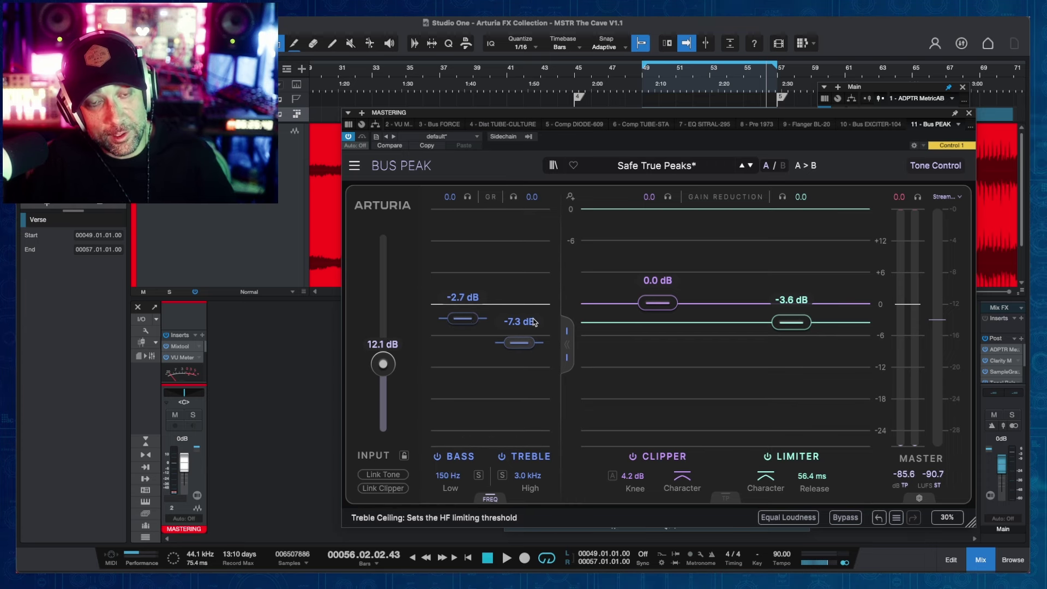
key("space")
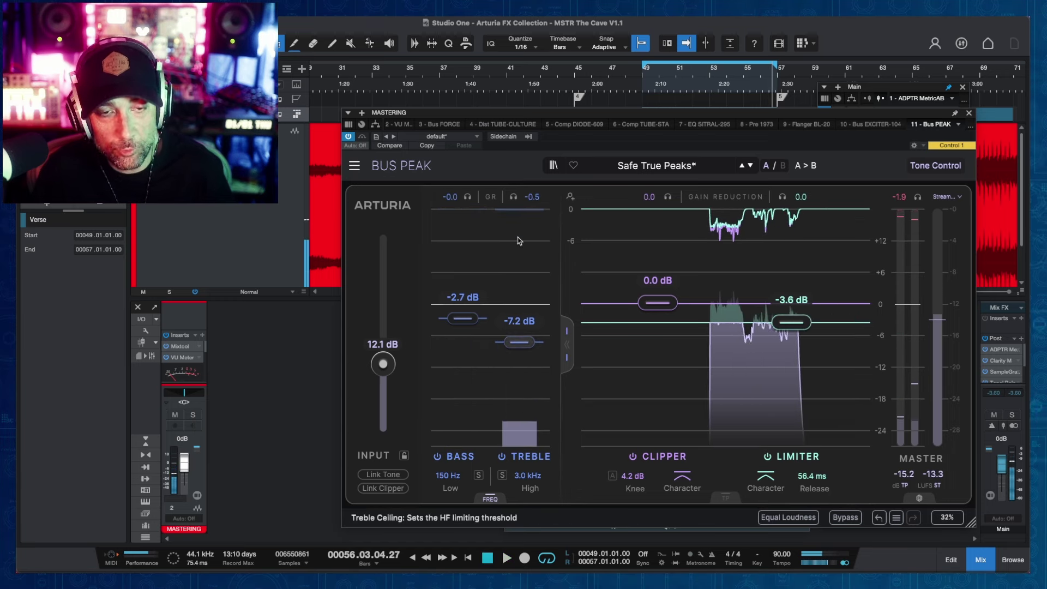
Step: Using the Treble and Bass delta listening during playback, lower the Treble ceiling to -9.6 dB and the Bass ceiling to -3.3 dB
left_click(513, 197)
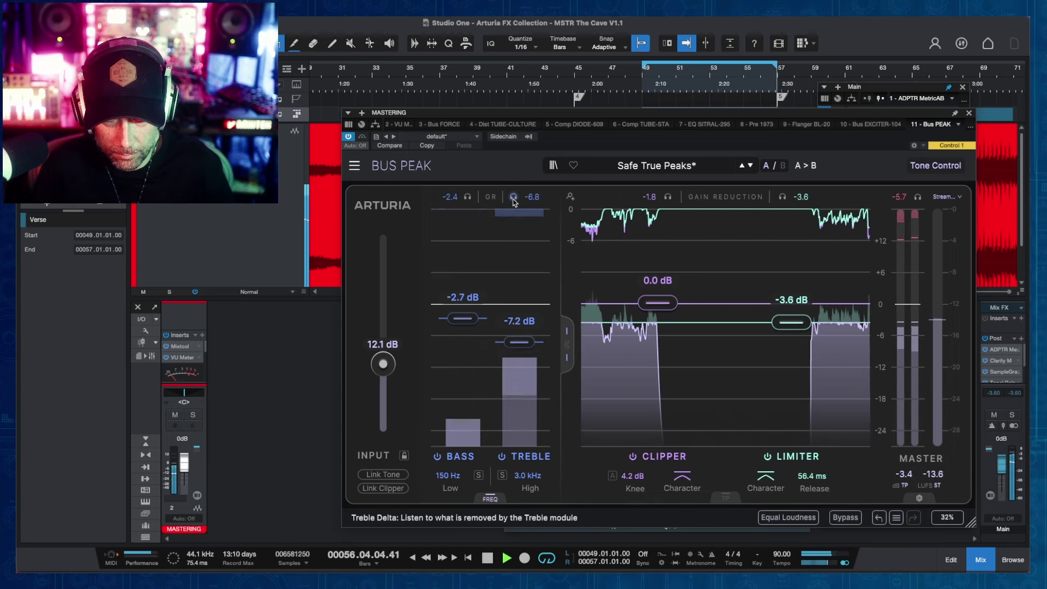
mouse_move(519, 342)
left_mouse_down()
mouse_move(519, 384)
mouse_move(519, 355)
left_mouse_up()
left_click(467, 196)
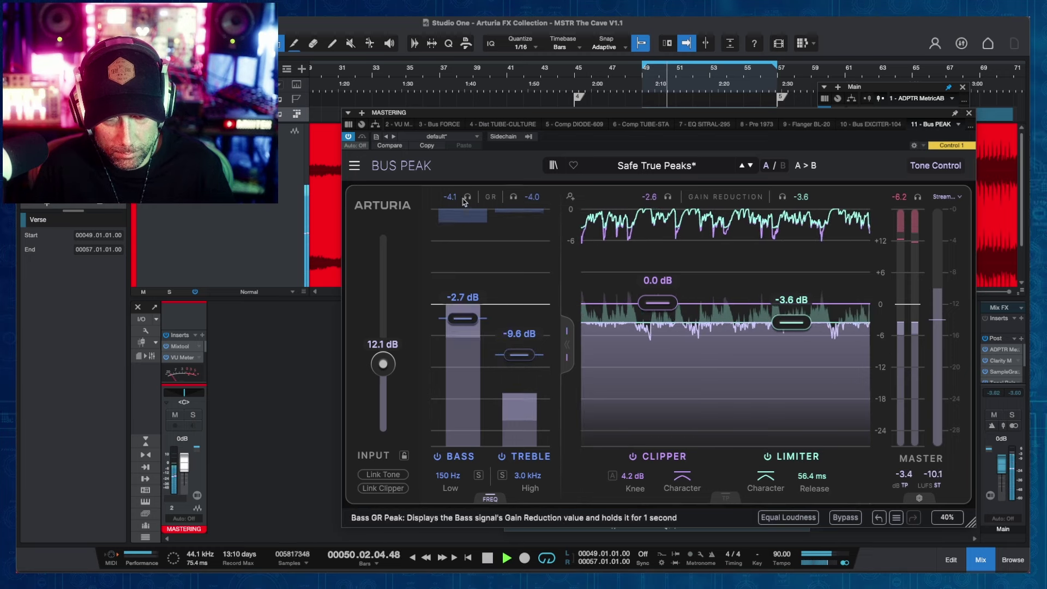
left_click_drag(463, 318, 463, 322)
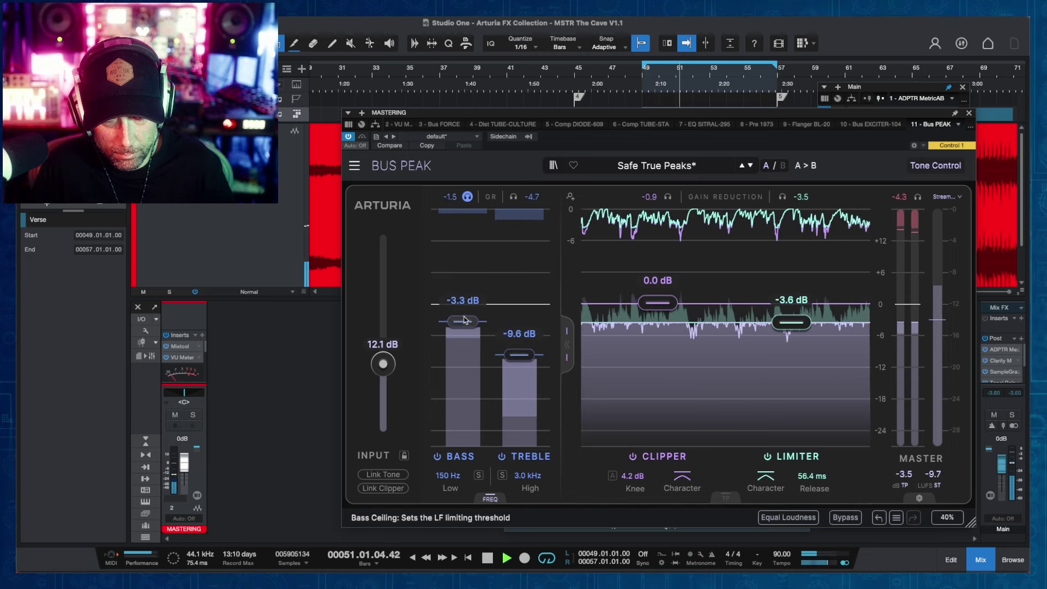
key("space")
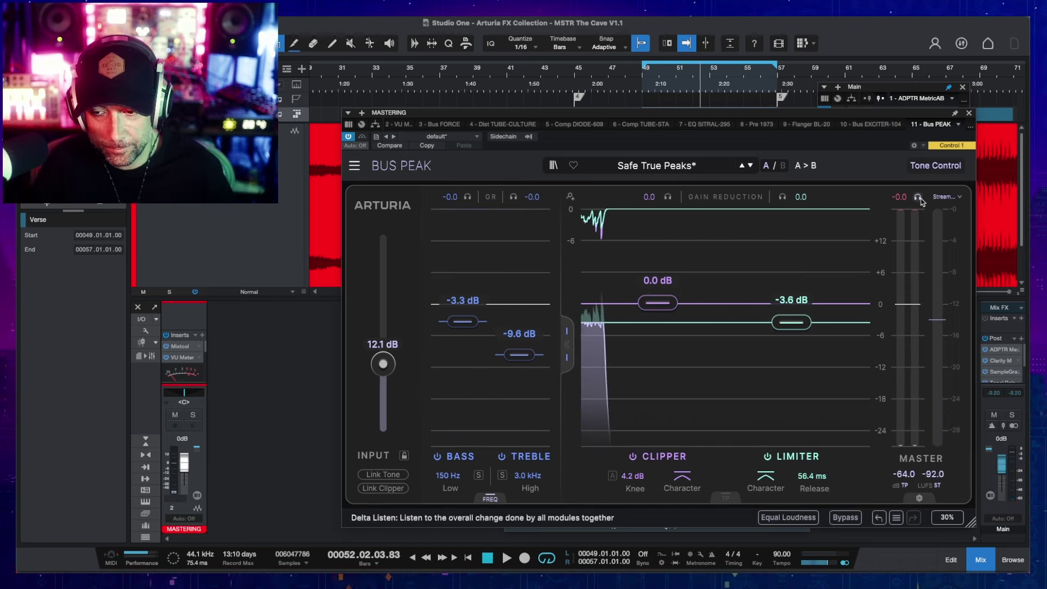
Step: Listen to the overall delta of all Bus PEAK modules while hiding the tone controls and showing them again
key("space")
left_click(933, 165)
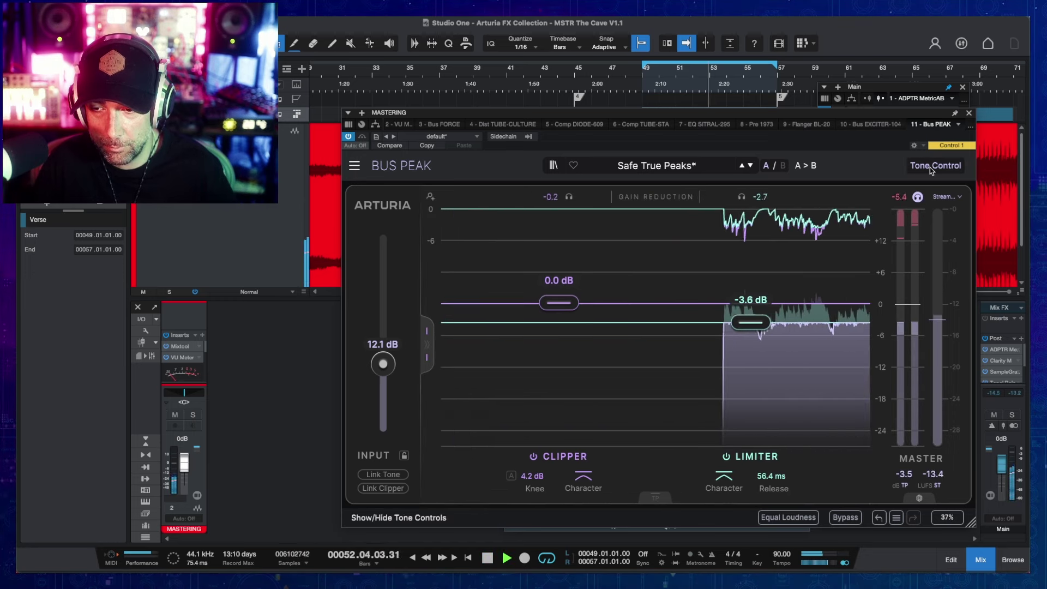
left_click(931, 167)
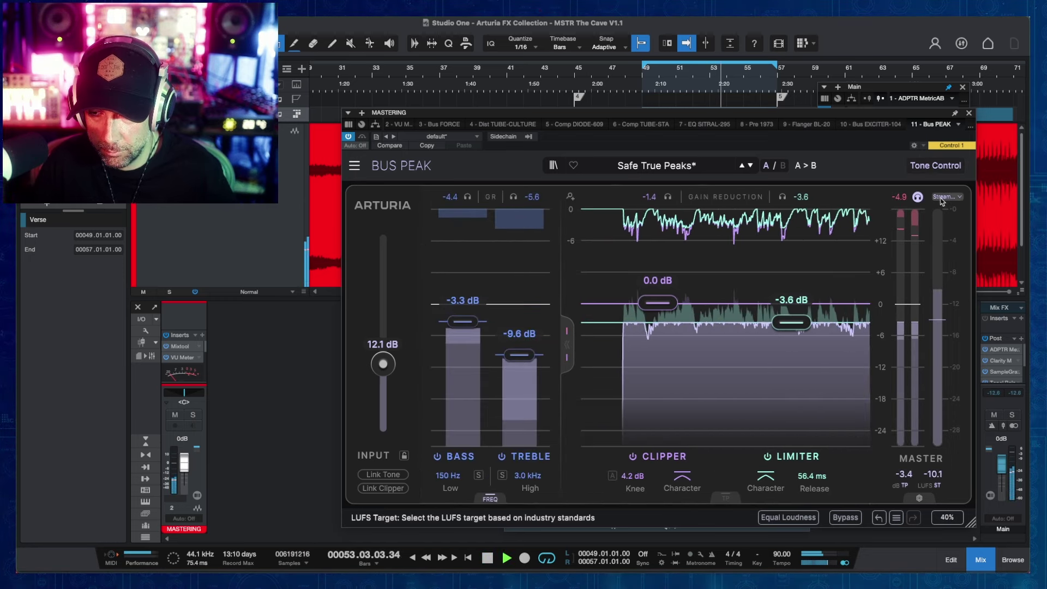
Step: Turn off the overall delta listening and examine the available Master Target loudness presets
left_click(943, 197)
left_click(936, 199)
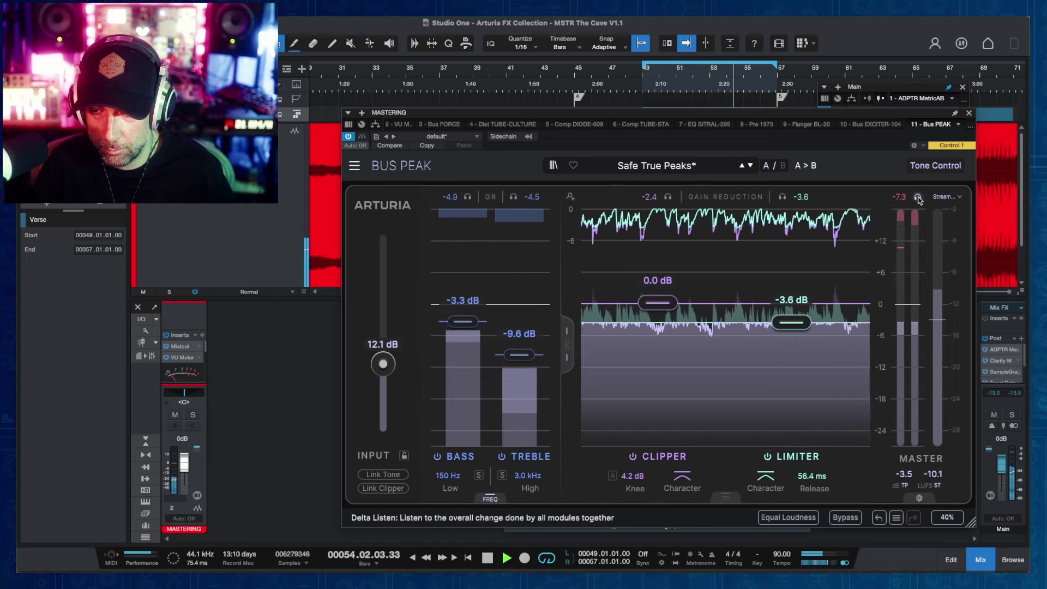
left_click(932, 198)
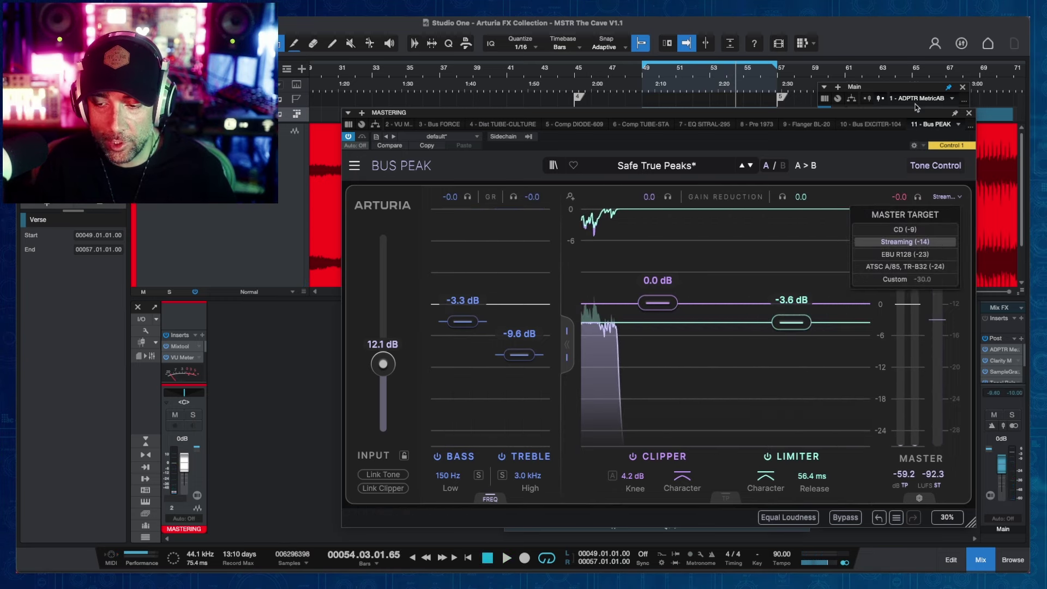
left_click(936, 200)
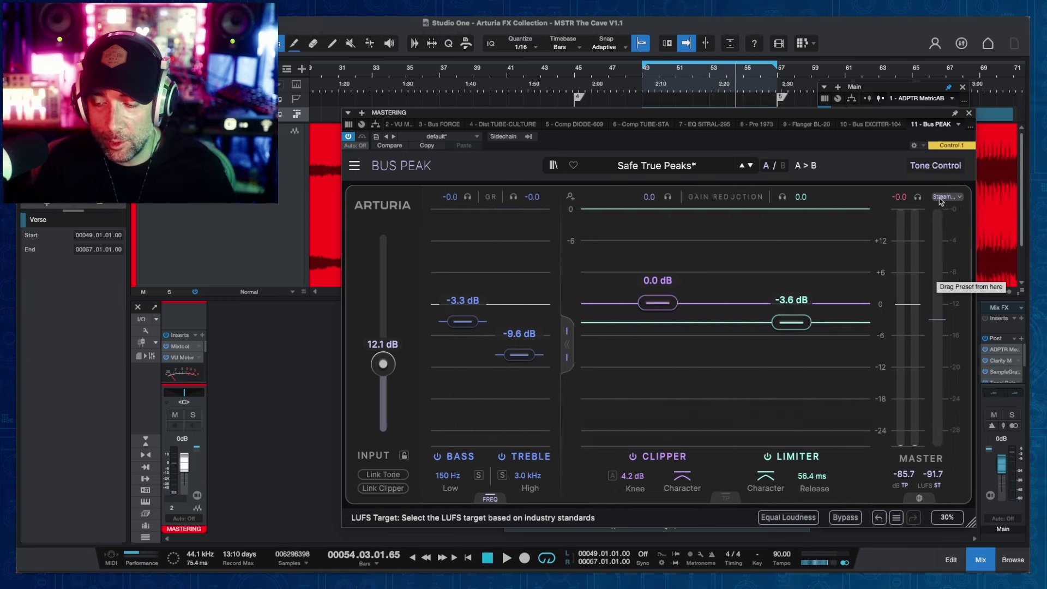
left_click(935, 199)
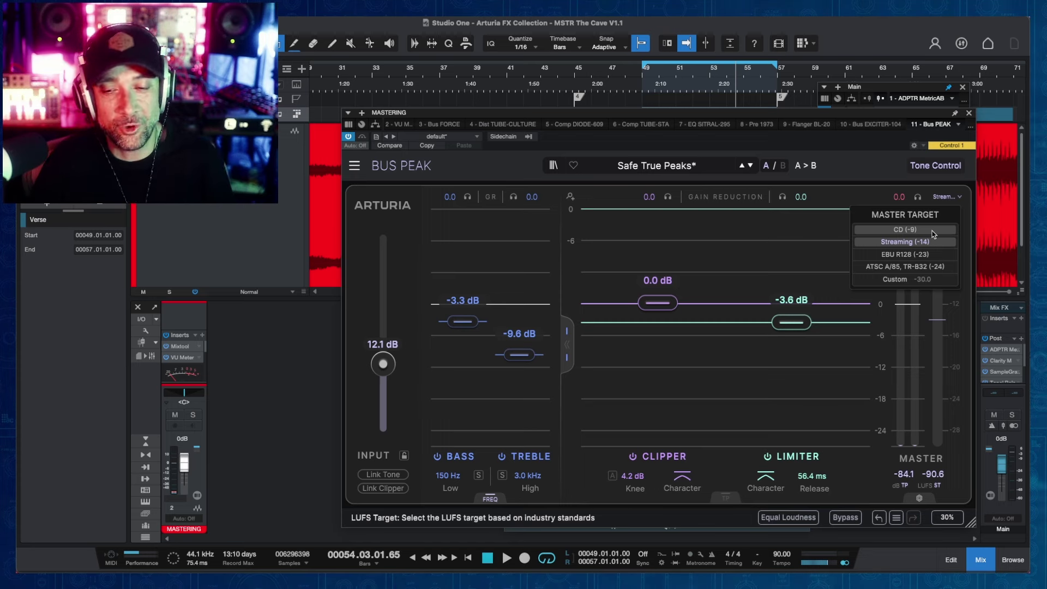
Step: Demonstrate linking the Clipper threshold and the tone ceilings to the Input gain, leaving the Input at 13.0 dB
key("space")
left_click(383, 488)
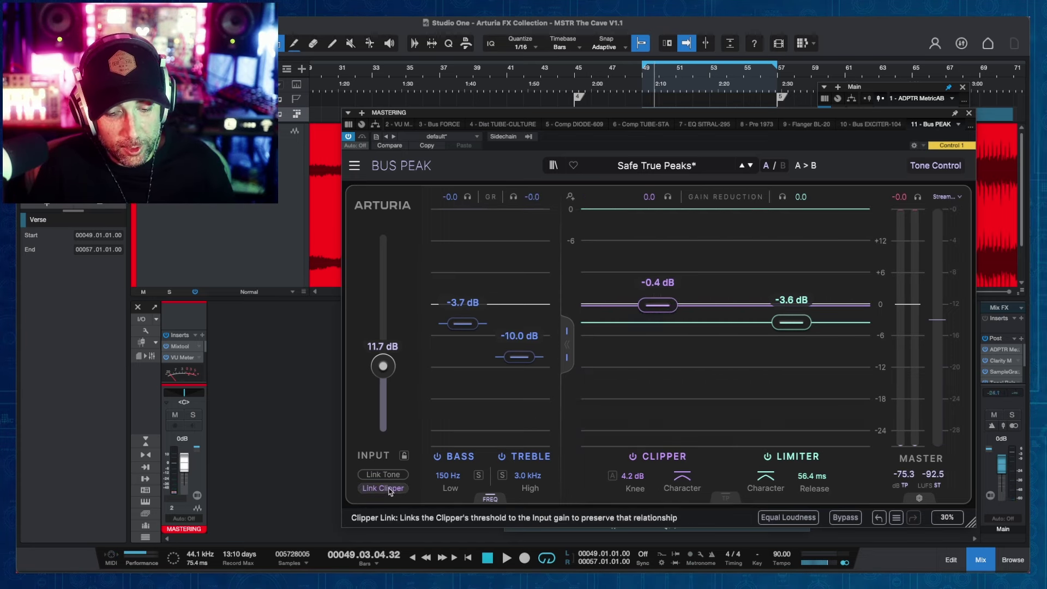
left_click(384, 487)
left_click(385, 474)
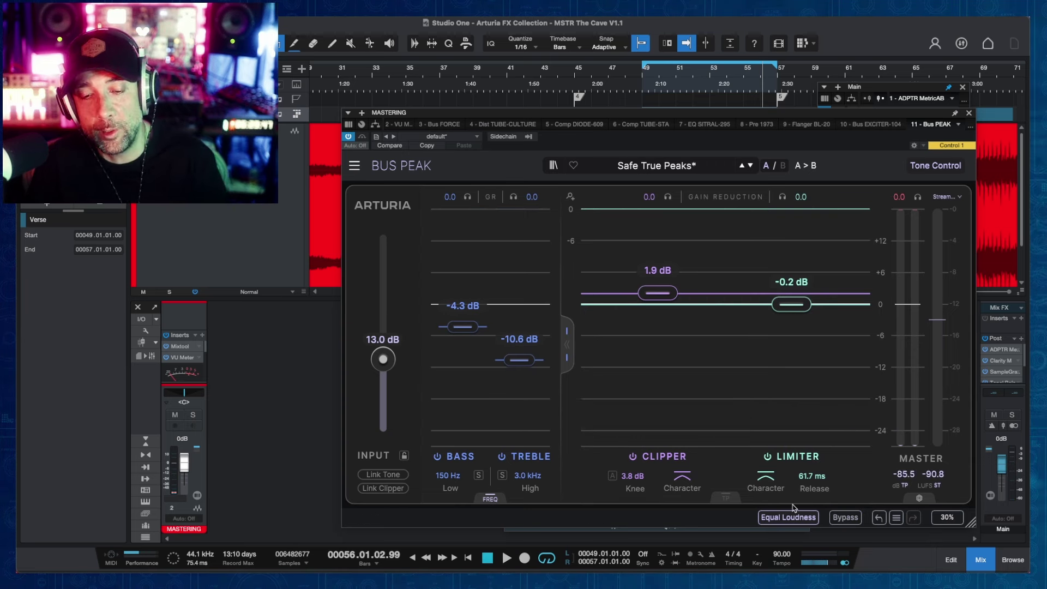
Step: During playback, set the Bus PEAK Input to 12.6 dB and raise the Clipper ceiling to 2.2 dB
key("space")
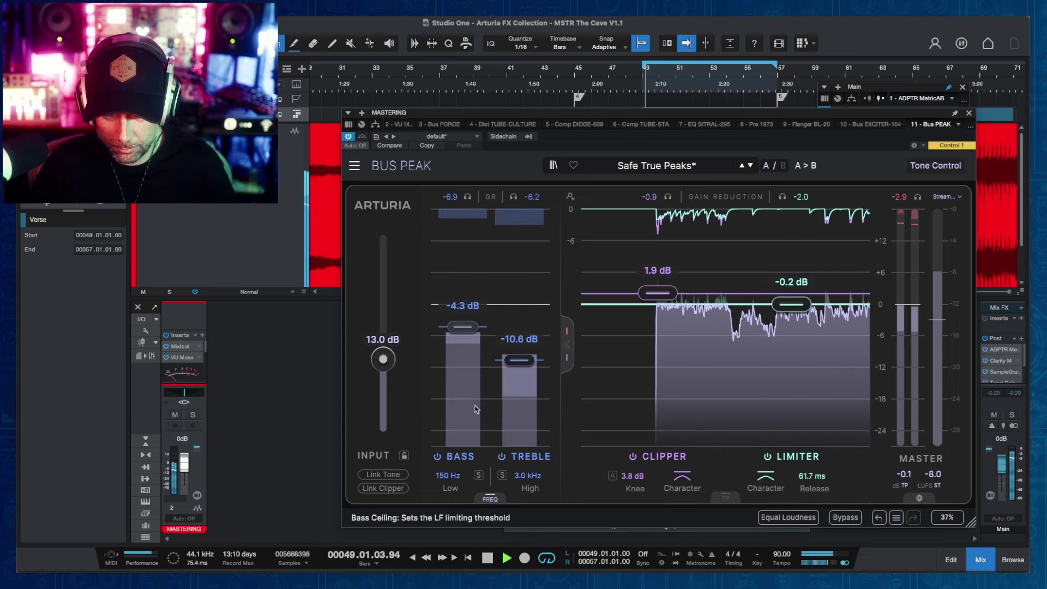
left_click_drag(383, 360, 383, 365)
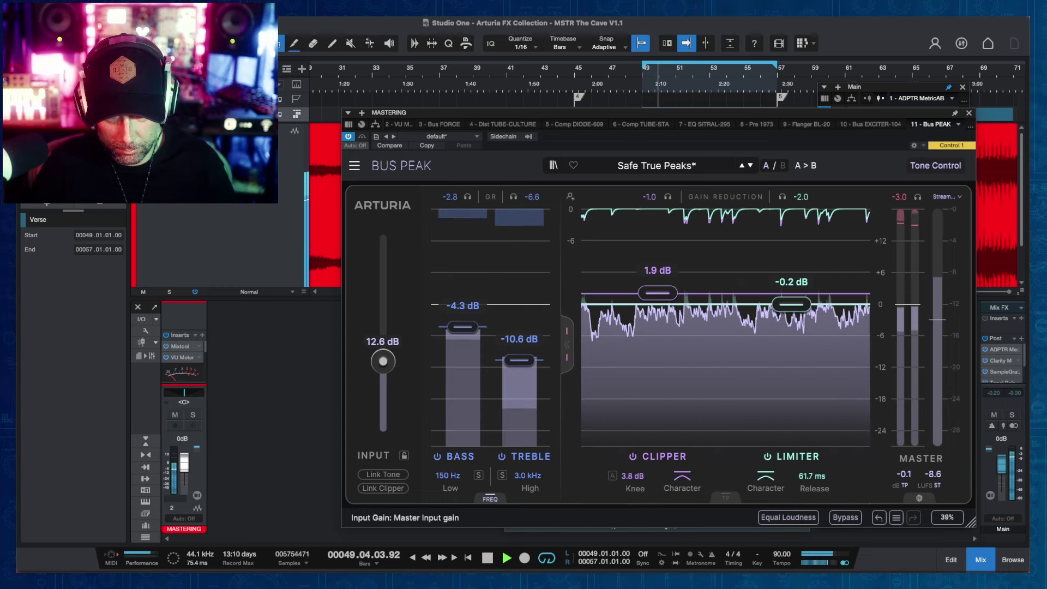
left_click_drag(667, 294, 667, 293)
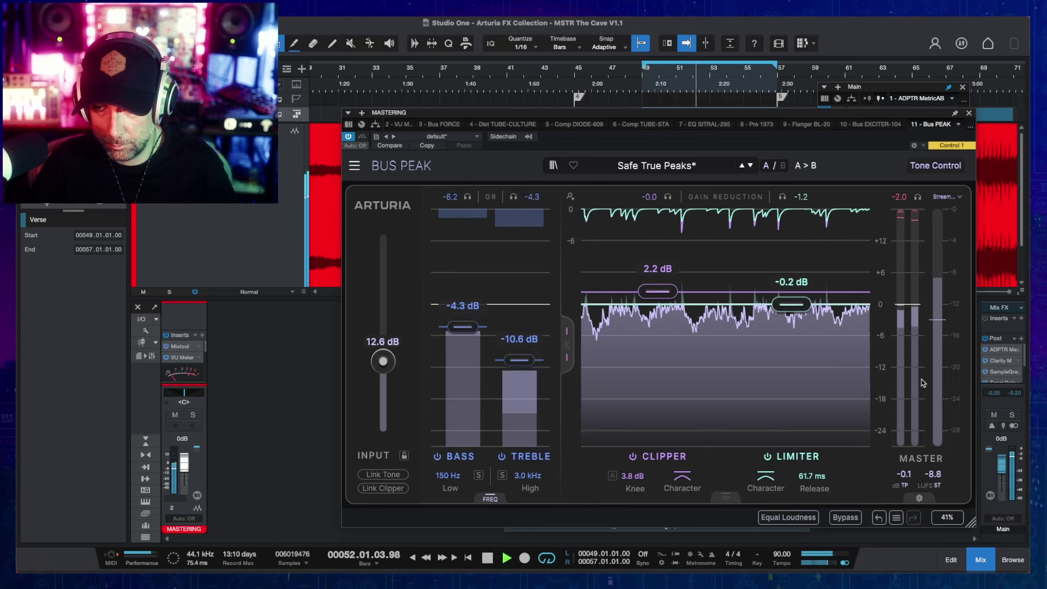
Step: Close the Bus PEAK window and use ADPTR MetricAB to compare the master with the MIX V7.1 reference during playback
left_click(967, 113)
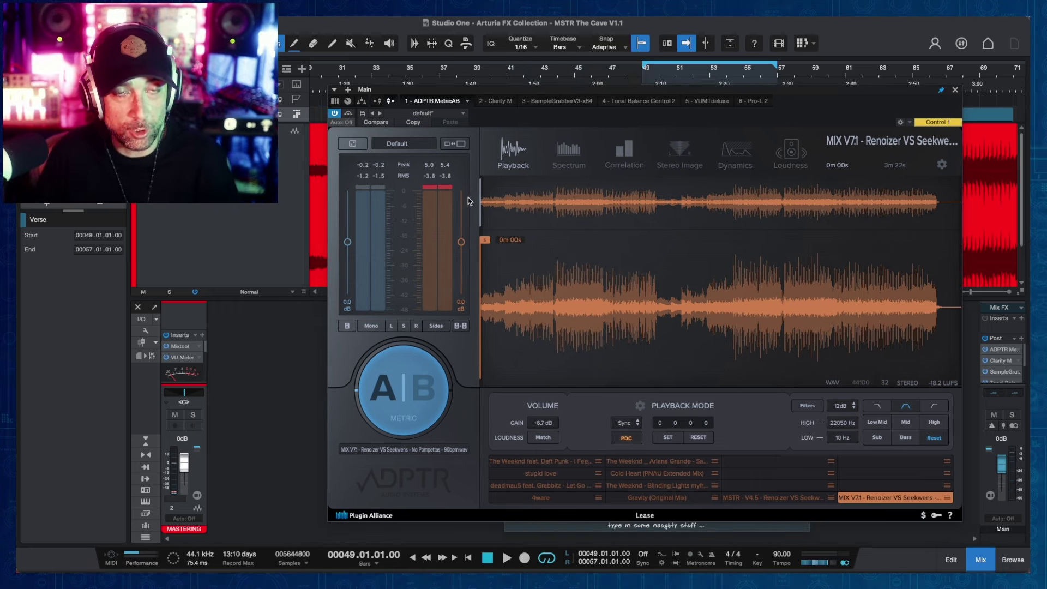
left_click(426, 376)
left_click(430, 385)
left_click(406, 381)
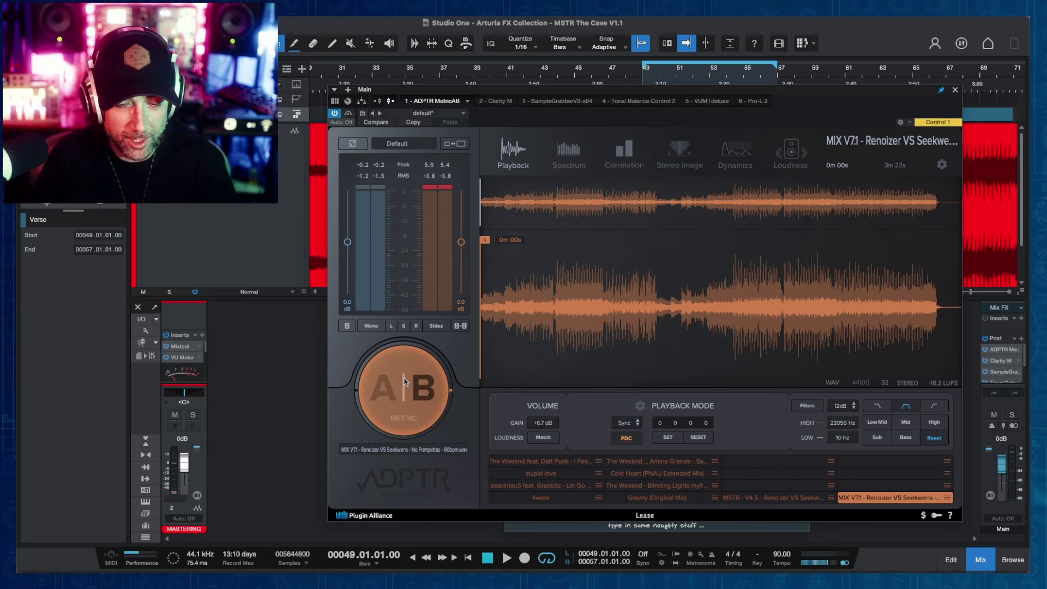
left_click(404, 382)
key("space")
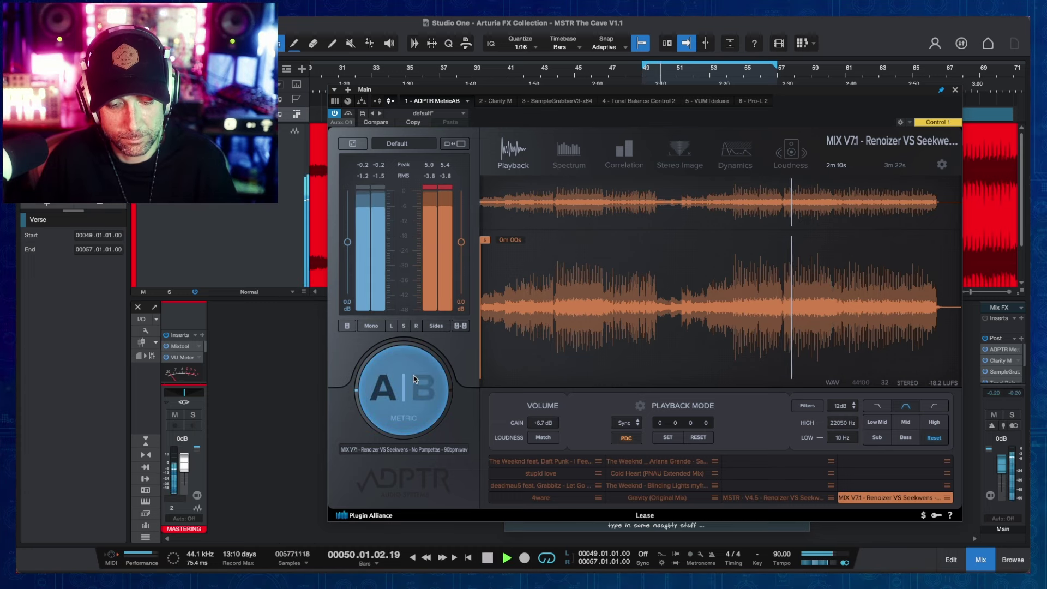
left_click(411, 389)
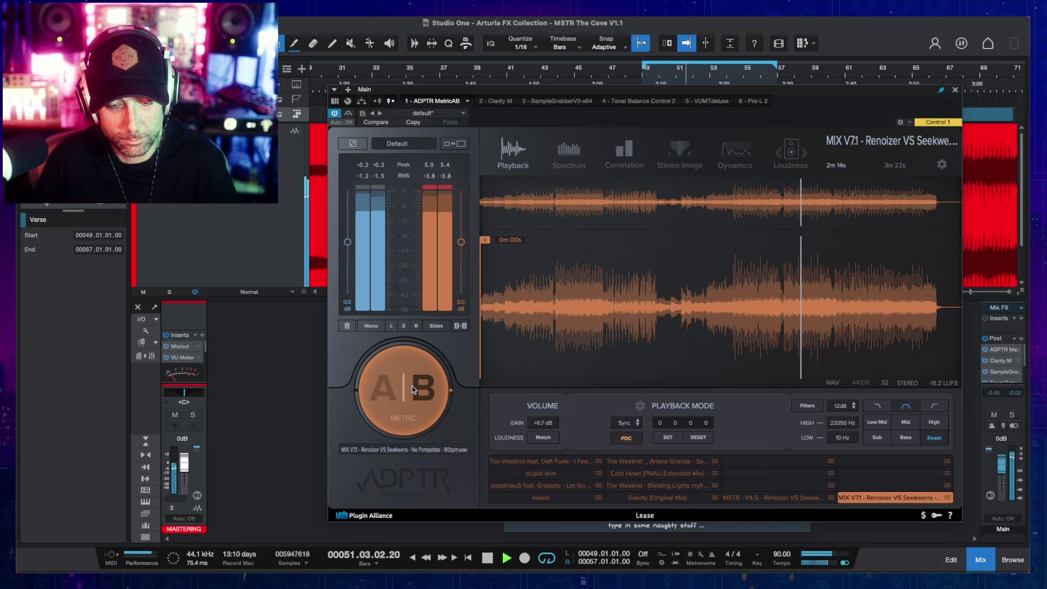
Step: Continue alternating between the master and the level-matched MIX V7.1 reference at +6.7 dB gain during playback
left_click(412, 389)
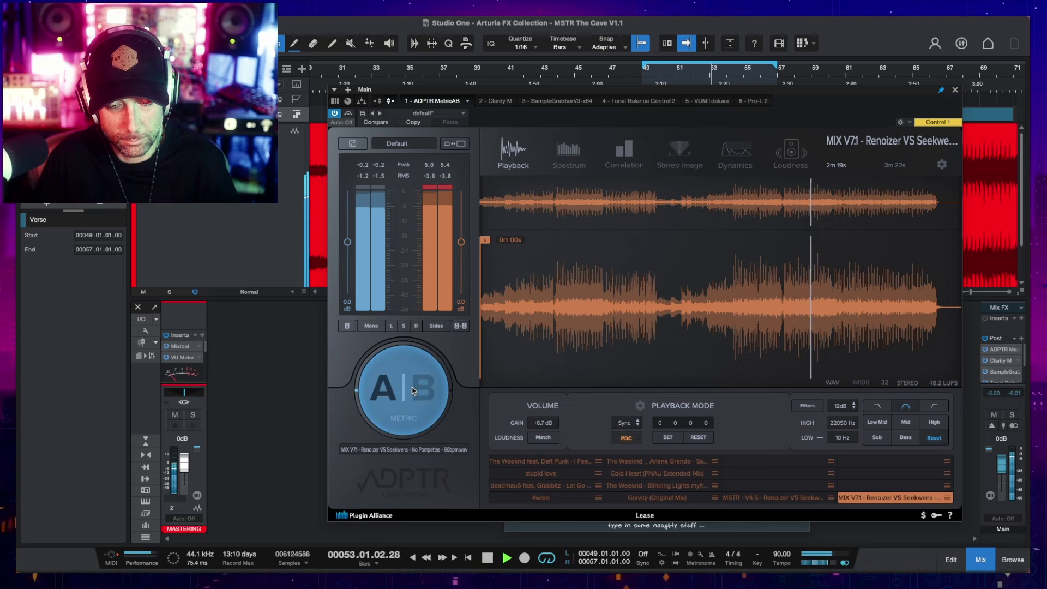
left_click(413, 390)
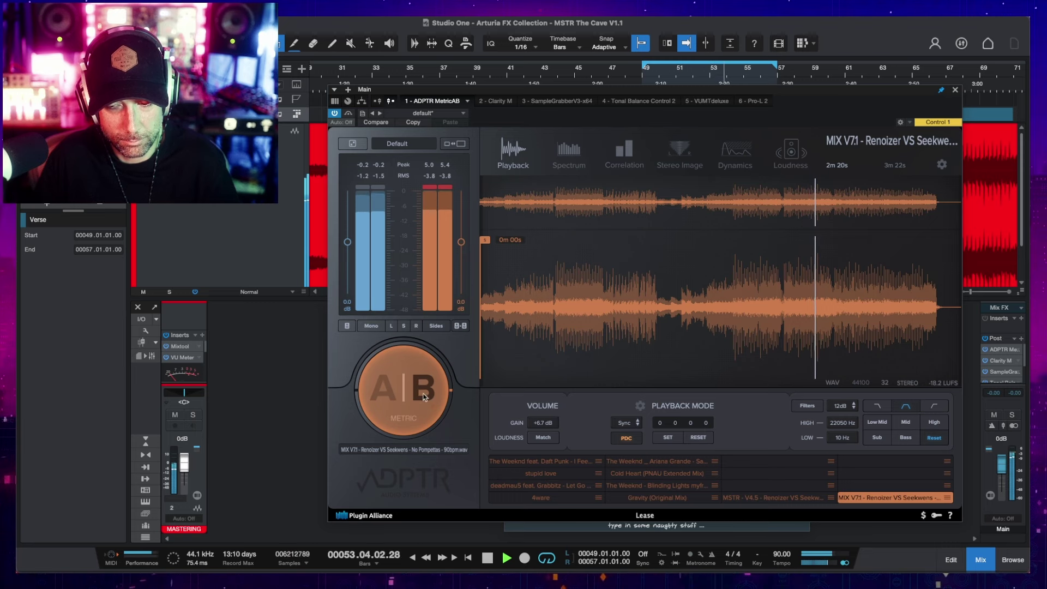
left_click(414, 398)
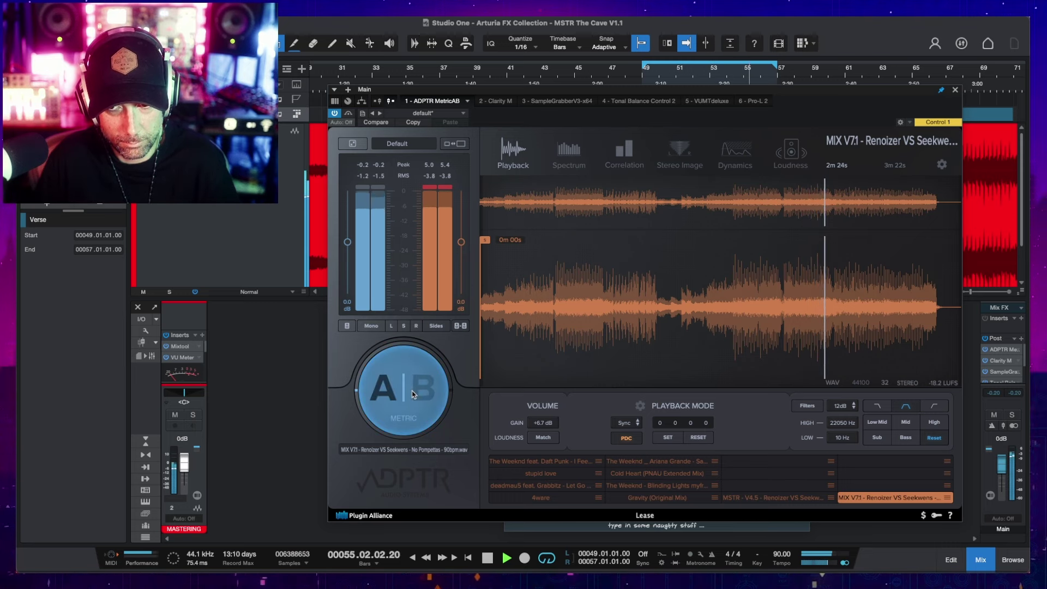
left_click(414, 395)
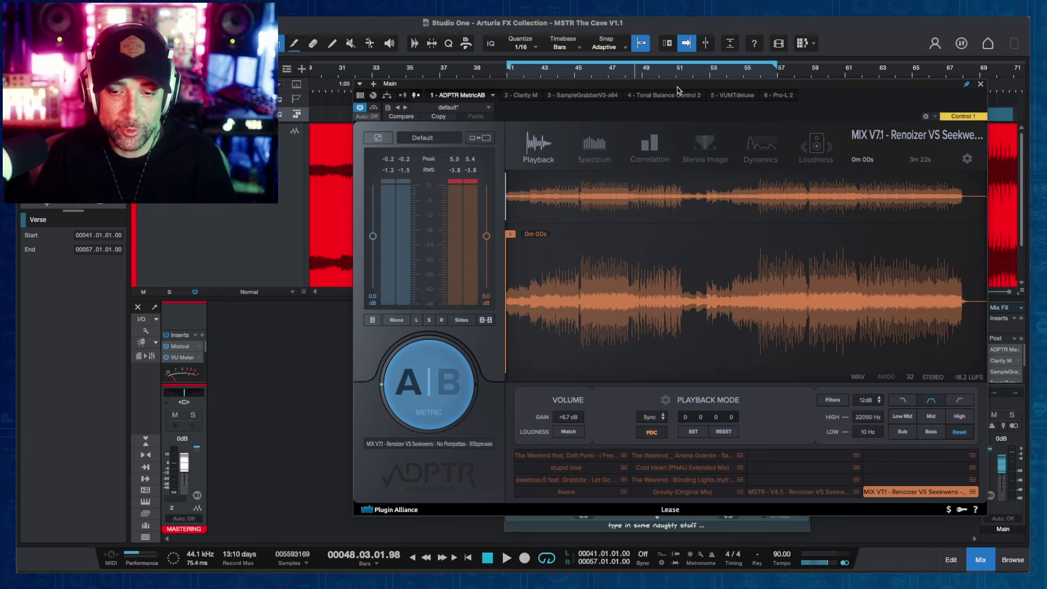
Step: Reposition the MetricAB window, compare the master with MIX V7.1 at 0.0 dB reference gain during playback, and stop on the master
mouse_move(678, 90)
left_mouse_down()
mouse_move(657, 130)
mouse_move(664, 104)
left_mouse_up()
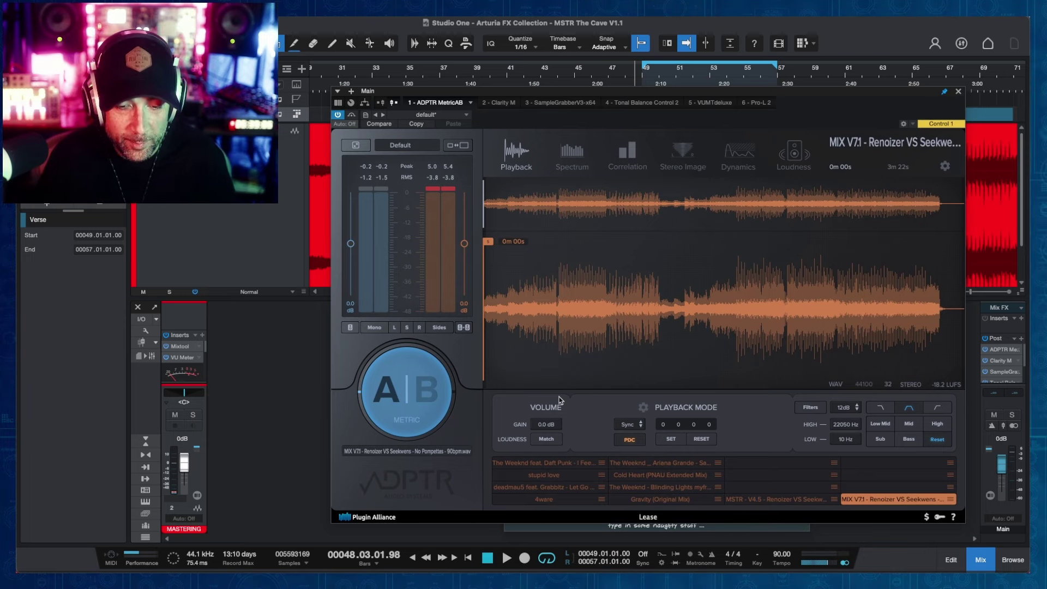
key("space")
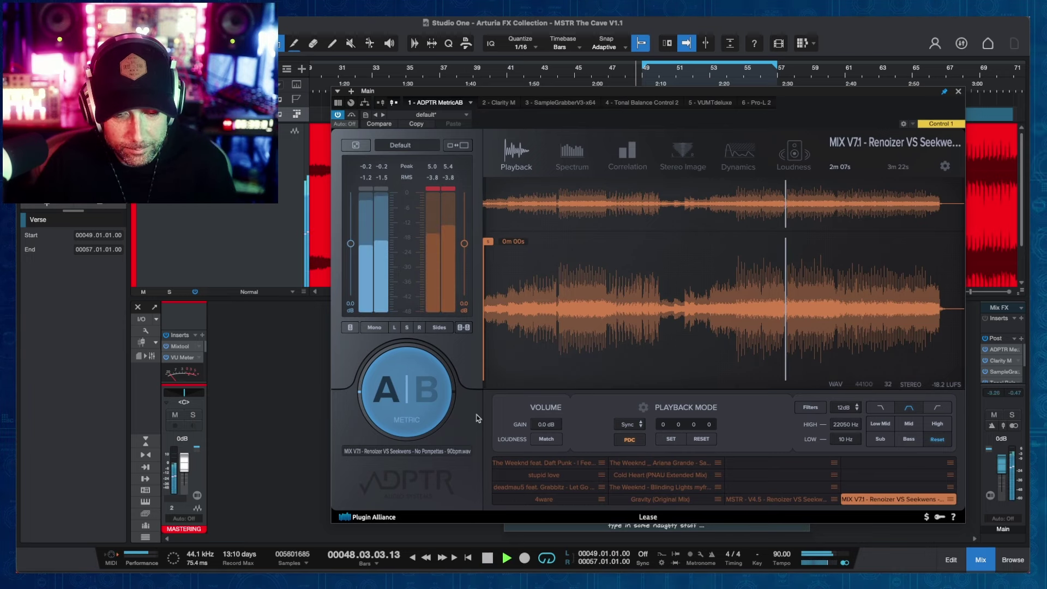
left_click(403, 397)
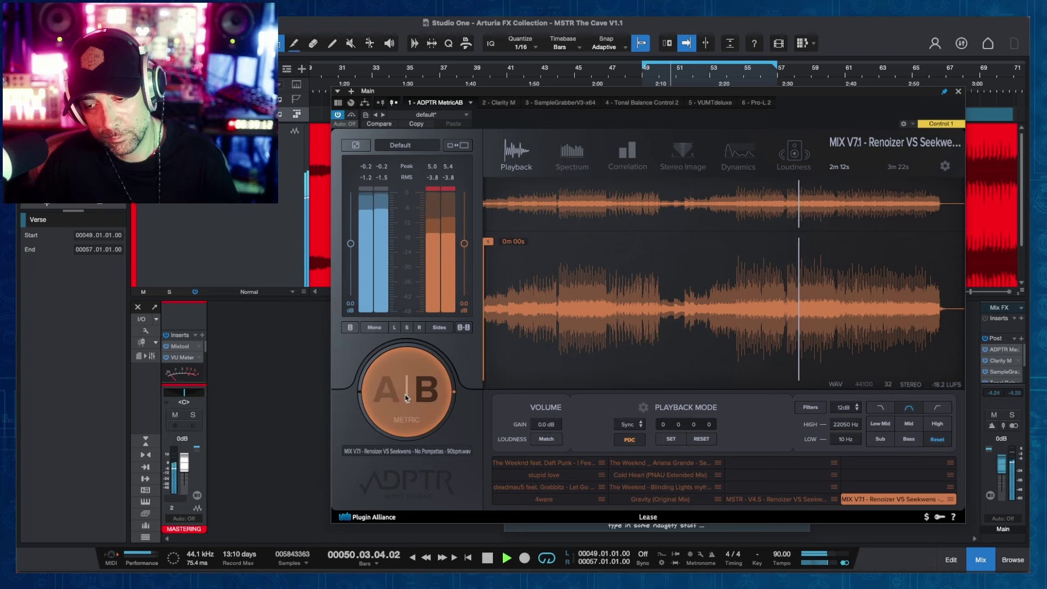
left_click(405, 397)
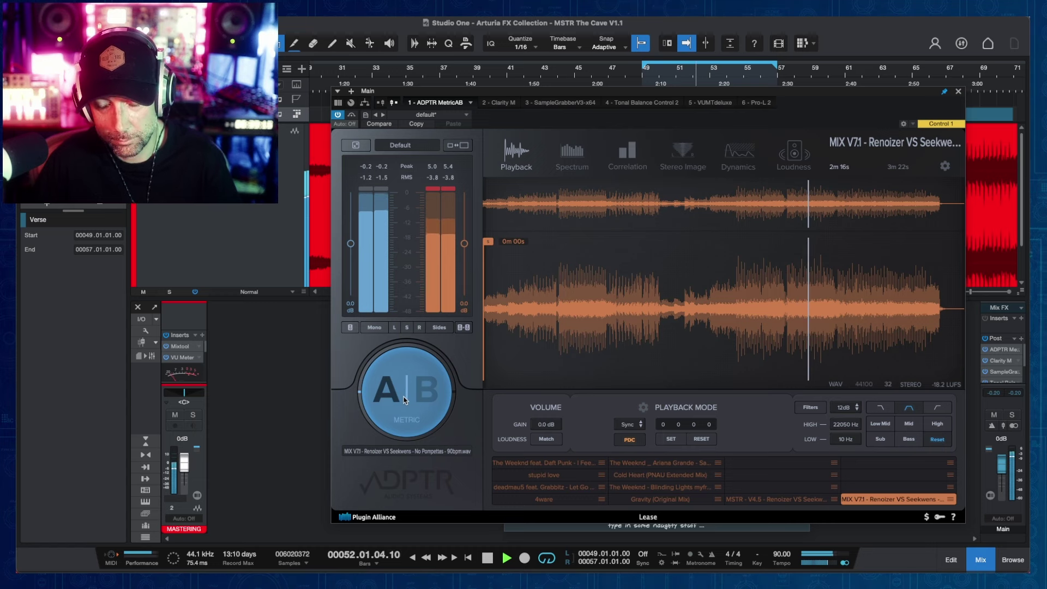
left_click(405, 399)
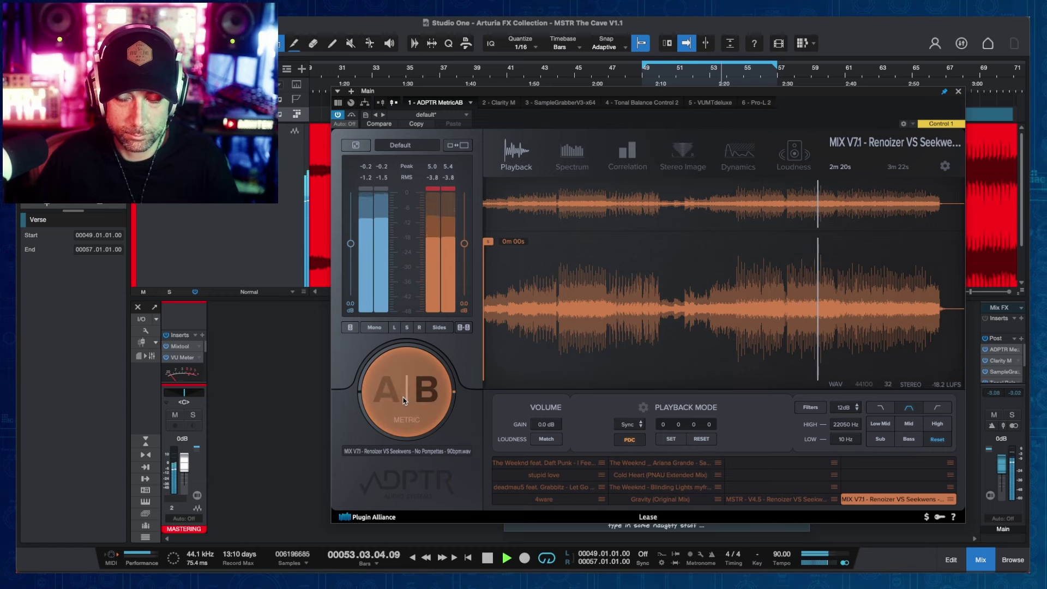
left_click(404, 400)
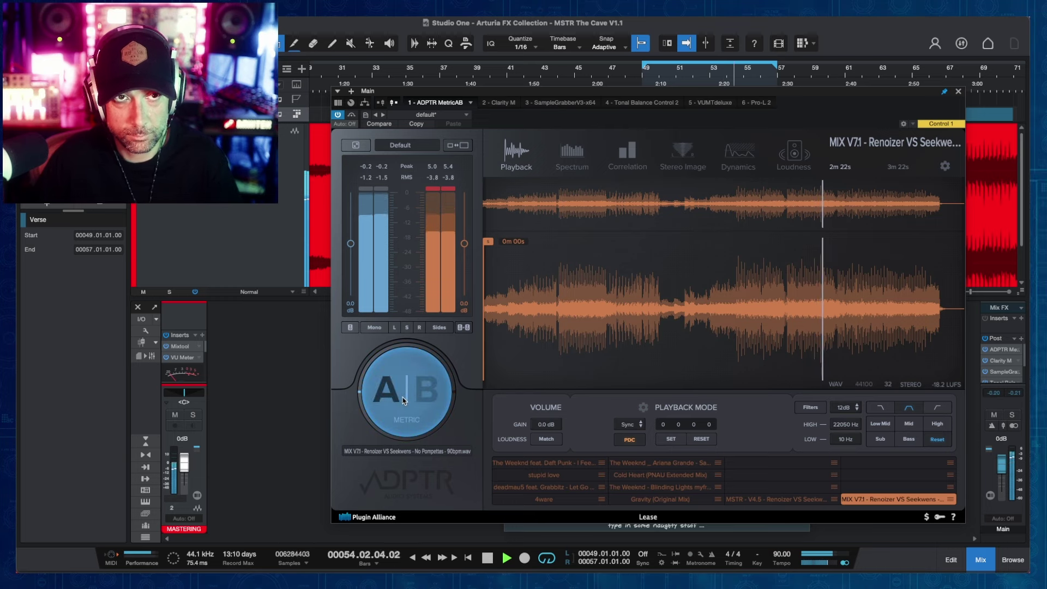
key("space")
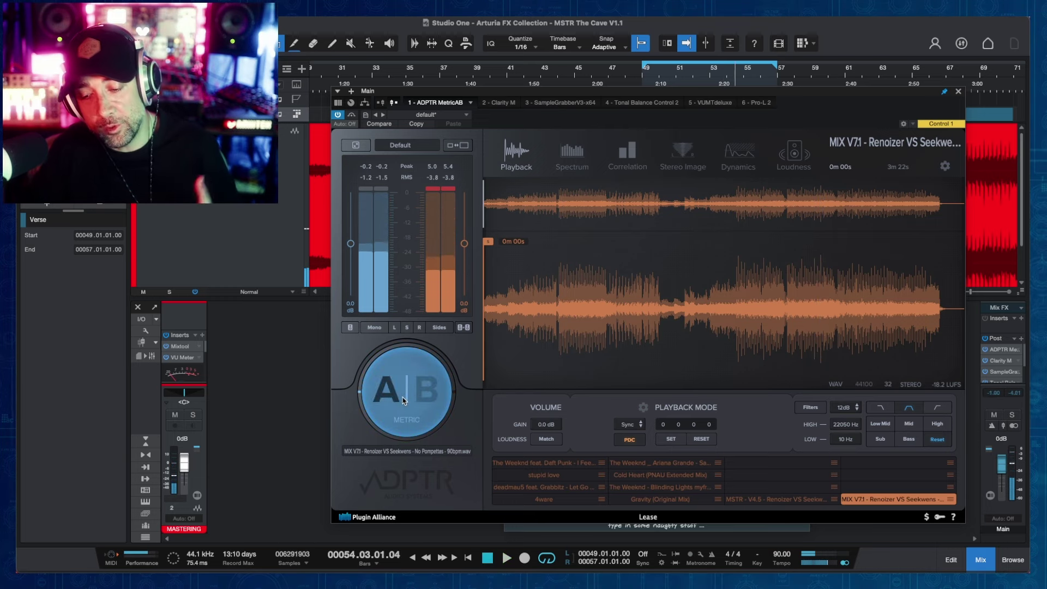